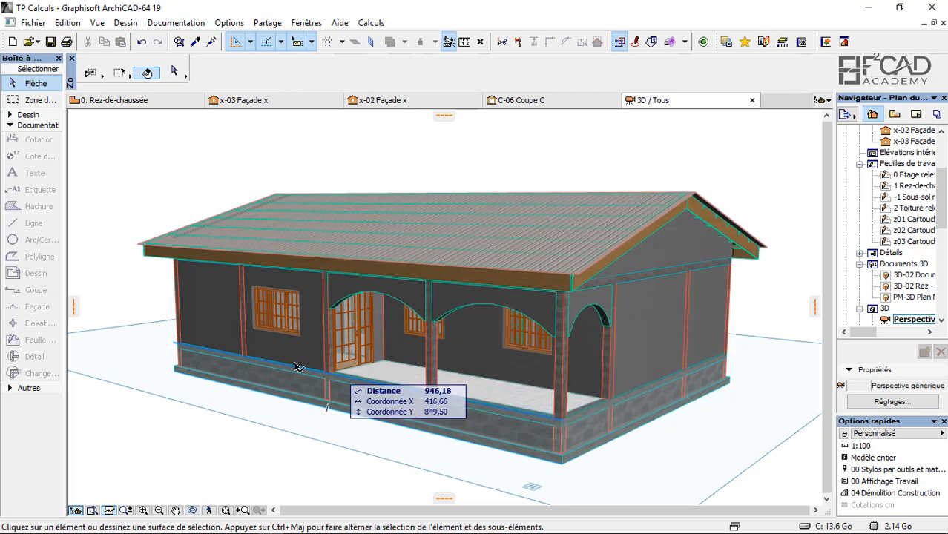
Step: Examine the front and gable side of the house in the 3D view
{"action": "scroll", "coordinate": [367, 352], "scroll_direction": "down", "scroll_amount": 2}
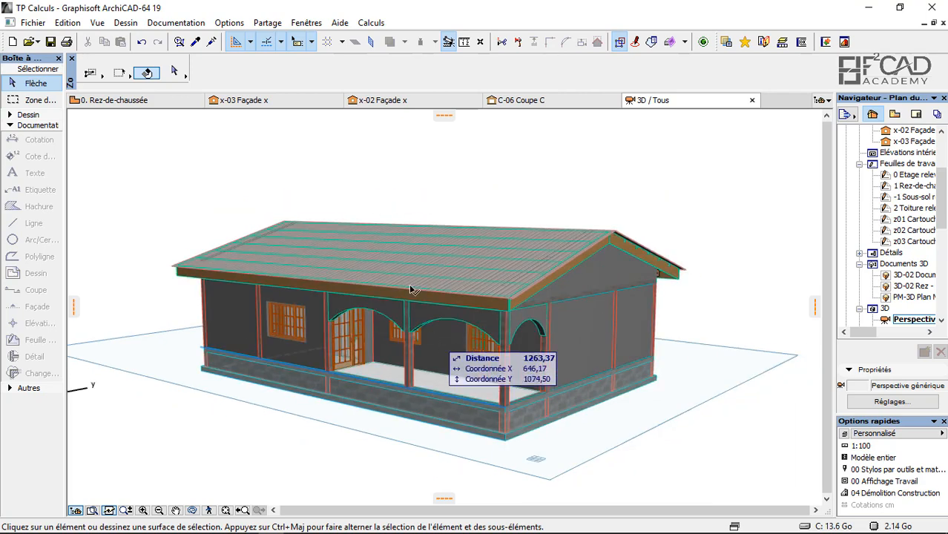
{"action": "scroll", "coordinate": [353, 323], "scroll_direction": "up", "scroll_amount": 1}
{"action": "key", "text": "ctrl+a"}
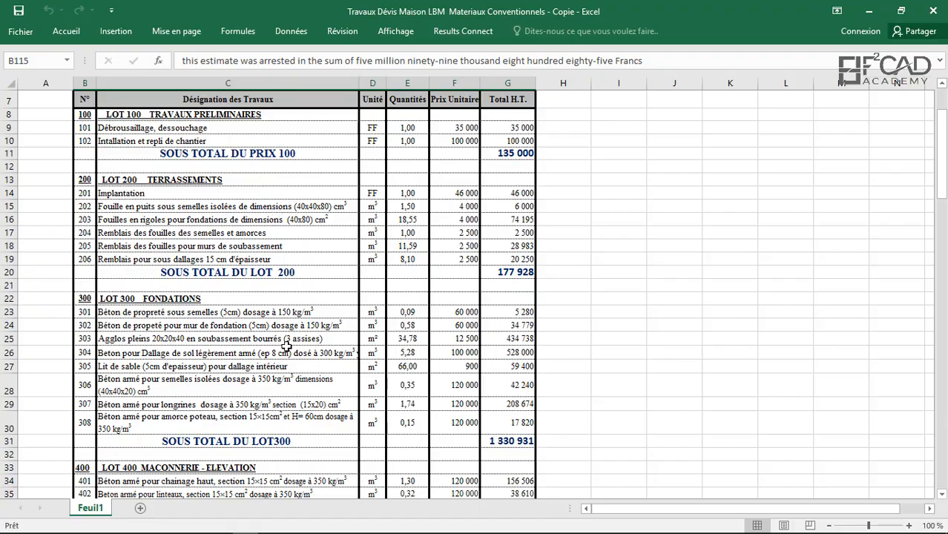
Step: Read through the one-bedroom house estimate in Excel, from the preliminary works lot to the painting lot and back
{"action": "scroll", "coordinate": [289, 347], "scroll_direction": "down", "scroll_amount": 16}
{"action": "scroll", "coordinate": [296, 346], "scroll_direction": "down", "scroll_amount": 11}
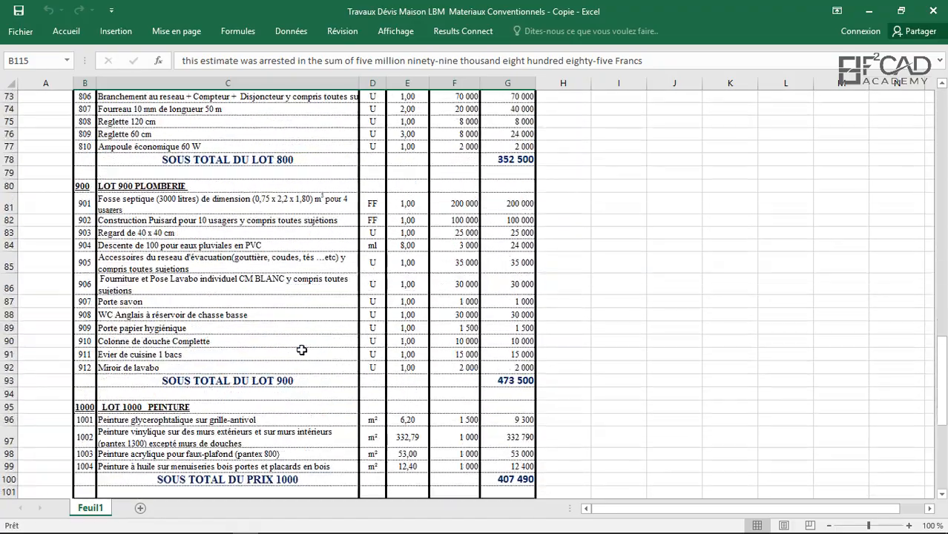
{"action": "scroll", "coordinate": [306, 350], "scroll_direction": "up", "scroll_amount": 8}
{"action": "scroll", "coordinate": [312, 354], "scroll_direction": "up", "scroll_amount": 18}
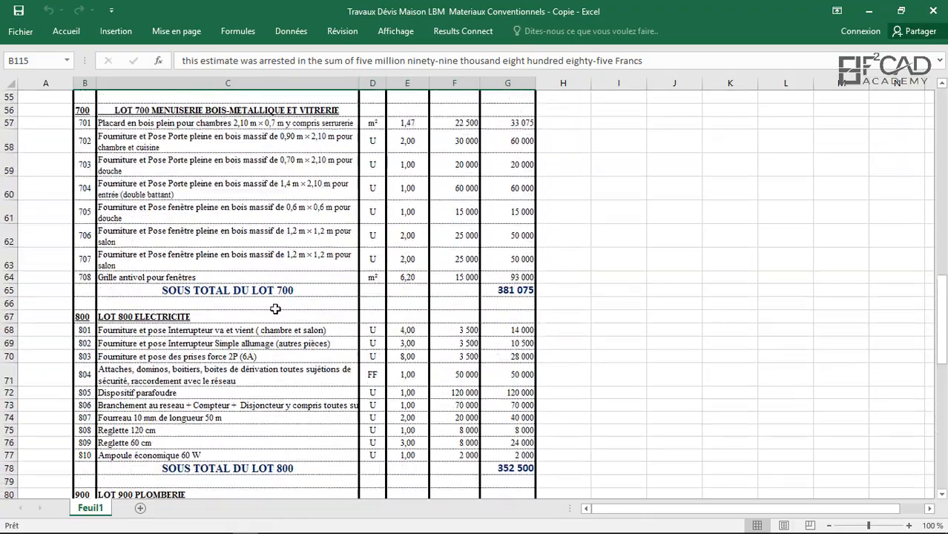
{"action": "scroll", "coordinate": [319, 266], "scroll_direction": "up", "scroll_amount": 3}
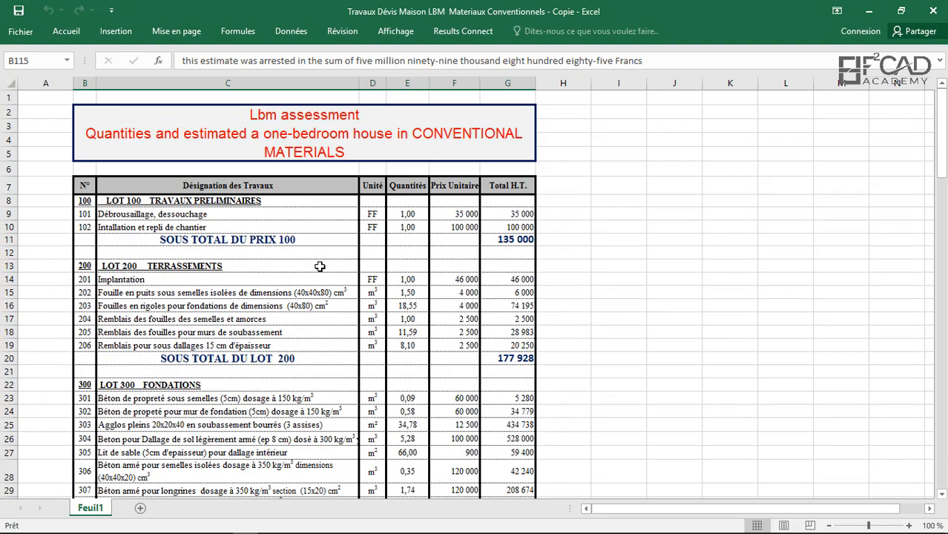
{"action": "scroll", "coordinate": [319, 266], "scroll_direction": "down", "scroll_amount": 3}
{"action": "scroll", "coordinate": [313, 223], "scroll_direction": "up", "scroll_amount": 2}
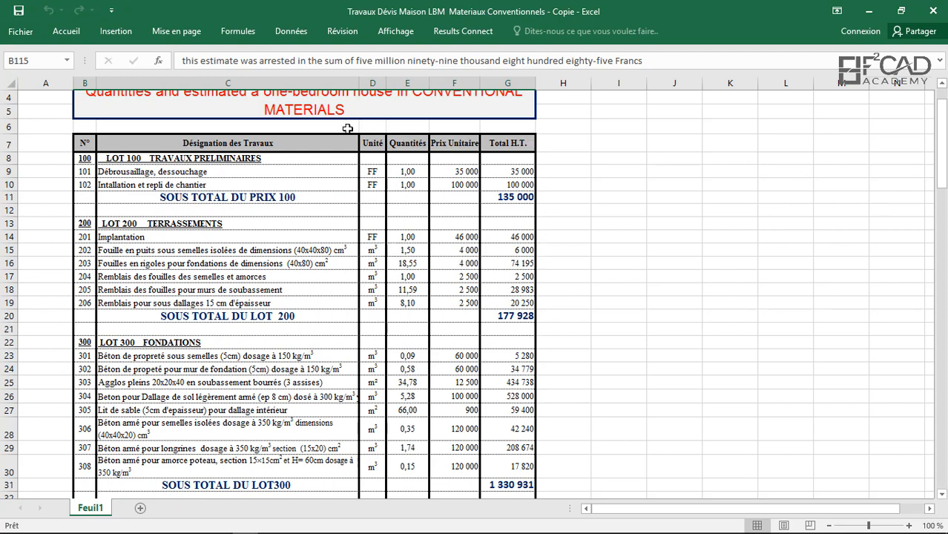
Step: Compare the house model in ArchiCAD with the Excel estimate, finishing on the estimate
{"action": "mouse_move", "coordinate": [236, 530]}
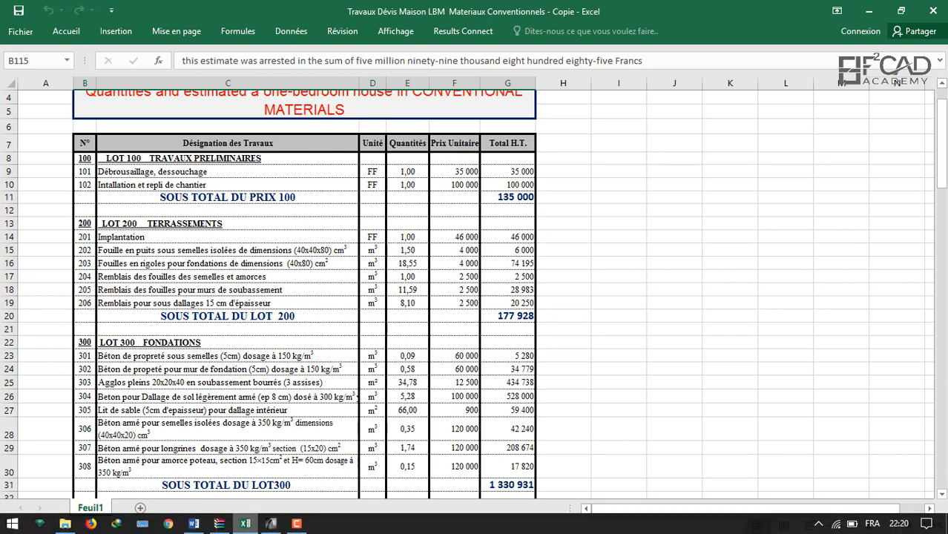
{"action": "left_click", "coordinate": [295, 526]}
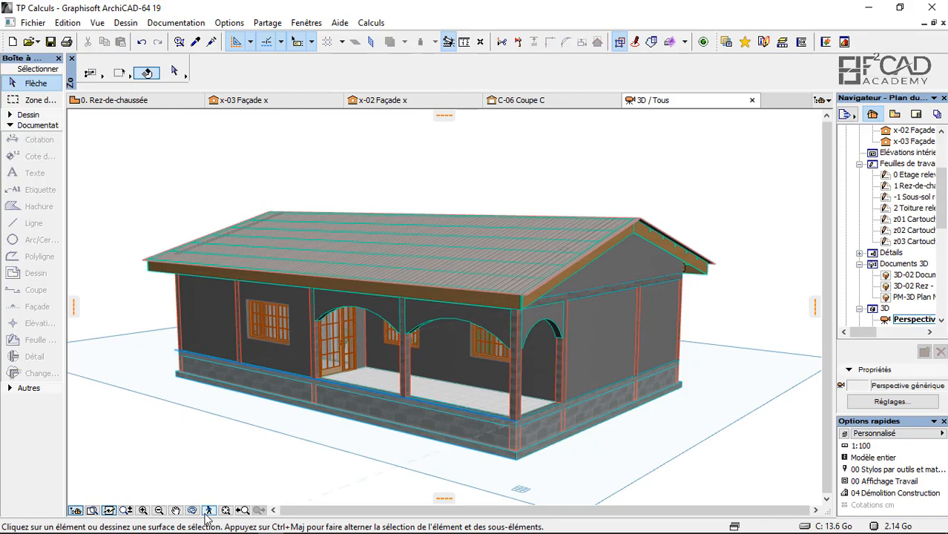
{"action": "left_click", "coordinate": [243, 526]}
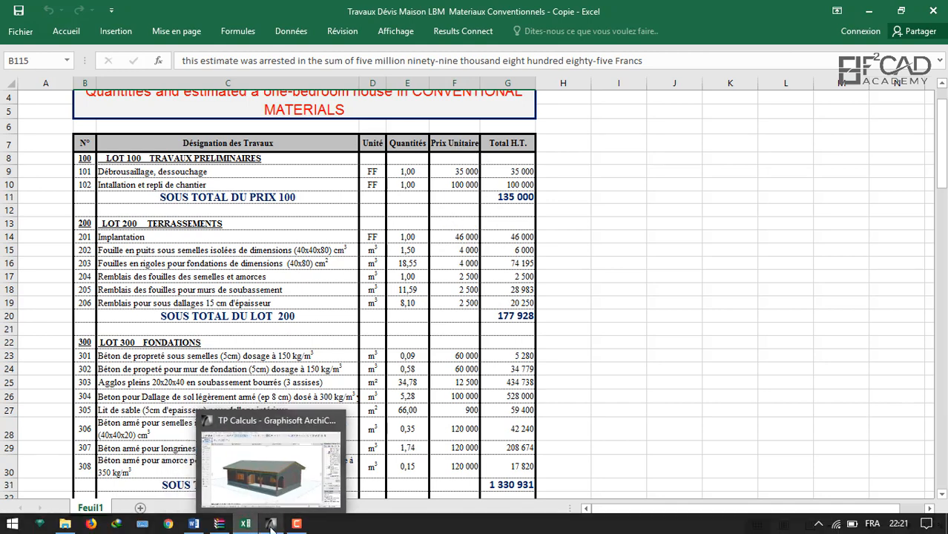
{"action": "left_click", "coordinate": [272, 525]}
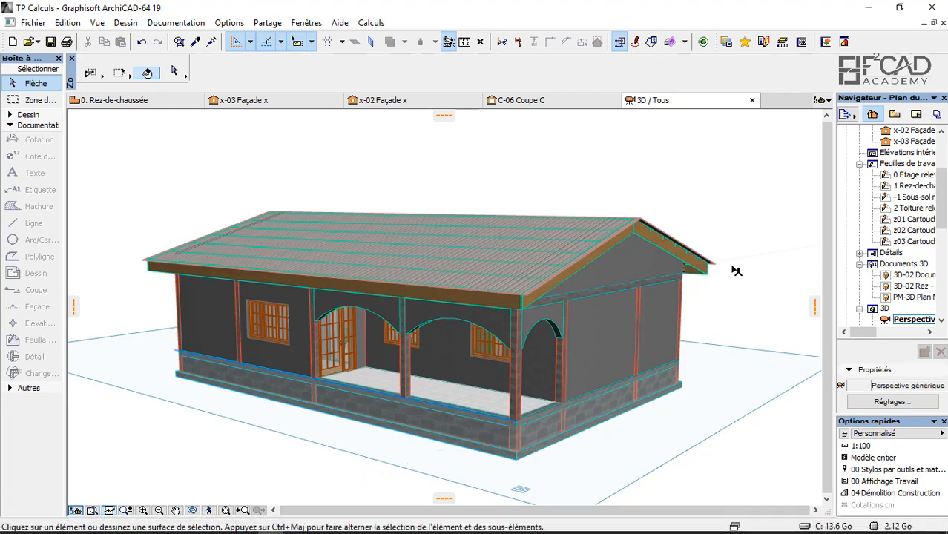
{"action": "left_click", "coordinate": [245, 523]}
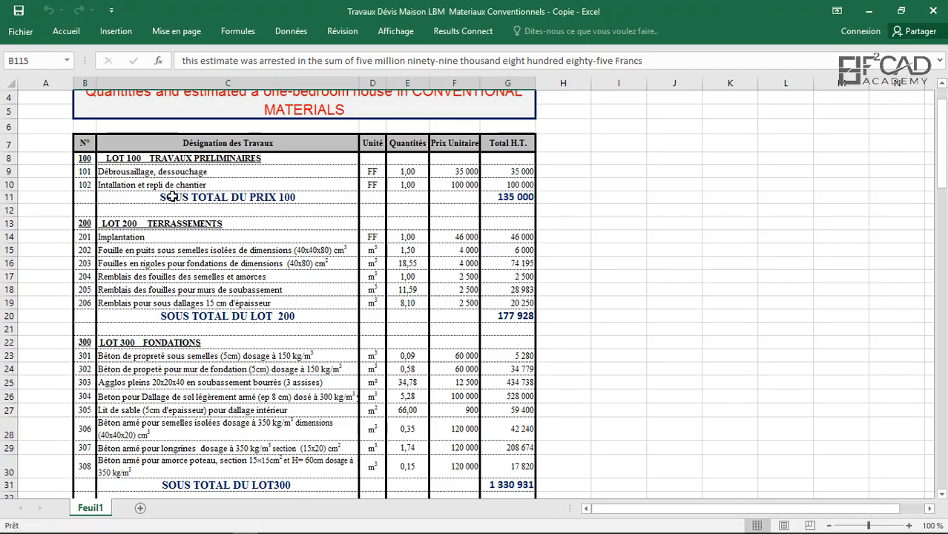
Step: Review the quantities listed for the earthworks, foundation and masonry lots of the estimate
{"action": "scroll", "coordinate": [390, 280], "scroll_direction": "down", "scroll_amount": 2}
{"action": "scroll", "coordinate": [389, 279], "scroll_direction": "up", "scroll_amount": 2}
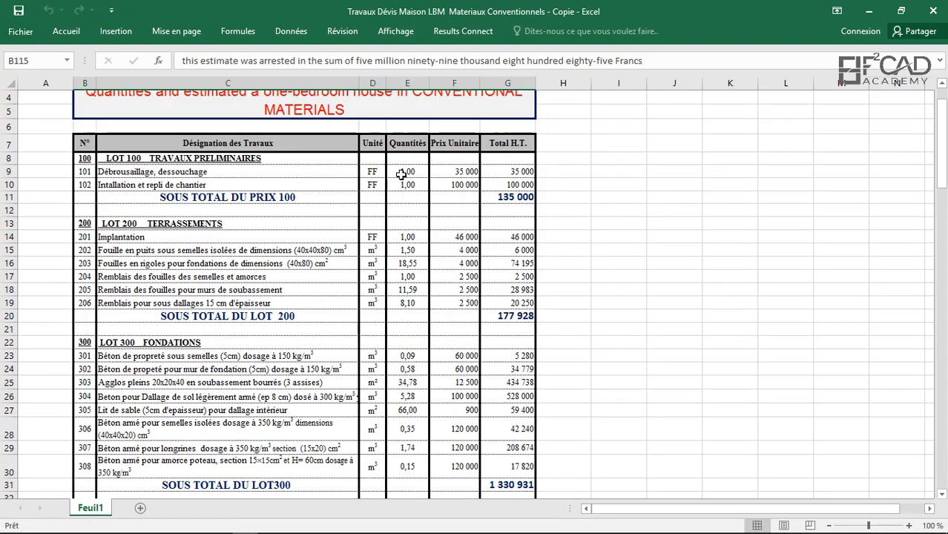
{"action": "scroll", "coordinate": [401, 449], "scroll_direction": "down", "scroll_amount": 7}
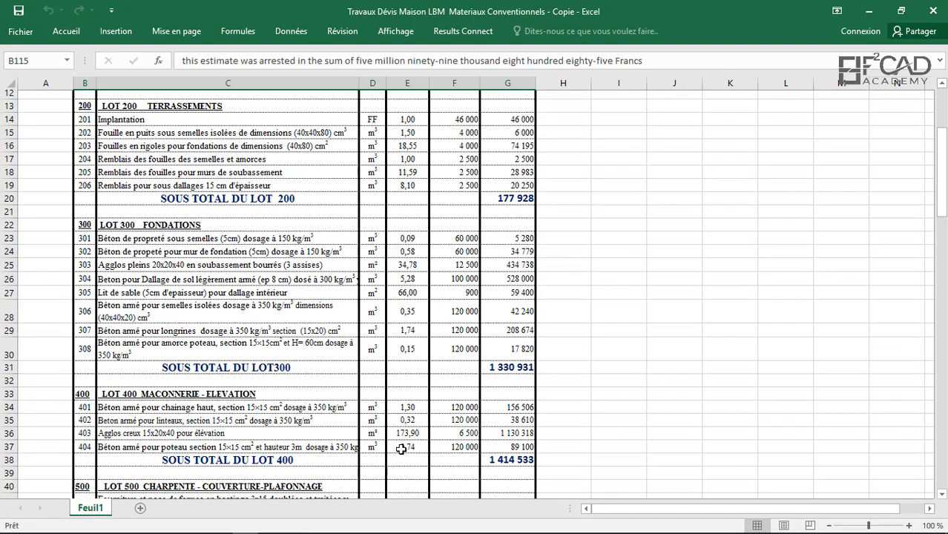
{"action": "scroll", "coordinate": [358, 381], "scroll_direction": "up", "scroll_amount": 6}
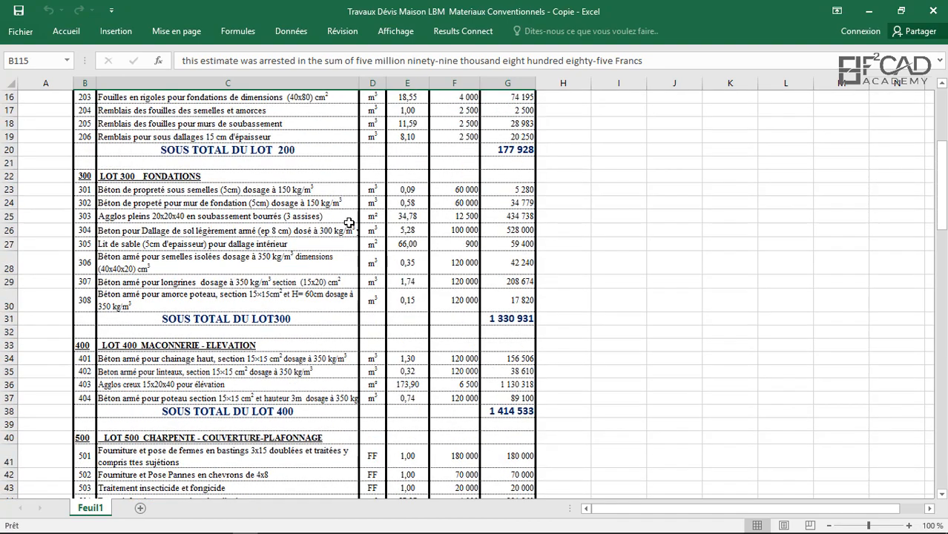
{"action": "scroll", "coordinate": [385, 164], "scroll_direction": "up", "scroll_amount": 2}
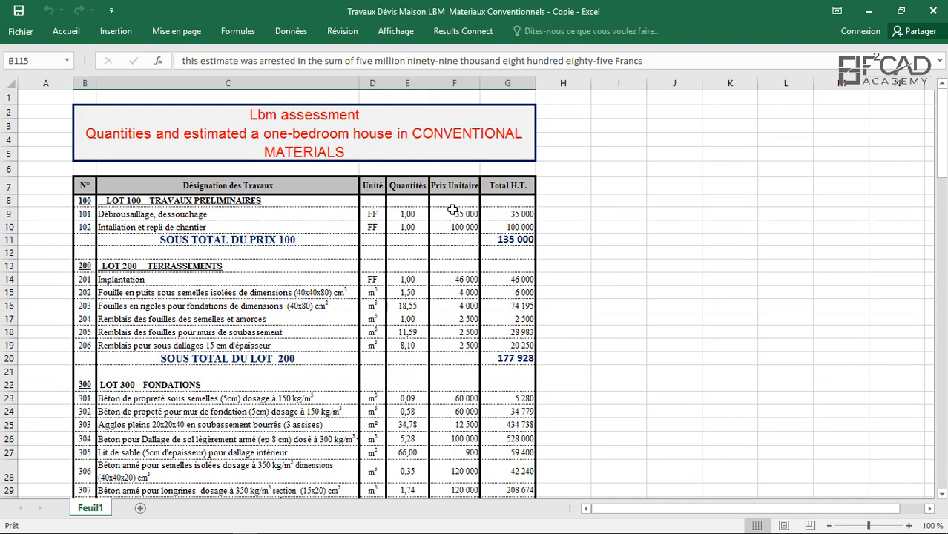
Step: Inspect the unit prices of the TERRASSEMENTS lot in column F and look over the lots that follow
{"action": "left_click", "coordinate": [457, 280]}
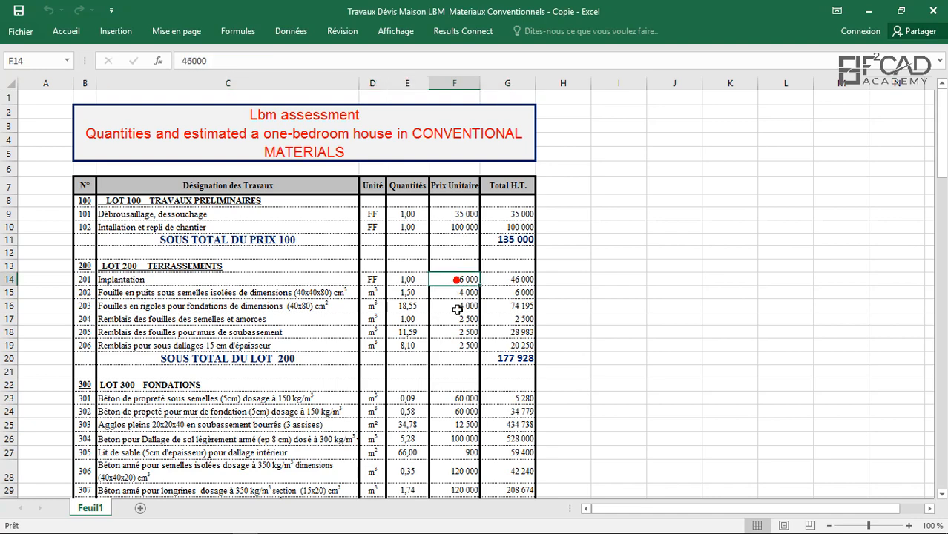
{"action": "left_click", "coordinate": [457, 319]}
{"action": "left_click", "coordinate": [457, 346]}
{"action": "left_click", "coordinate": [457, 382]}
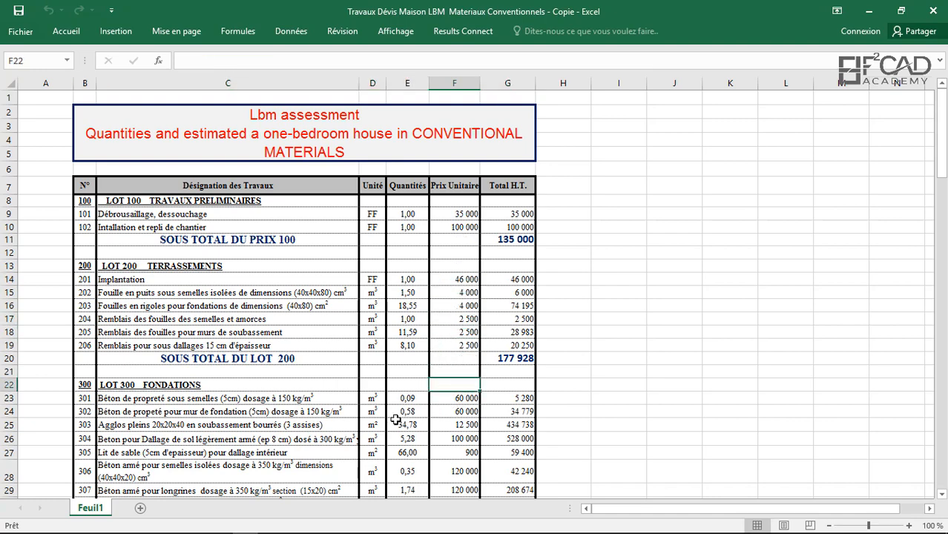
{"action": "scroll", "coordinate": [425, 422], "scroll_direction": "down", "scroll_amount": 3}
{"action": "scroll", "coordinate": [460, 397], "scroll_direction": "up", "scroll_amount": 3}
{"action": "scroll", "coordinate": [411, 279], "scroll_direction": "down", "scroll_amount": 8}
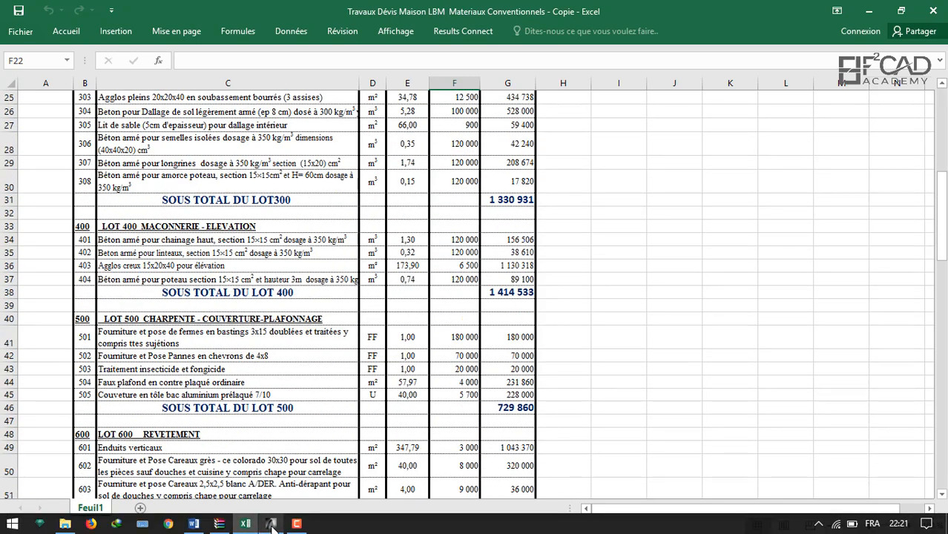
Step: Switch to ArchiCAD to look at the house model, and return to the Excel estimate
{"action": "left_click", "coordinate": [271, 524]}
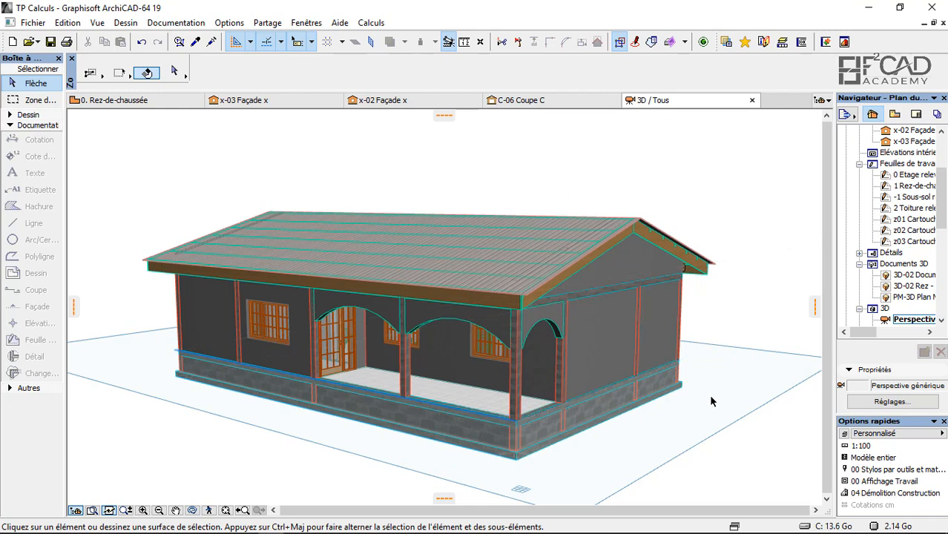
{"action": "left_click", "coordinate": [189, 368]}
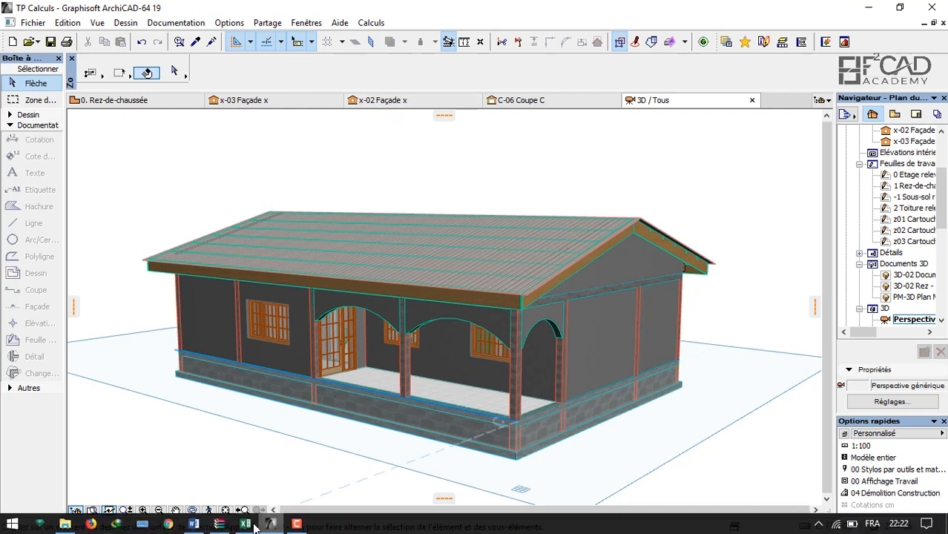
{"action": "left_click", "coordinate": [246, 524]}
{"action": "left_click", "coordinate": [248, 524]}
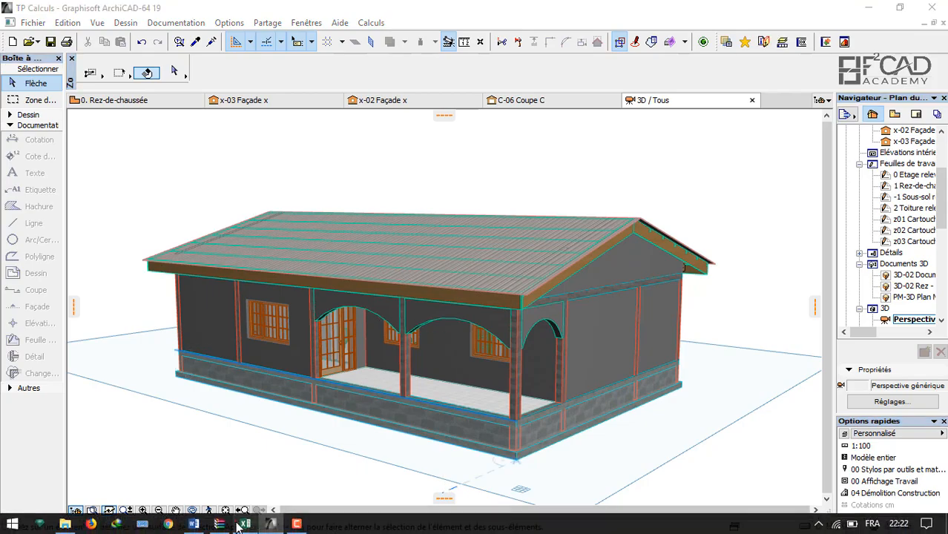
{"action": "left_click", "coordinate": [248, 524]}
Step: Review the estimate's unit prices and line totals from the preliminary works down to the joinery lot
{"action": "scroll", "coordinate": [453, 141], "scroll_direction": "up", "scroll_amount": 8}
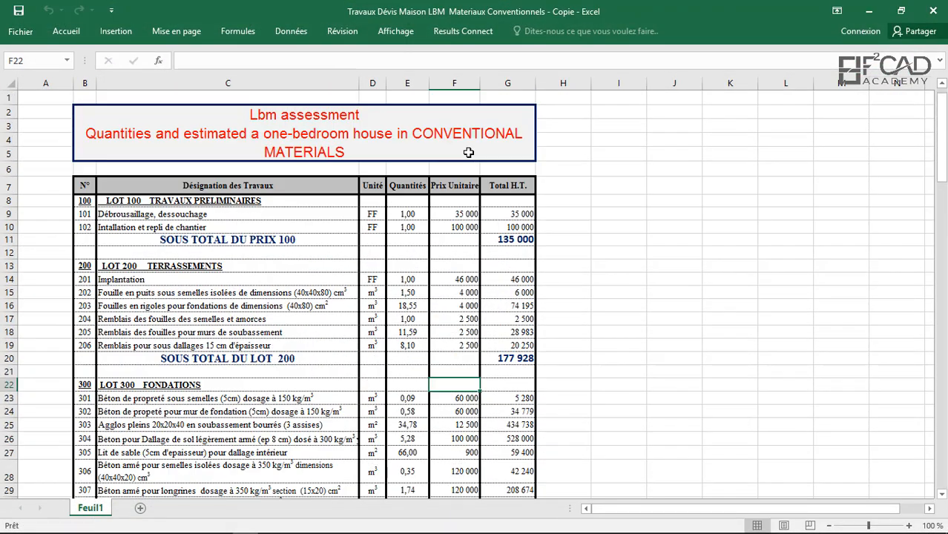
{"action": "scroll", "coordinate": [460, 269], "scroll_direction": "down", "scroll_amount": 4}
{"action": "scroll", "coordinate": [461, 270], "scroll_direction": "down", "scroll_amount": 9}
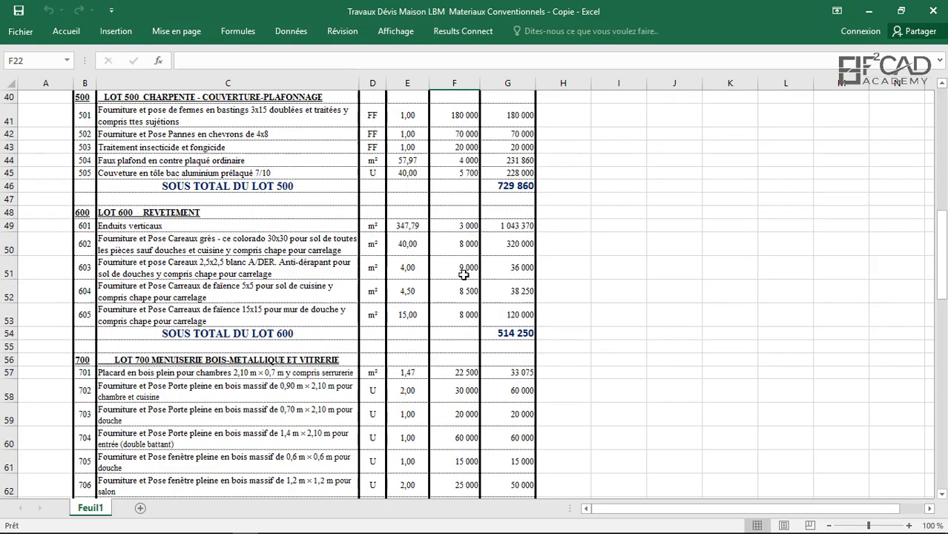
{"action": "scroll", "coordinate": [463, 269], "scroll_direction": "up", "scroll_amount": 13}
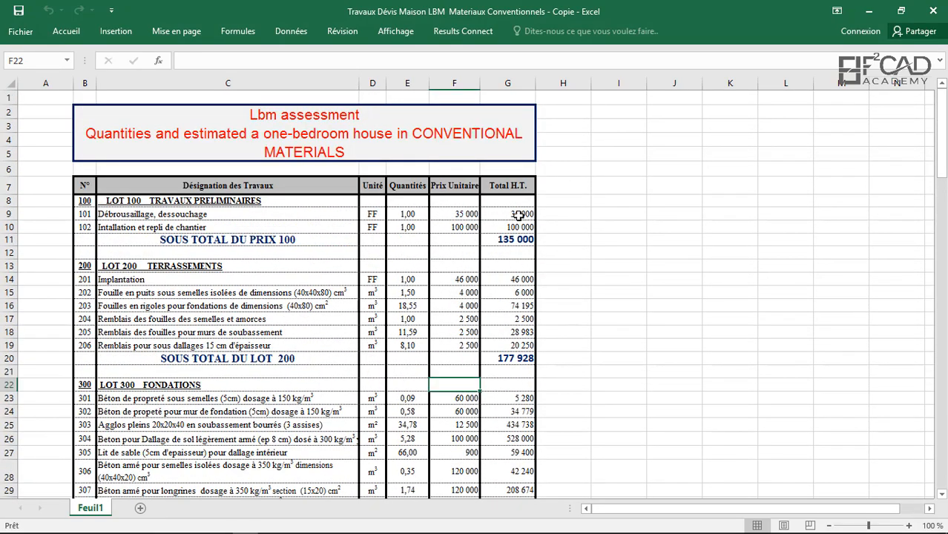
Step: Glance at the ArchiCAD house model, and review the Excel estimate down to the RECAPITULATION section
{"action": "left_click", "coordinate": [872, 14]}
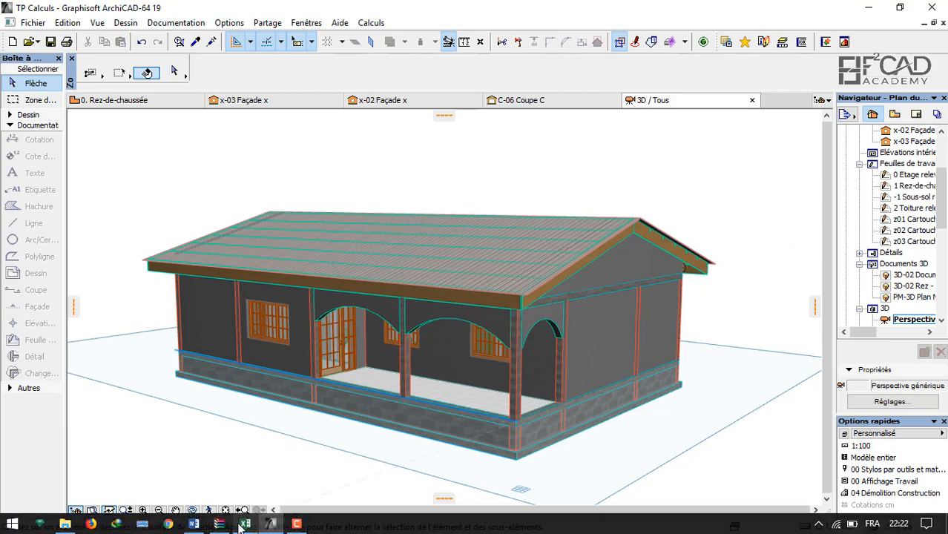
{"action": "left_click", "coordinate": [246, 524]}
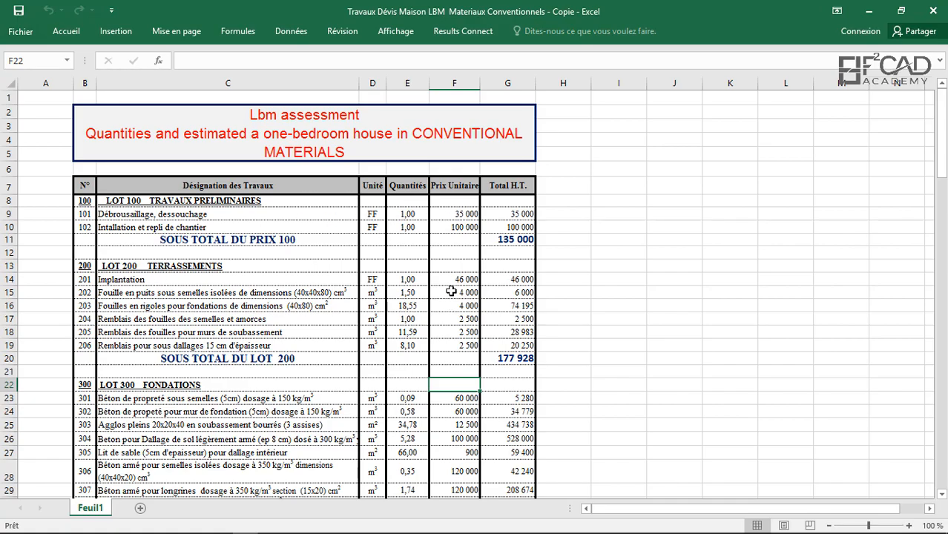
{"action": "scroll", "coordinate": [451, 291], "scroll_direction": "down", "scroll_amount": 8}
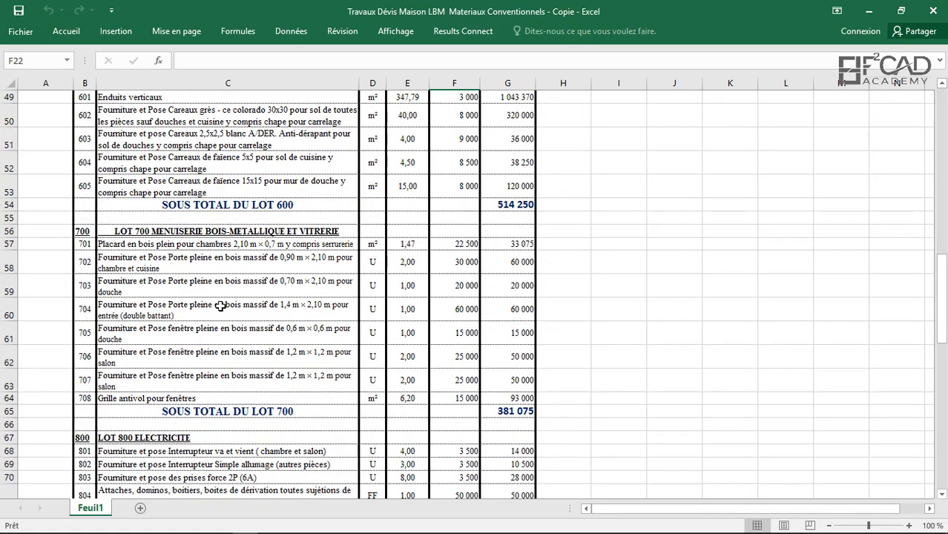
{"action": "scroll", "coordinate": [470, 307], "scroll_direction": "down", "scroll_amount": 4}
{"action": "scroll", "coordinate": [484, 239], "scroll_direction": "up", "scroll_amount": 5}
{"action": "scroll", "coordinate": [496, 225], "scroll_direction": "down", "scroll_amount": 11}
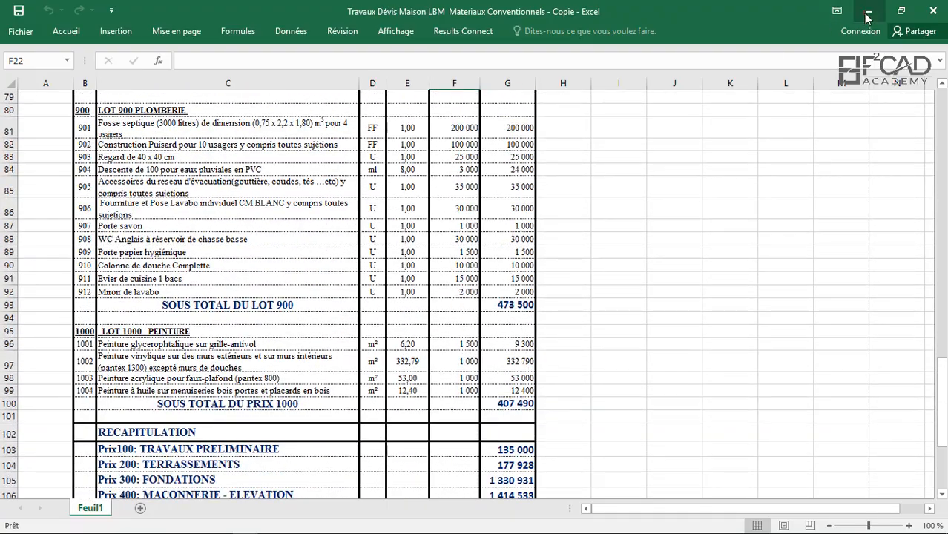
Step: Switch to ArchiCAD and select the foundation beam under the gable-side wall at the veranda corner
{"action": "left_click", "coordinate": [869, 12]}
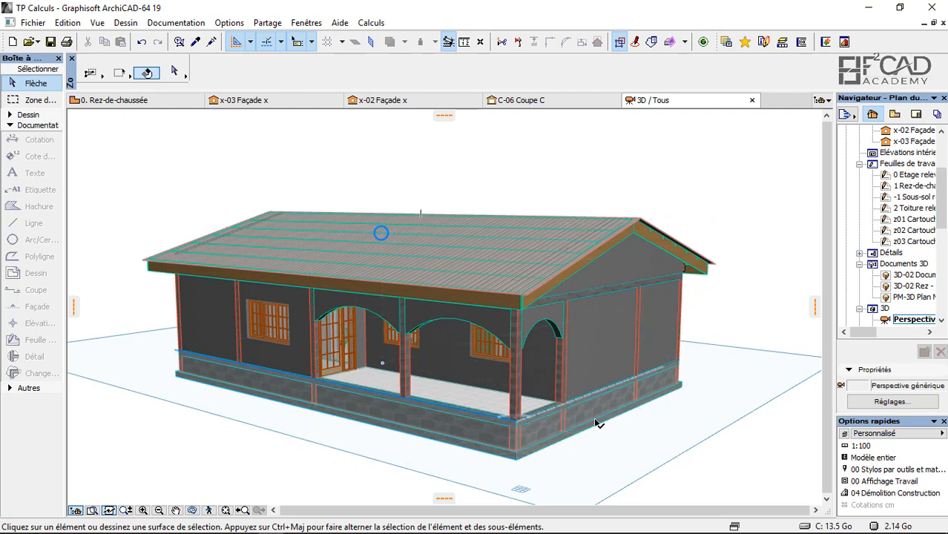
{"action": "scroll", "coordinate": [518, 481], "scroll_direction": "up", "scroll_amount": 10}
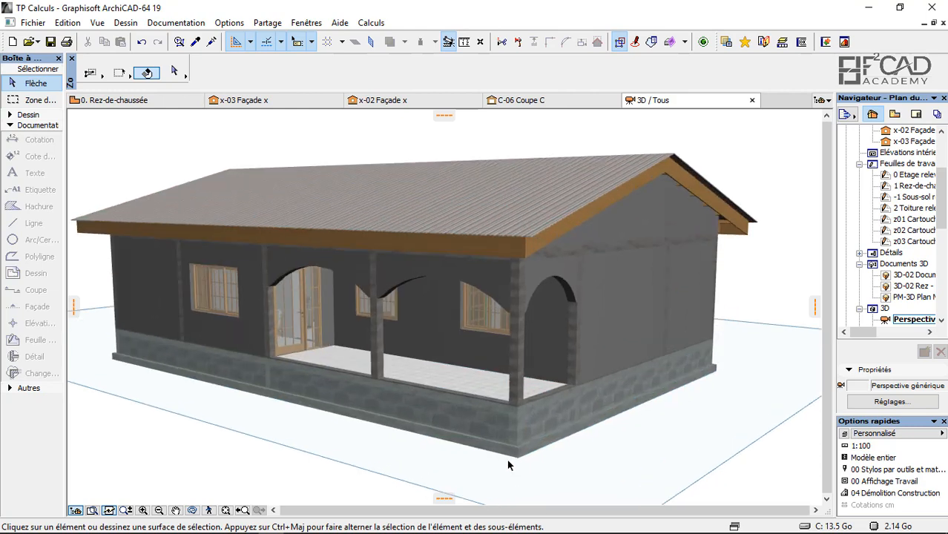
{"action": "scroll", "coordinate": [593, 460], "scroll_direction": "up", "scroll_amount": 2}
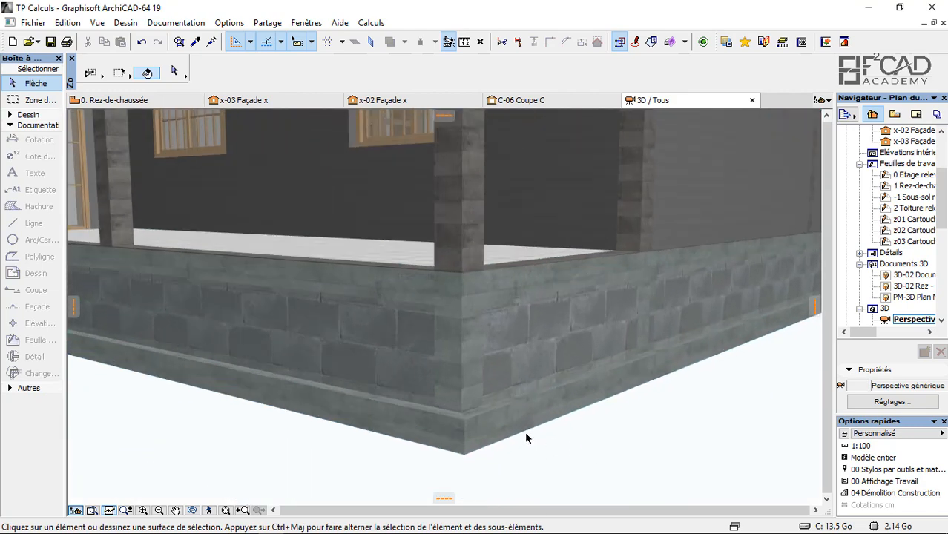
{"action": "left_click", "coordinate": [502, 413]}
{"action": "scroll", "coordinate": [464, 477], "scroll_direction": "down", "scroll_amount": 3}
{"action": "scroll", "coordinate": [466, 477], "scroll_direction": "down", "scroll_amount": 4}
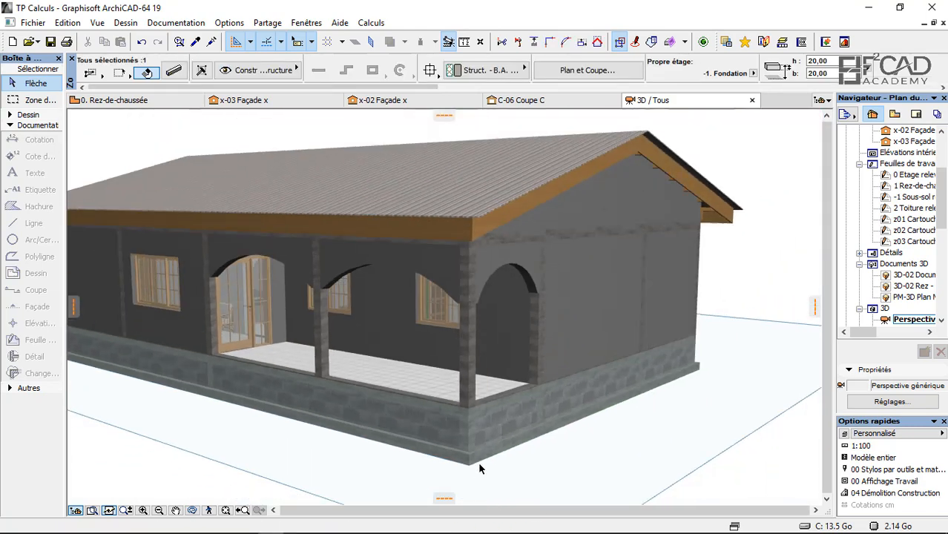
Step: Examine the selected foundation beam, the gable wall and the roof edge in the 3D view
{"action": "scroll", "coordinate": [509, 431], "scroll_direction": "up", "scroll_amount": 5}
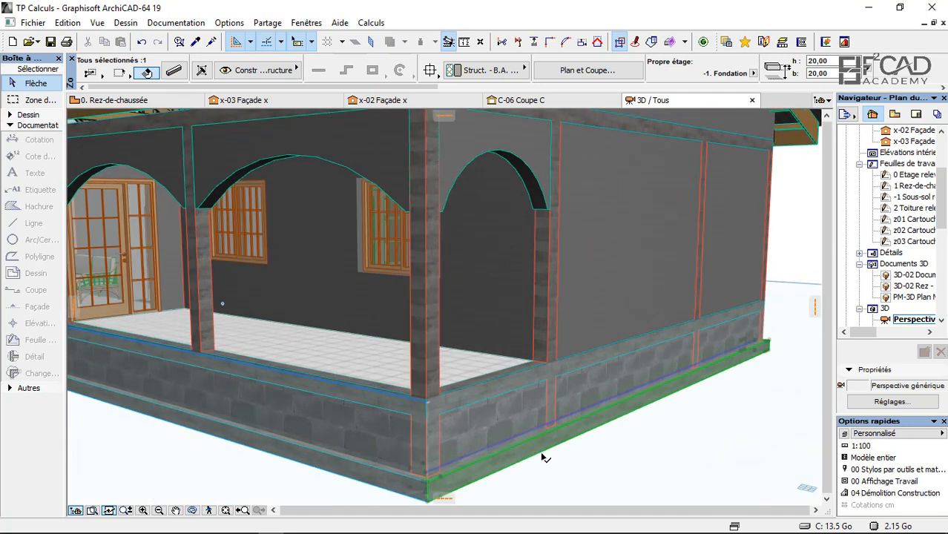
{"action": "scroll", "coordinate": [484, 451], "scroll_direction": "down", "scroll_amount": 4}
{"action": "scroll", "coordinate": [485, 419], "scroll_direction": "up", "scroll_amount": 4}
{"action": "scroll", "coordinate": [498, 453], "scroll_direction": "down", "scroll_amount": 3}
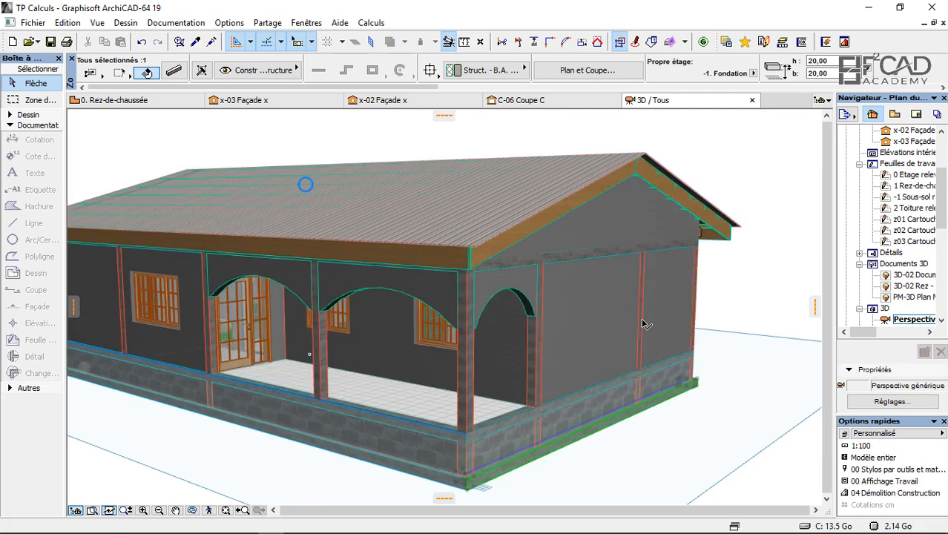
{"action": "scroll", "coordinate": [445, 263], "scroll_direction": "up", "scroll_amount": 3}
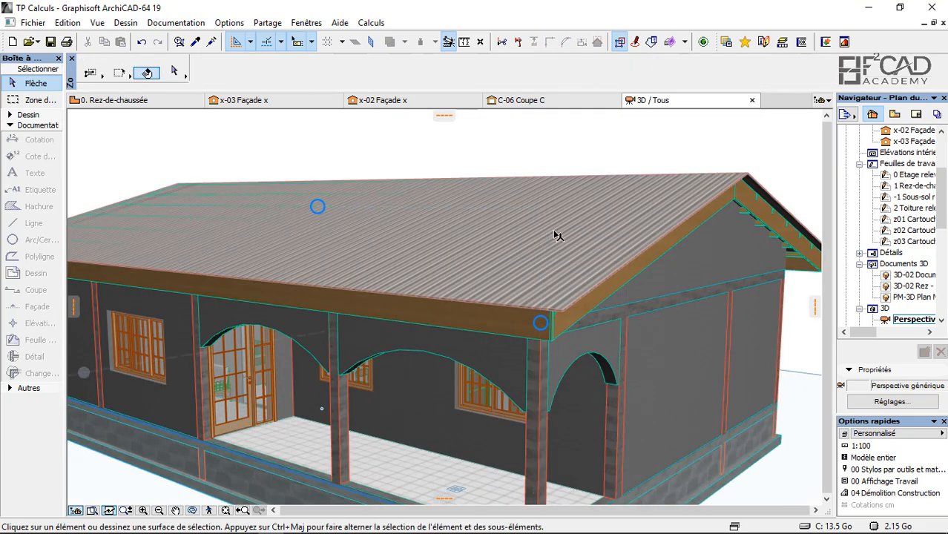
Step: Delete the corrugated roof covering on the veranda side and examine the exposed purlins and trusses
{"action": "left_click", "coordinate": [589, 273]}
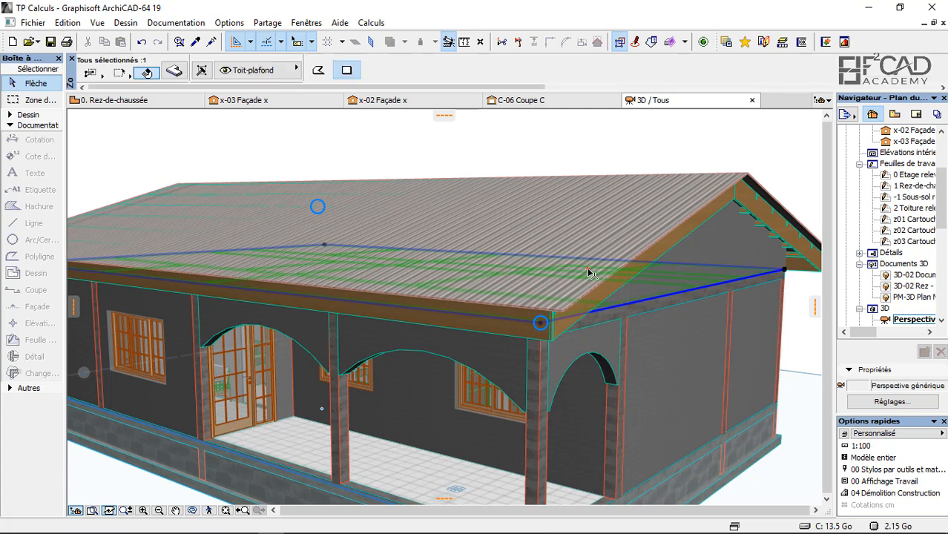
{"action": "left_click", "coordinate": [667, 157]}
{"action": "left_click", "coordinate": [701, 197]}
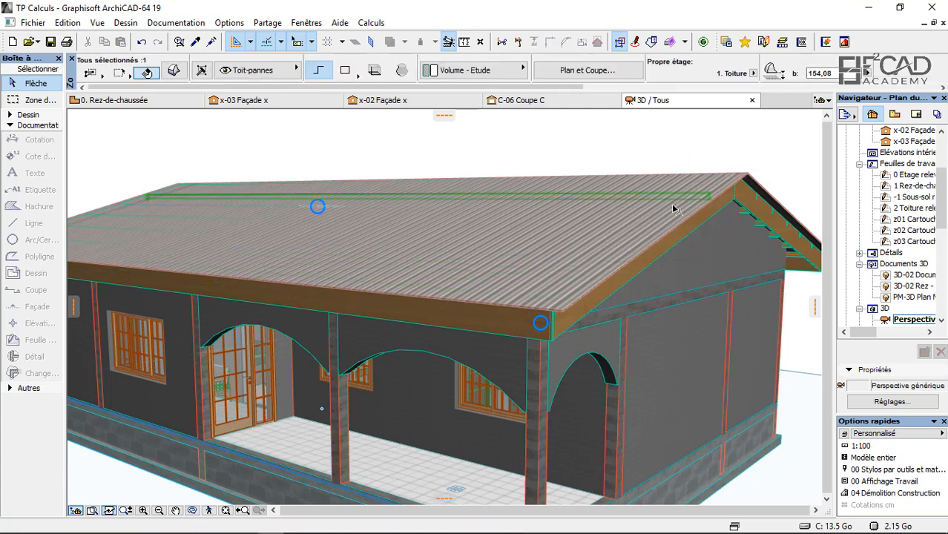
{"action": "left_click", "coordinate": [711, 179]}
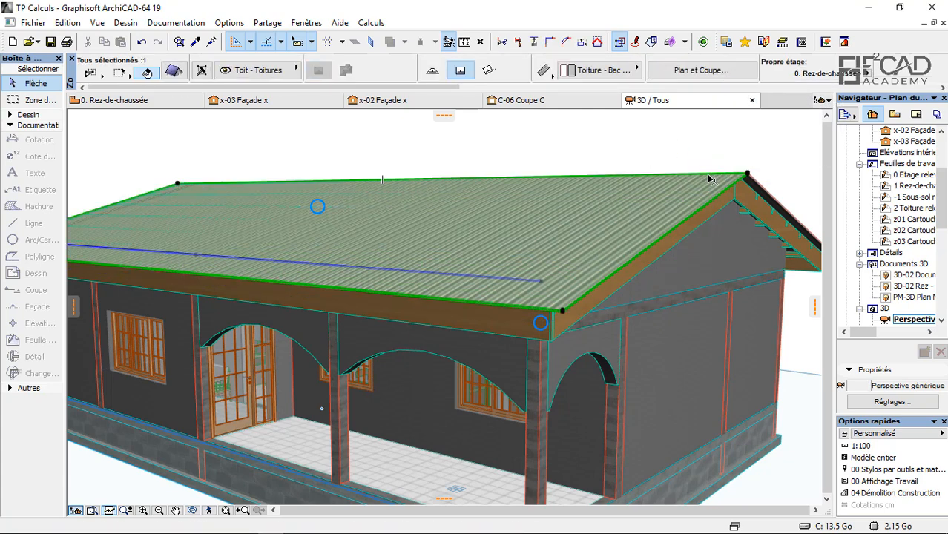
{"action": "key", "text": "Delete"}
{"action": "scroll", "coordinate": [720, 506], "scroll_direction": "down", "scroll_amount": 4}
{"action": "scroll", "coordinate": [509, 318], "scroll_direction": "up", "scroll_amount": 4}
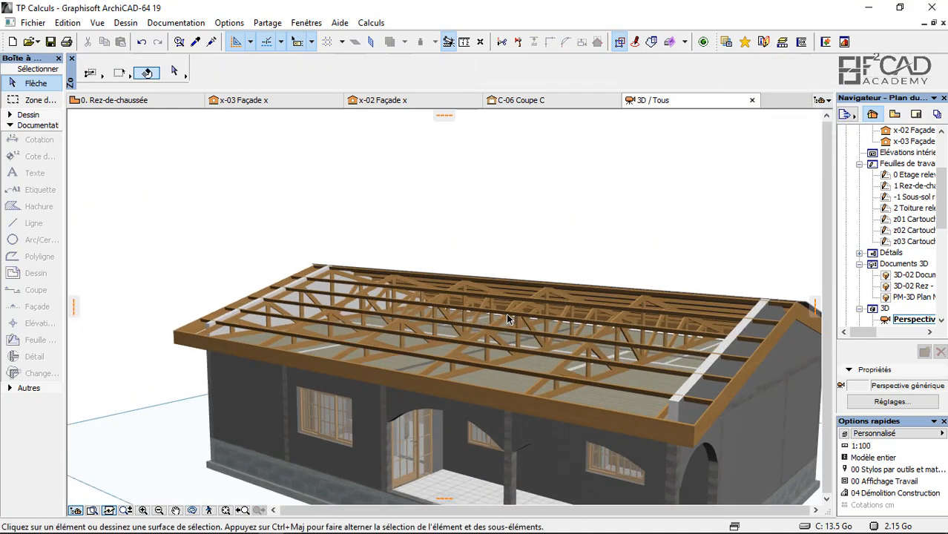
{"action": "scroll", "coordinate": [534, 336], "scroll_direction": "up", "scroll_amount": 1}
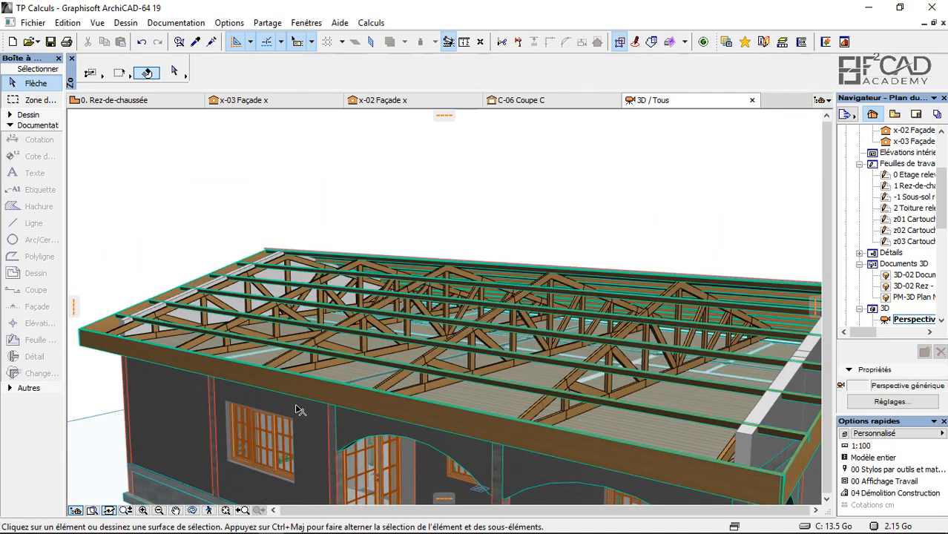
{"action": "scroll", "coordinate": [296, 410], "scroll_direction": "down", "scroll_amount": 4}
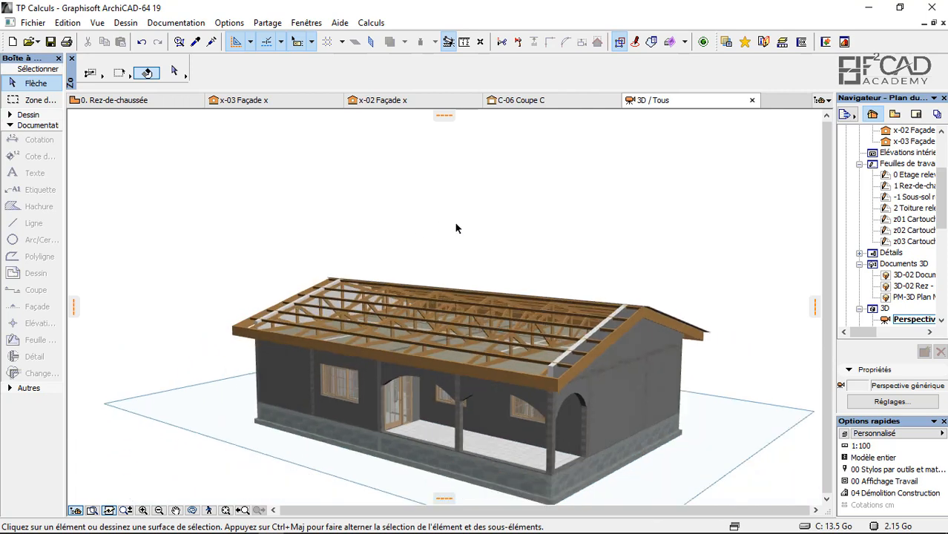
{"action": "scroll", "coordinate": [469, 330], "scroll_direction": "up", "scroll_amount": 5}
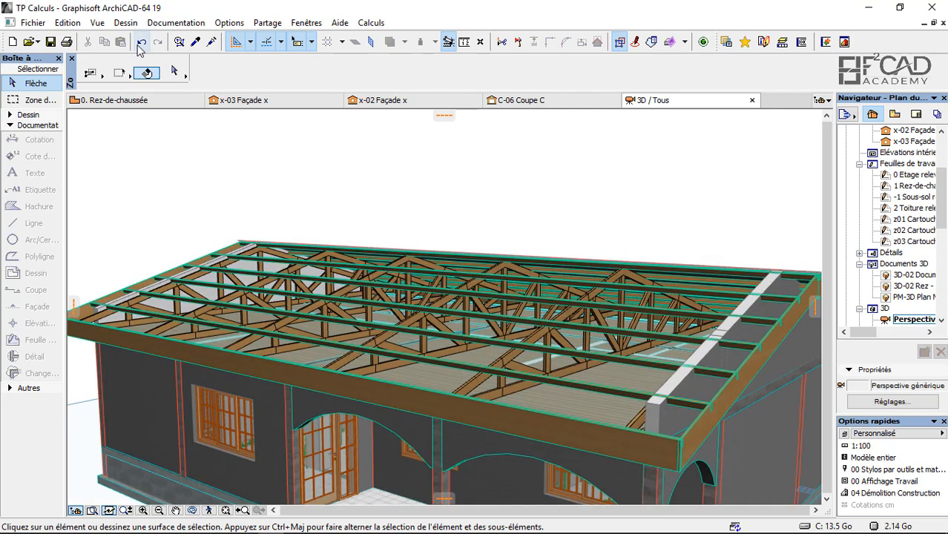
Step: Undo the deletion of the roof covering and view the whole house
{"action": "left_click", "coordinate": [141, 43]}
{"action": "left_click", "coordinate": [341, 194]}
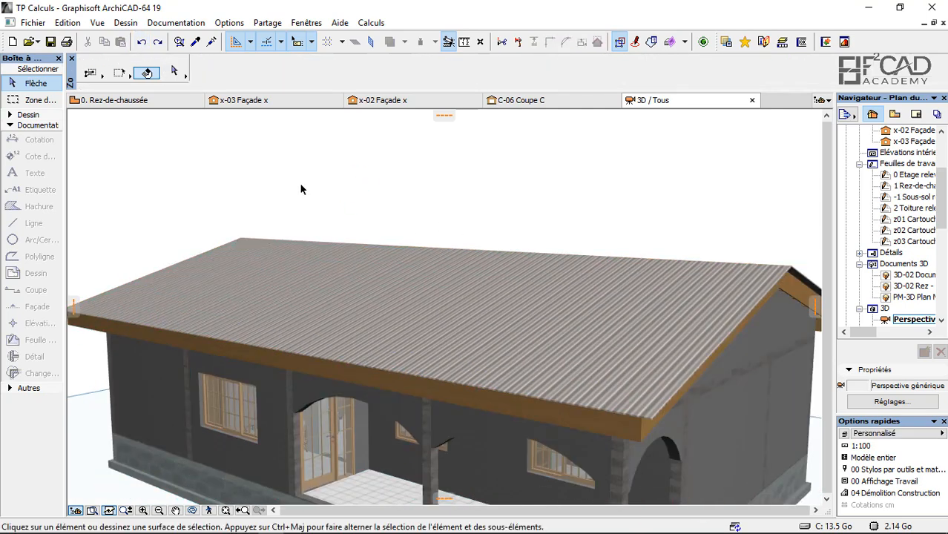
{"action": "scroll", "coordinate": [301, 189], "scroll_direction": "down", "scroll_amount": 4}
{"action": "scroll", "coordinate": [298, 333], "scroll_direction": "up", "scroll_amount": 2}
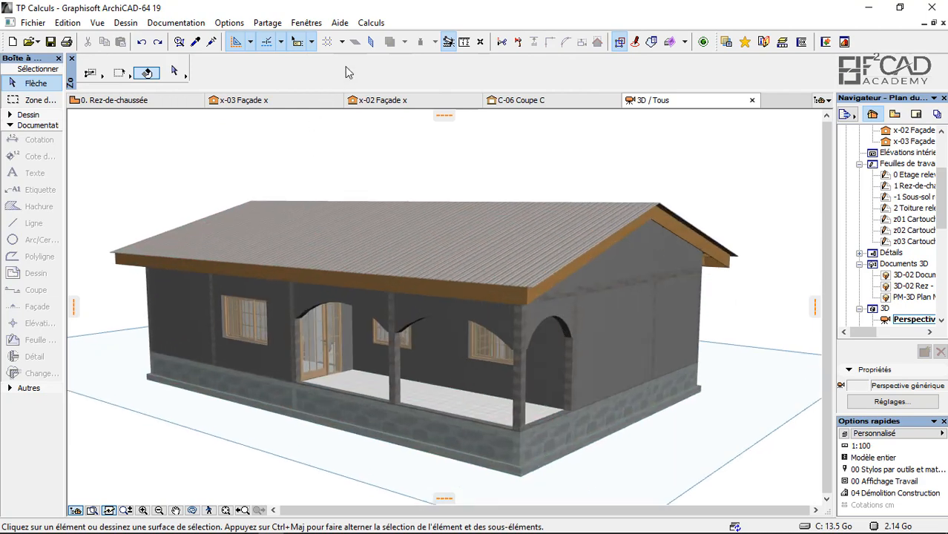
{"action": "key", "text": "ctrl+a"}
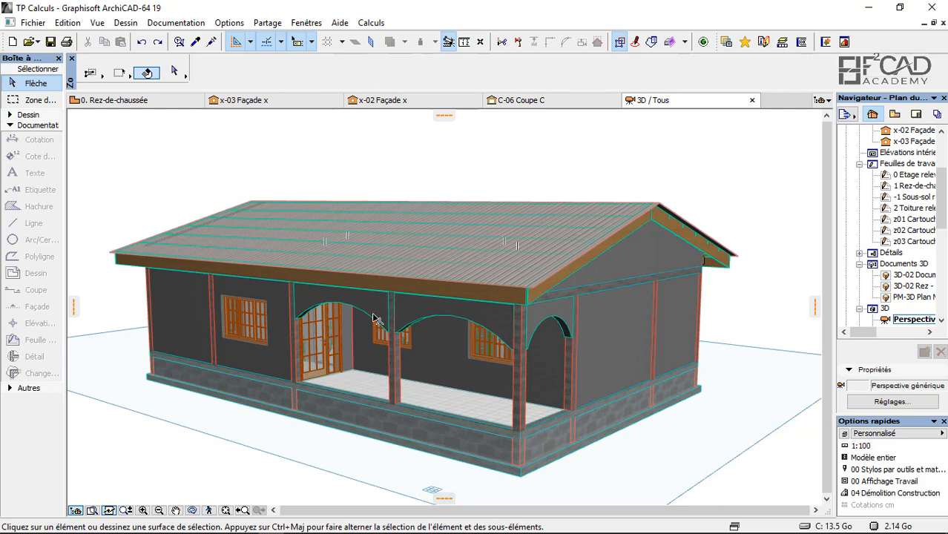
{"action": "scroll", "coordinate": [375, 319], "scroll_direction": "down", "scroll_amount": 1}
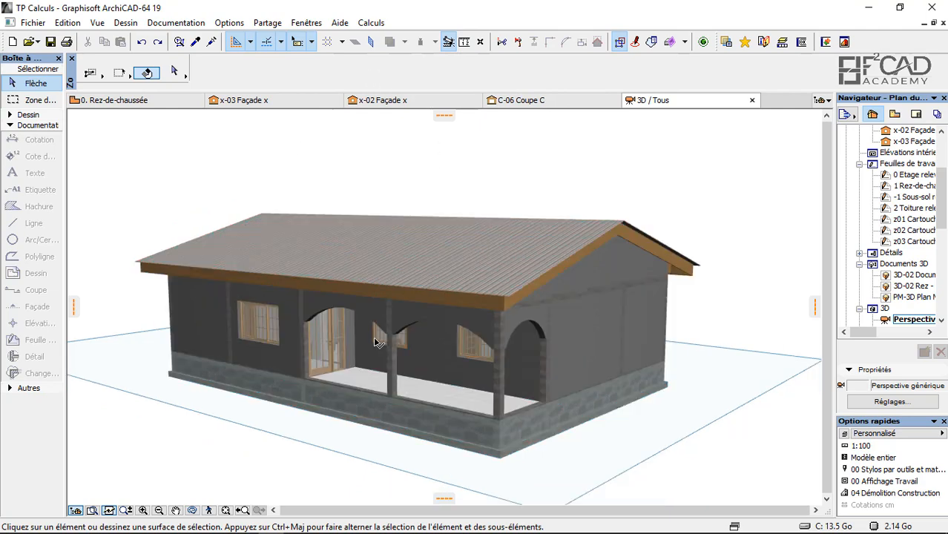
Step: Create a new calculation database named DQE_EXERCICE in the embedded library (Bibliothèque emboîtée) and select it in the database editor
{"action": "left_click", "coordinate": [369, 24]}
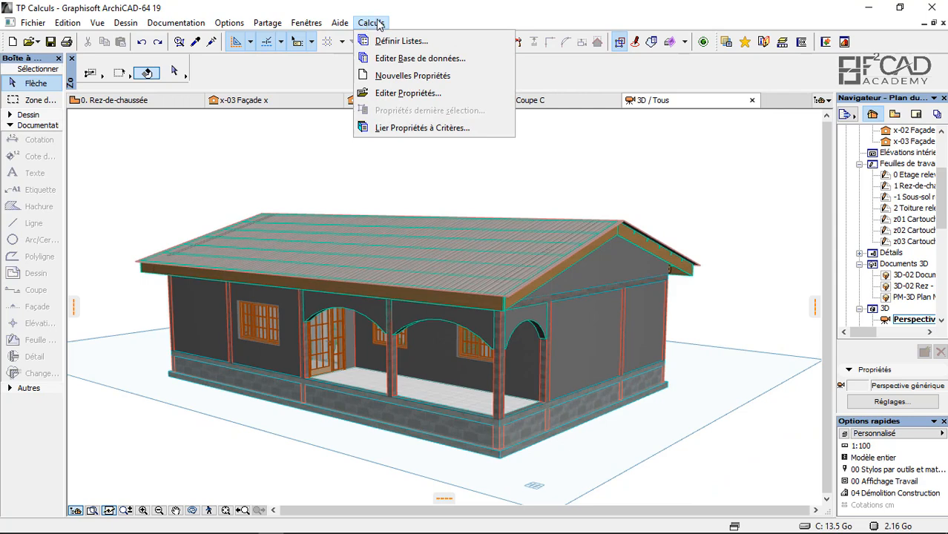
{"action": "left_click", "coordinate": [410, 63]}
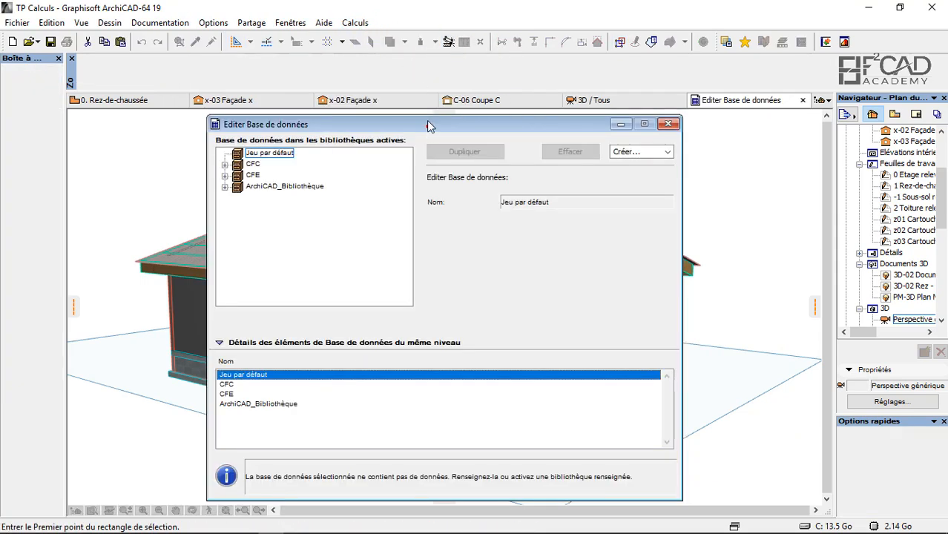
{"action": "mouse_move", "coordinate": [431, 131]}
{"action": "left_mouse_down"}
{"action": "mouse_move", "coordinate": [434, 115]}
{"action": "mouse_move", "coordinate": [448, 131]}
{"action": "left_mouse_up"}
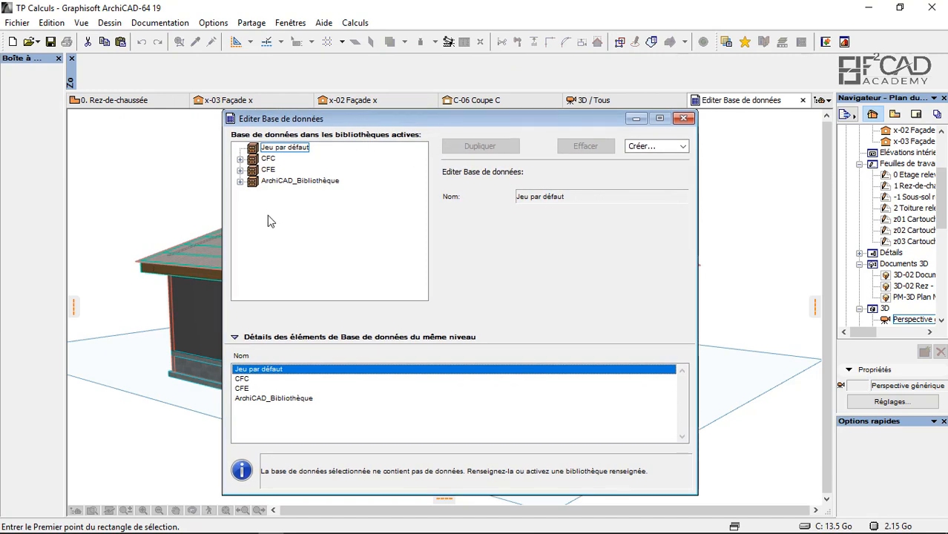
{"action": "left_click", "coordinate": [661, 147]}
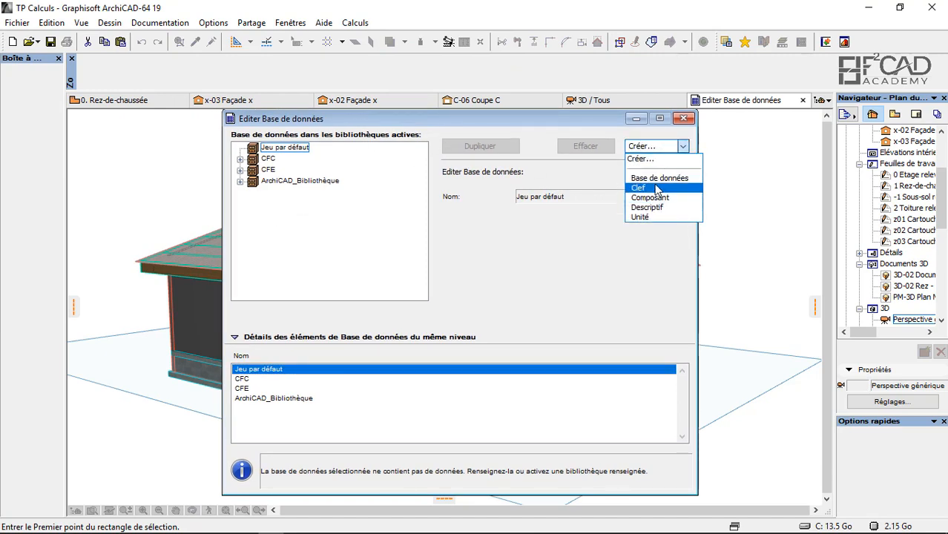
{"action": "left_click", "coordinate": [657, 179]}
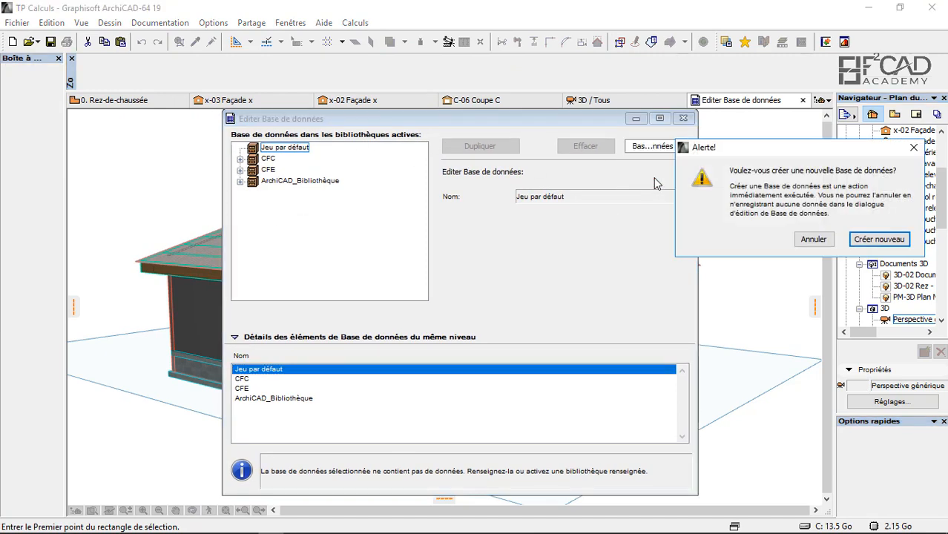
{"action": "left_click", "coordinate": [880, 239]}
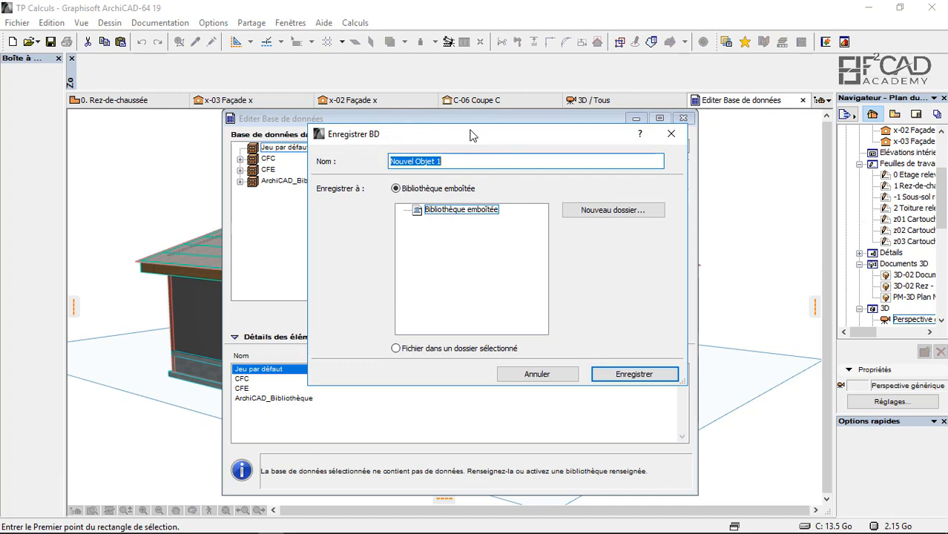
{"action": "type", "text": "DQE_EXERCICE"}
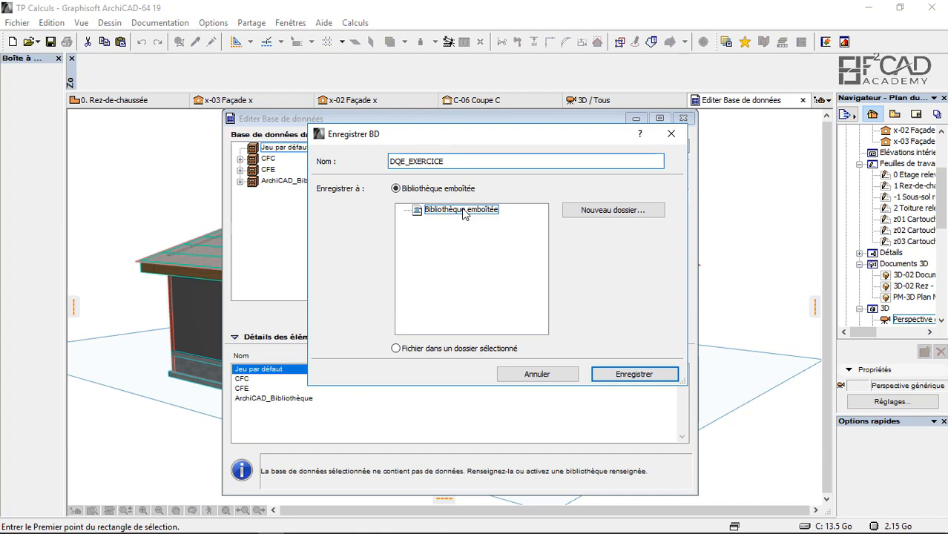
{"action": "left_click", "coordinate": [623, 375]}
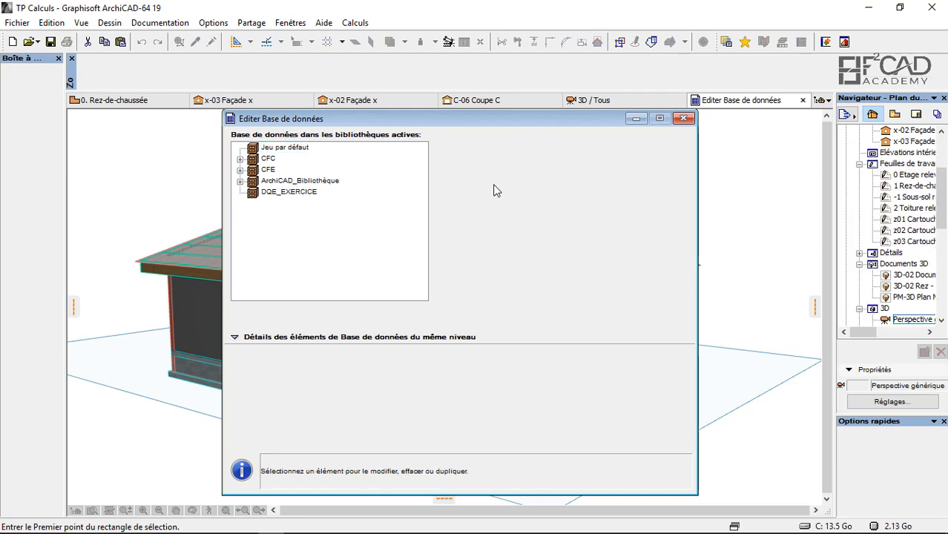
{"action": "left_click", "coordinate": [291, 192]}
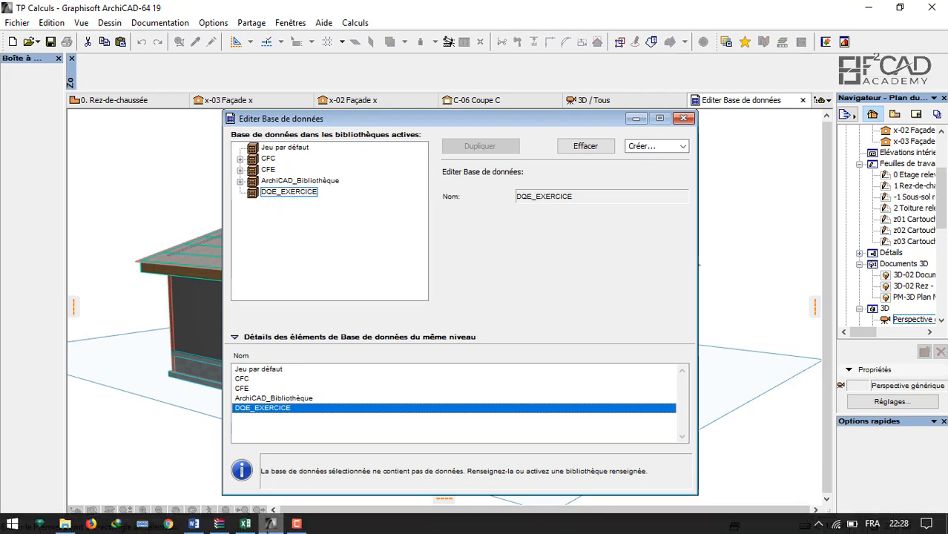
Step: Switch to the Word document DEVIS ESTIMATIF ET QUANTITATIF and review its works and units from Travaux Préliminaires to Peinture
{"action": "left_click", "coordinate": [194, 524]}
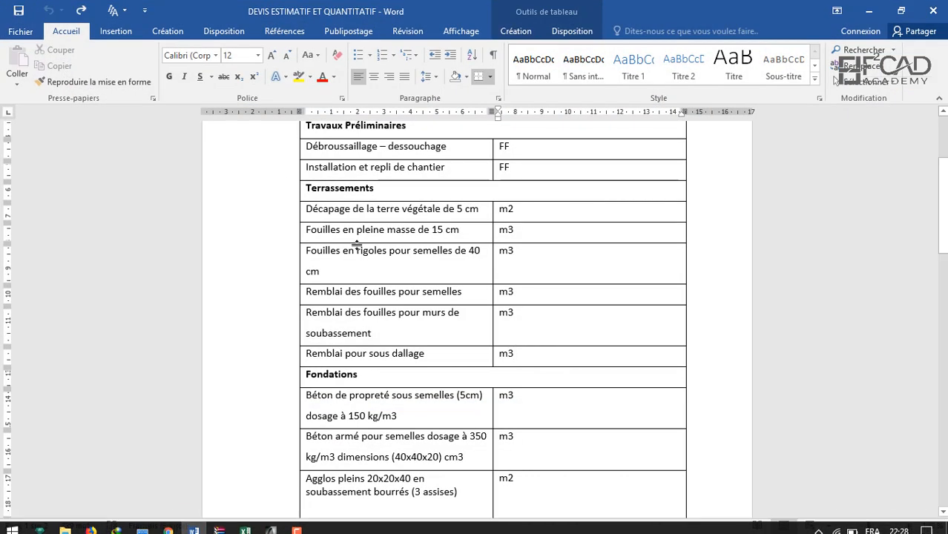
{"action": "scroll", "coordinate": [376, 242], "scroll_direction": "up", "scroll_amount": 5}
{"action": "scroll", "coordinate": [377, 242], "scroll_direction": "down", "scroll_amount": 18}
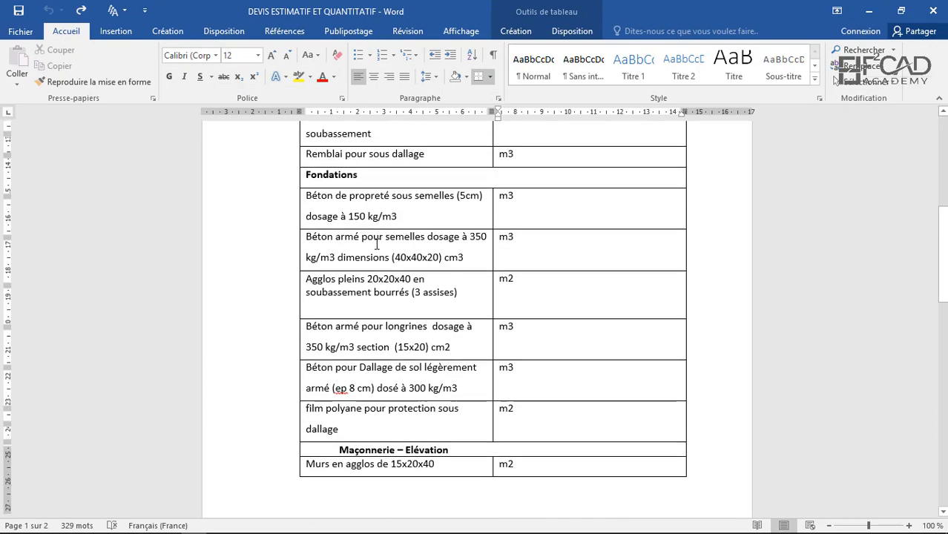
{"action": "scroll", "coordinate": [376, 242], "scroll_direction": "down", "scroll_amount": 3}
{"action": "scroll", "coordinate": [375, 241], "scroll_direction": "up", "scroll_amount": 15}
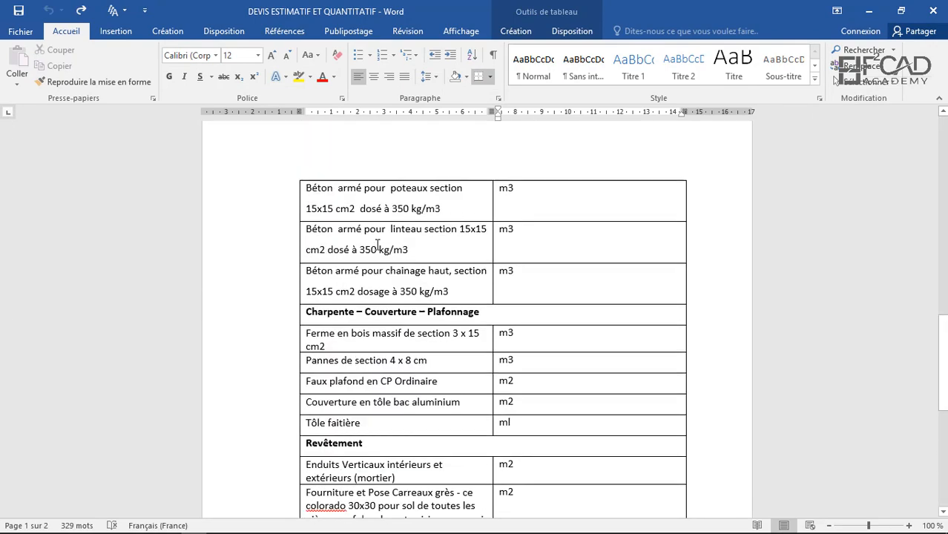
{"action": "scroll", "coordinate": [369, 240], "scroll_direction": "up", "scroll_amount": 3}
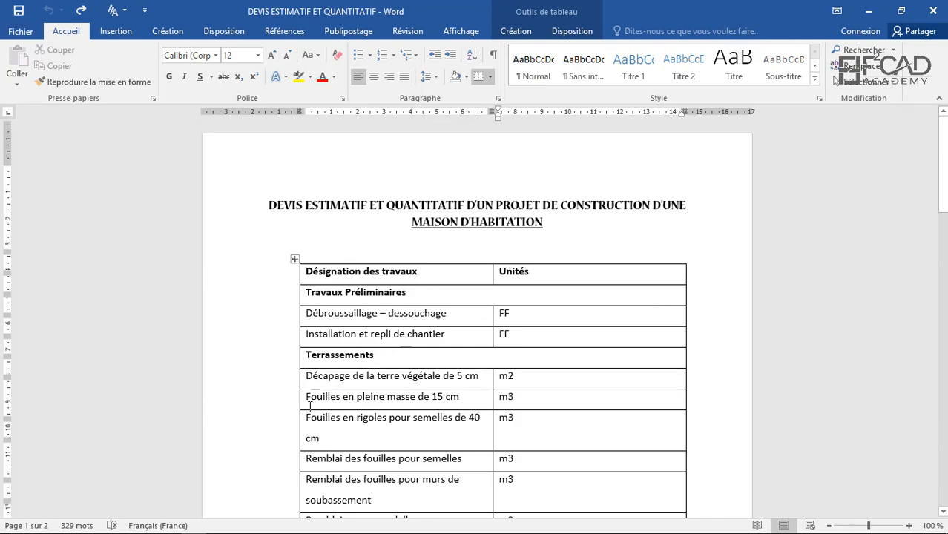
{"action": "scroll", "coordinate": [310, 391], "scroll_direction": "down", "scroll_amount": 3}
{"action": "scroll", "coordinate": [310, 393], "scroll_direction": "down", "scroll_amount": 12}
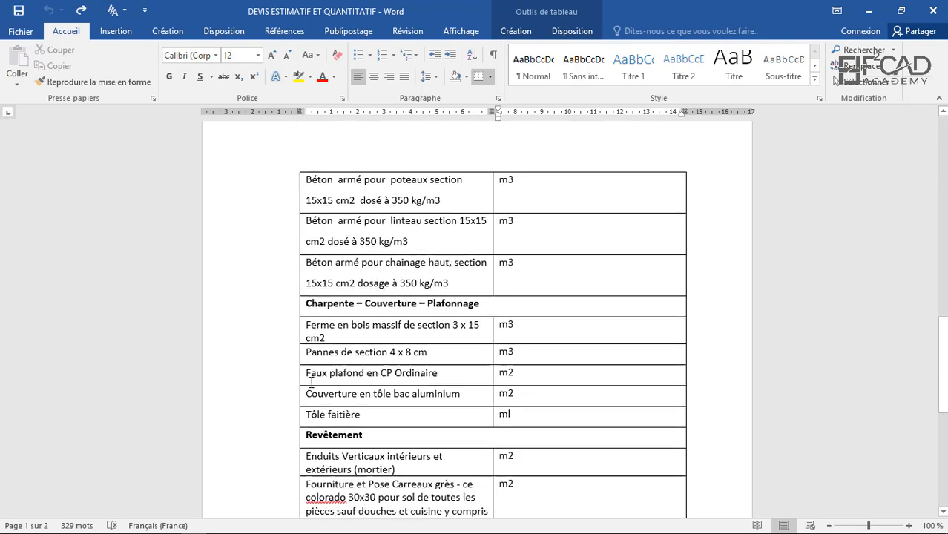
{"action": "scroll", "coordinate": [311, 378], "scroll_direction": "down", "scroll_amount": 3}
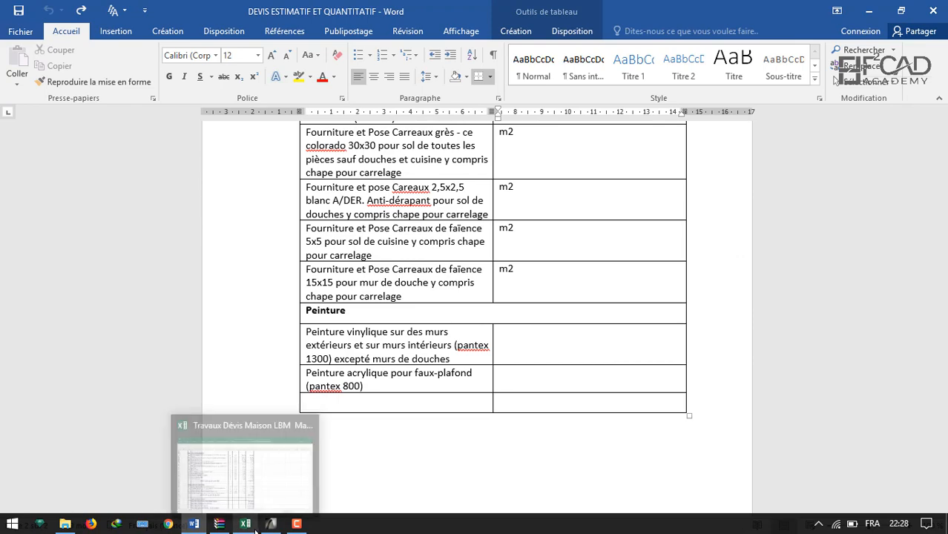
Step: Glance at the DQE_EXERCICE database in ArchiCAD, and return to the start of the work list in Word
{"action": "left_click", "coordinate": [272, 524]}
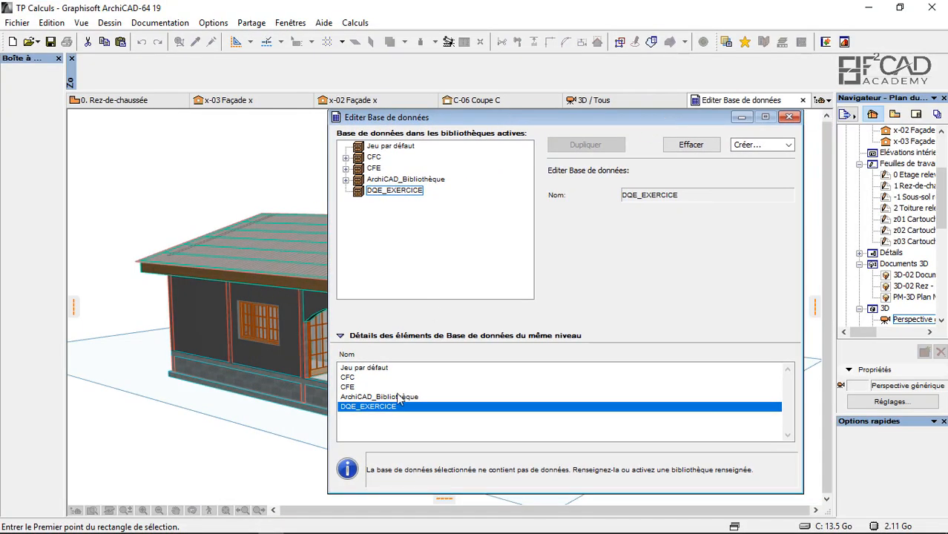
{"action": "left_click", "coordinate": [222, 527]}
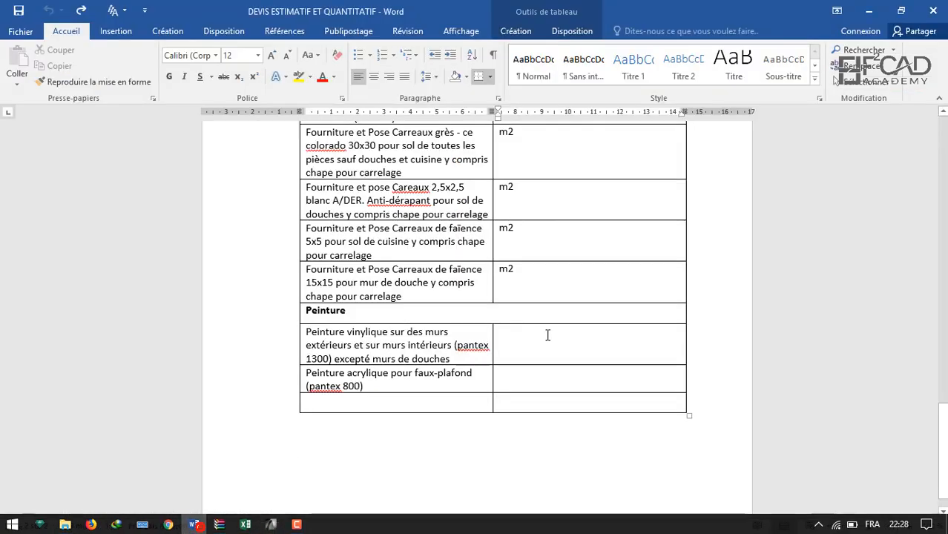
{"action": "scroll", "coordinate": [545, 334], "scroll_direction": "up", "scroll_amount": 8}
{"action": "scroll", "coordinate": [510, 333], "scroll_direction": "up", "scroll_amount": 20}
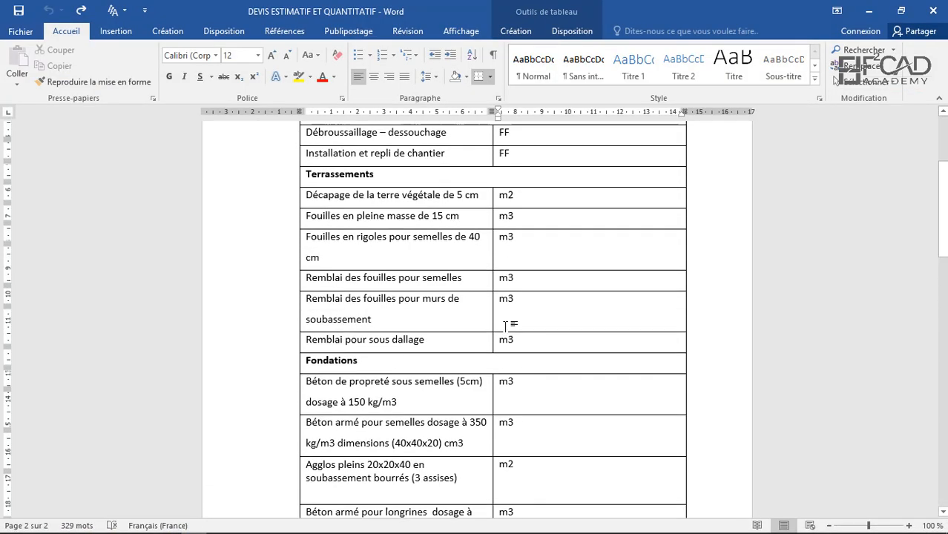
{"action": "scroll", "coordinate": [506, 324], "scroll_direction": "down", "scroll_amount": 15}
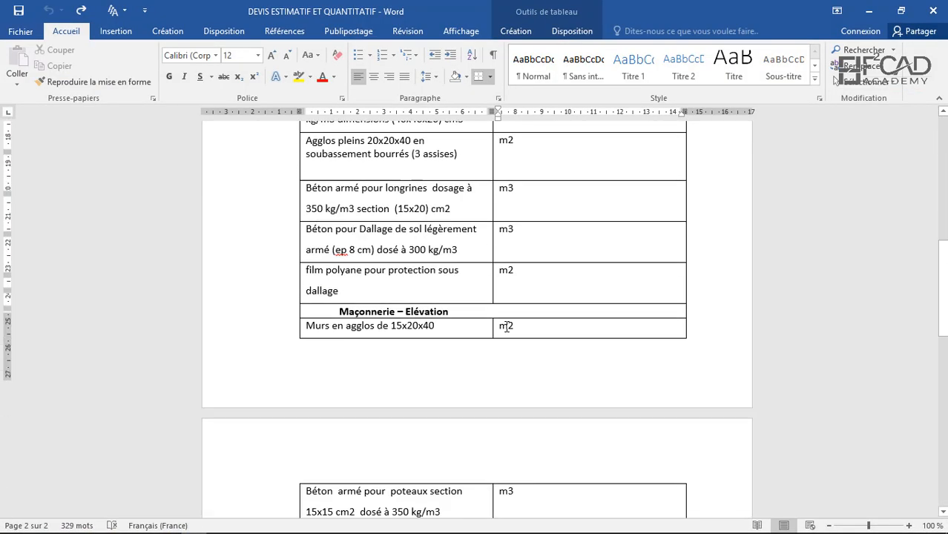
{"action": "scroll", "coordinate": [508, 325], "scroll_direction": "up", "scroll_amount": 14}
{"action": "scroll", "coordinate": [509, 325], "scroll_direction": "up", "scroll_amount": 4}
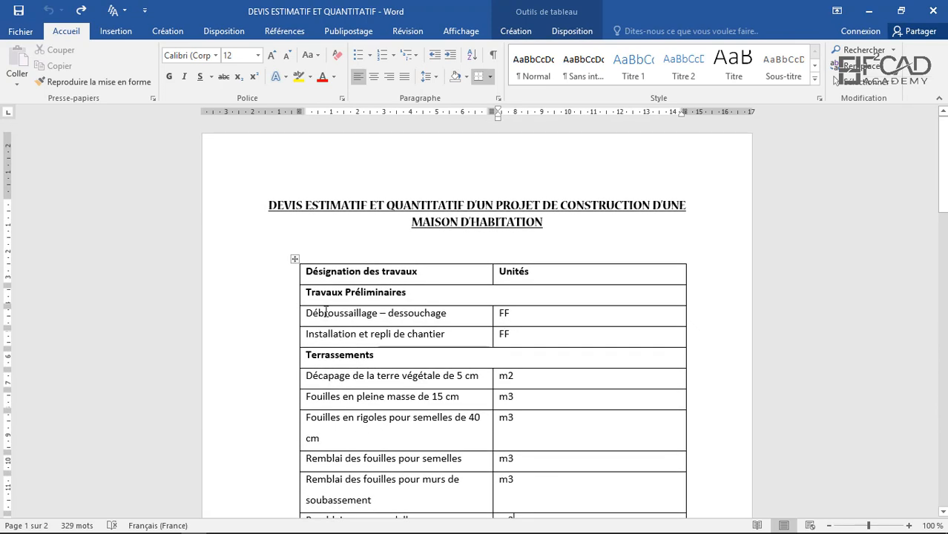
Step: Copy the heading Travaux Préliminaires from the work table in the Word estimate
{"action": "left_click_drag", "start_coordinate": [329, 291], "coordinate": [301, 294]}
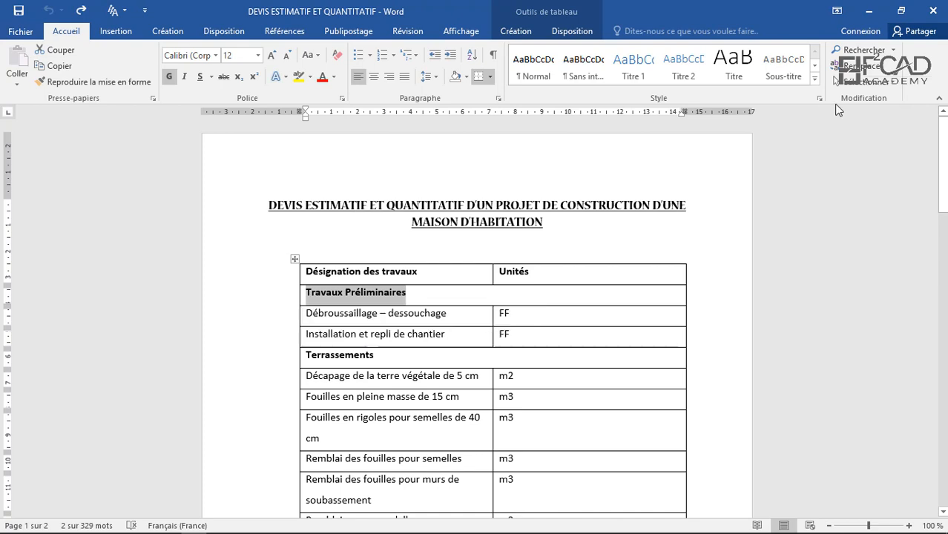
{"action": "left_click", "coordinate": [377, 292]}
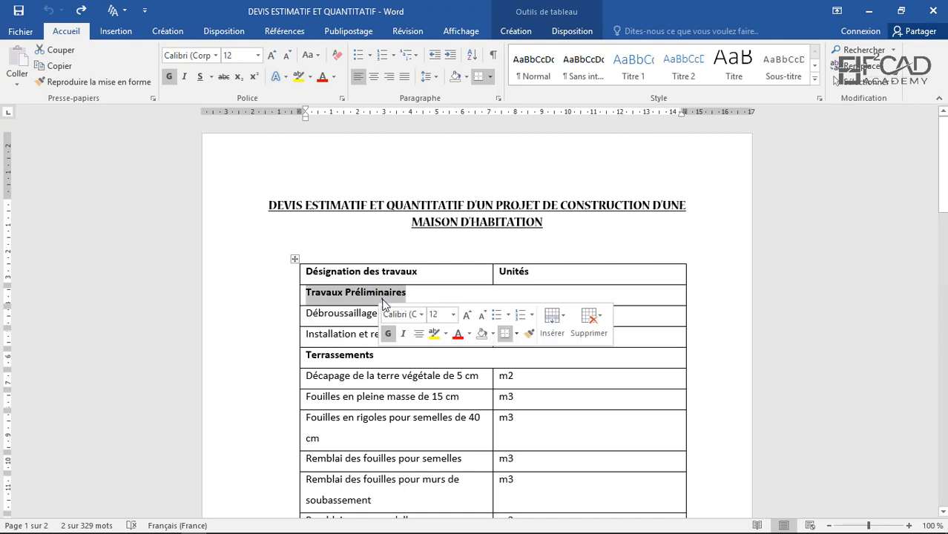
{"action": "left_click", "coordinate": [381, 297]}
{"action": "right_click", "coordinate": [386, 297]}
{"action": "left_click", "coordinate": [349, 293]}
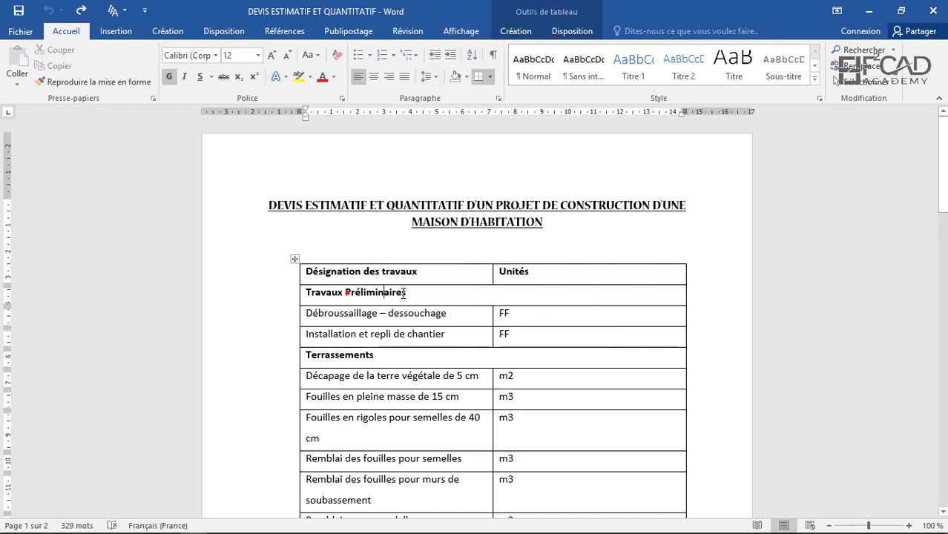
{"action": "left_click_drag", "start_coordinate": [406, 292], "coordinate": [302, 294]}
{"action": "key", "text": "ctrl+c"}
{"action": "right_click", "coordinate": [324, 294]}
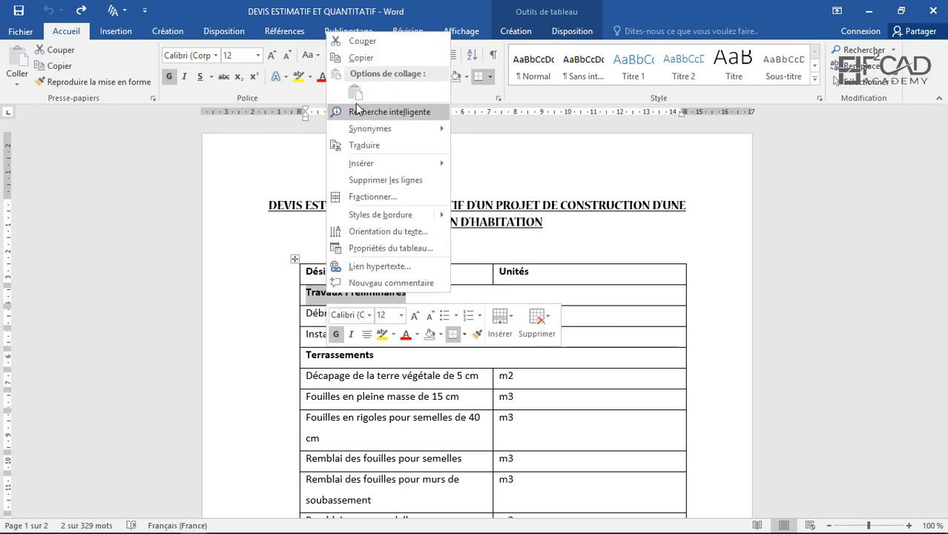
{"action": "left_click", "coordinate": [364, 55]}
Step: Switch to ArchiCAD and create a key (Clef) in the DQE_EXERCICE database, named Travaux Préliminaires
{"action": "left_click", "coordinate": [868, 11]}
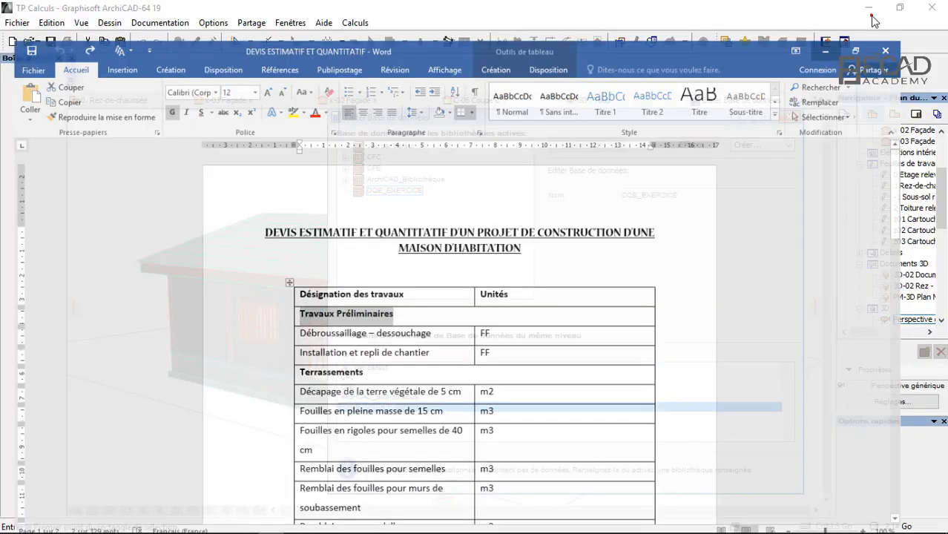
{"action": "left_click_drag", "start_coordinate": [598, 115], "coordinate": [445, 110]}
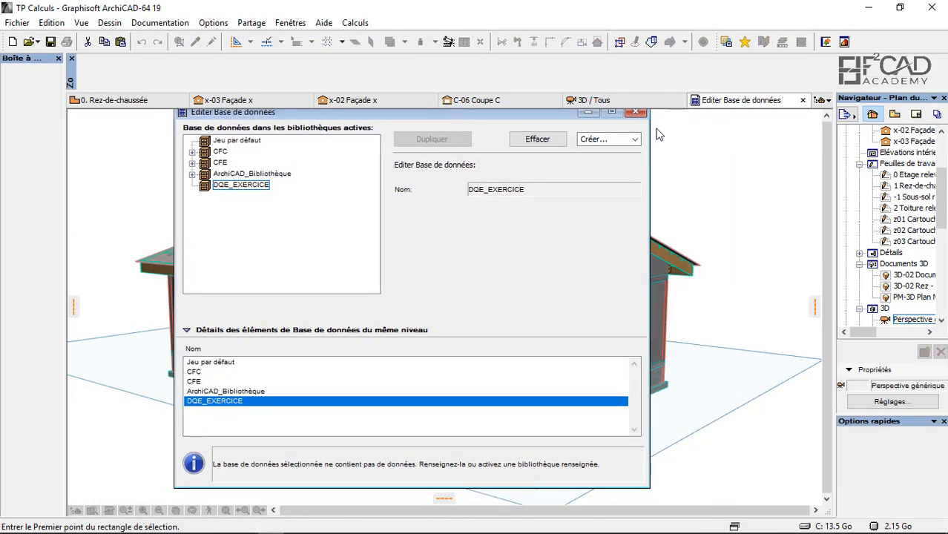
{"action": "left_click", "coordinate": [631, 140]}
{"action": "left_click", "coordinate": [619, 182]}
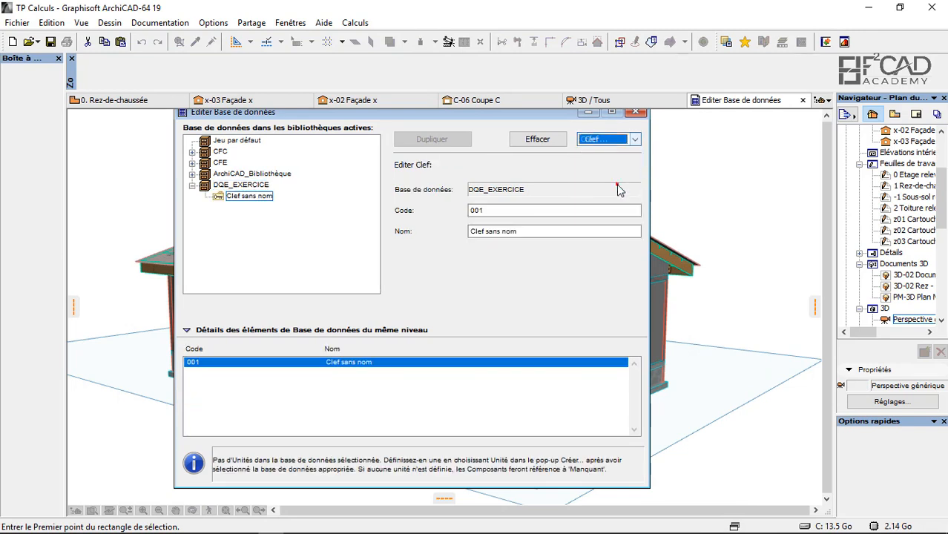
{"action": "left_click", "coordinate": [536, 231]}
{"action": "left_click", "coordinate": [531, 231]}
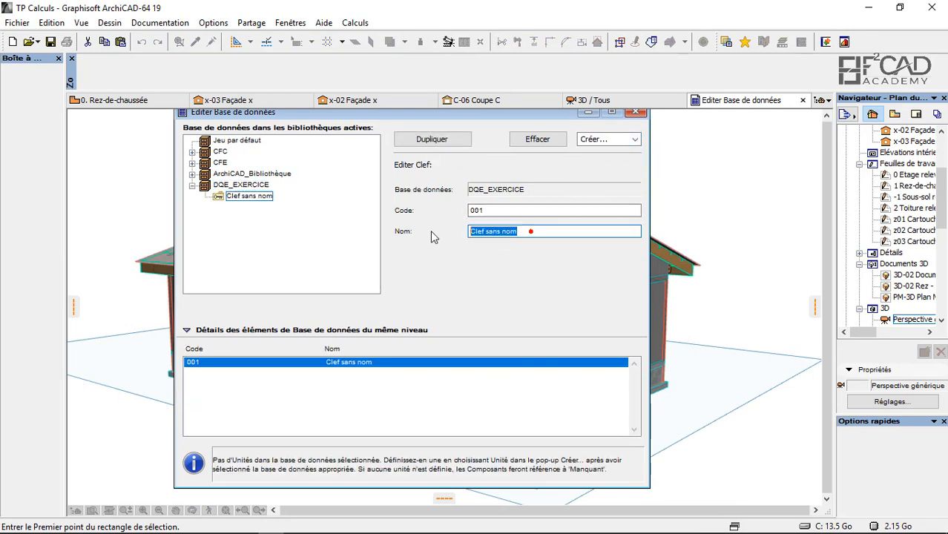
{"action": "right_click", "coordinate": [489, 239]}
{"action": "left_click", "coordinate": [531, 307]}
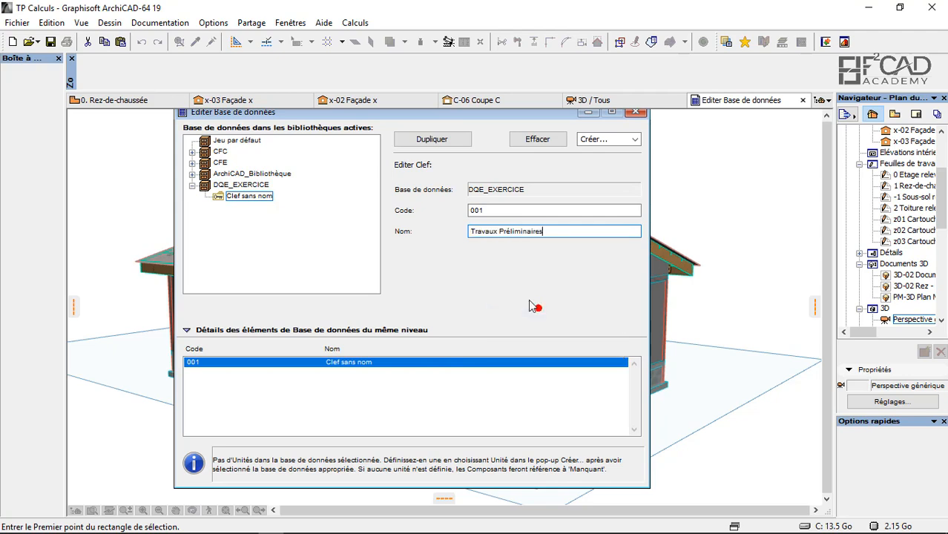
{"action": "left_click", "coordinate": [275, 249]}
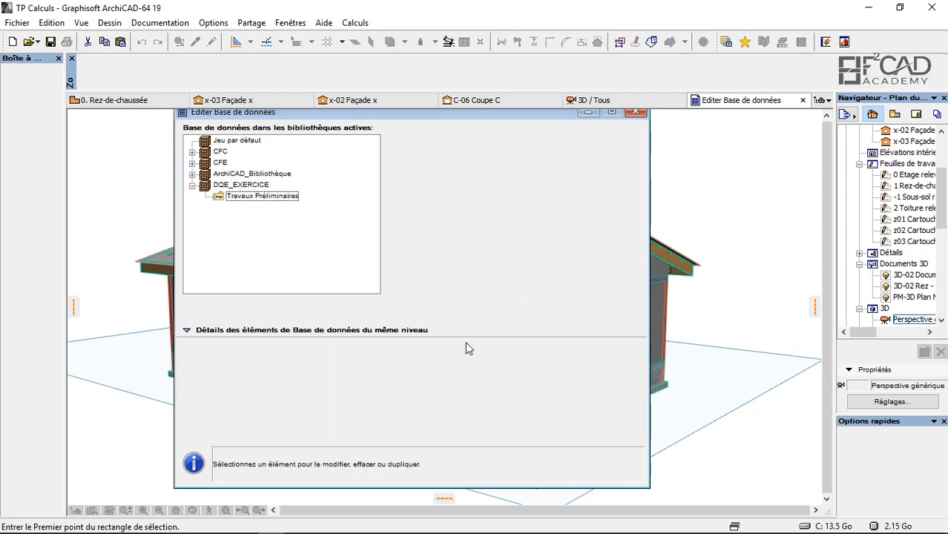
Step: Switch to the Word estimate and copy the heading Terrassements
{"action": "left_click", "coordinate": [194, 524]}
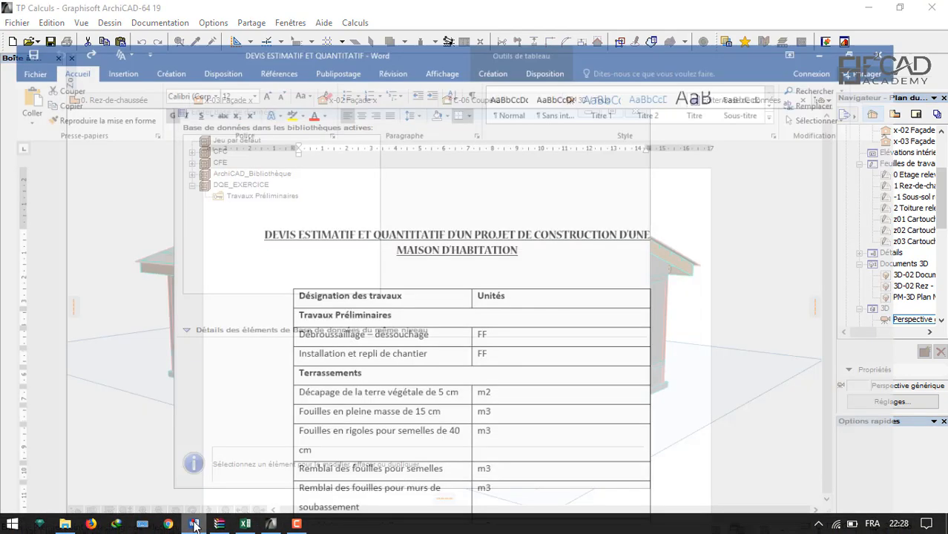
{"action": "scroll", "coordinate": [371, 250], "scroll_direction": "down", "scroll_amount": 5}
{"action": "scroll", "coordinate": [371, 250], "scroll_direction": "up", "scroll_amount": 4}
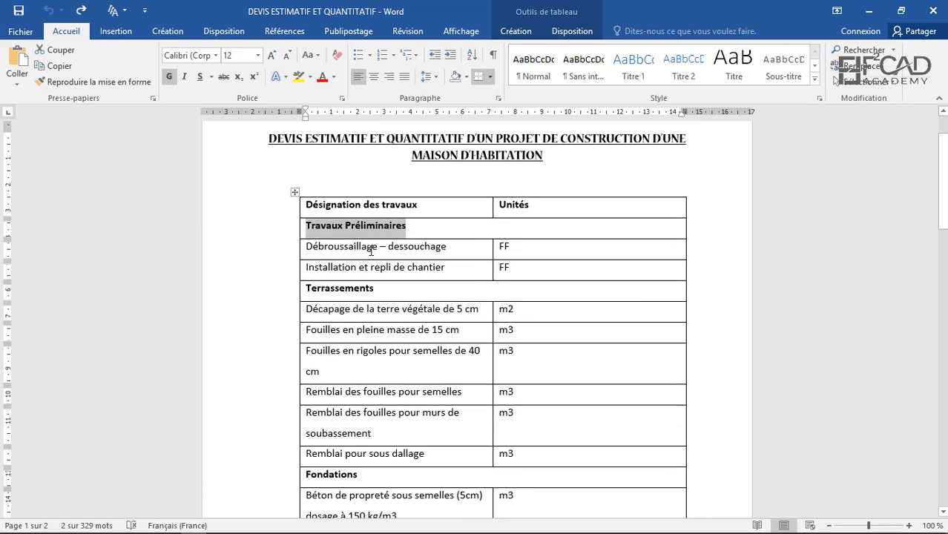
{"action": "double_click", "coordinate": [374, 288]}
{"action": "key", "text": "ctrl+c"}
{"action": "right_click", "coordinate": [342, 288]}
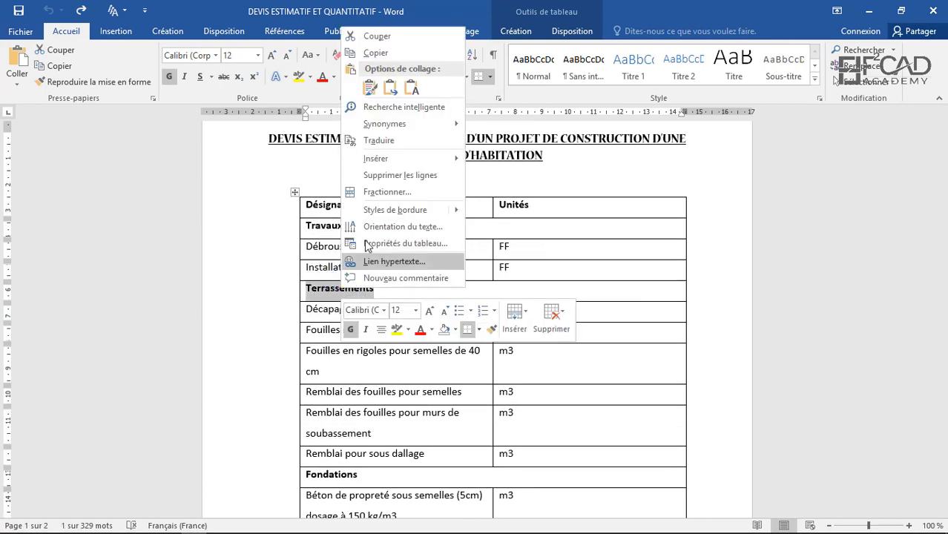
{"action": "left_click", "coordinate": [375, 52]}
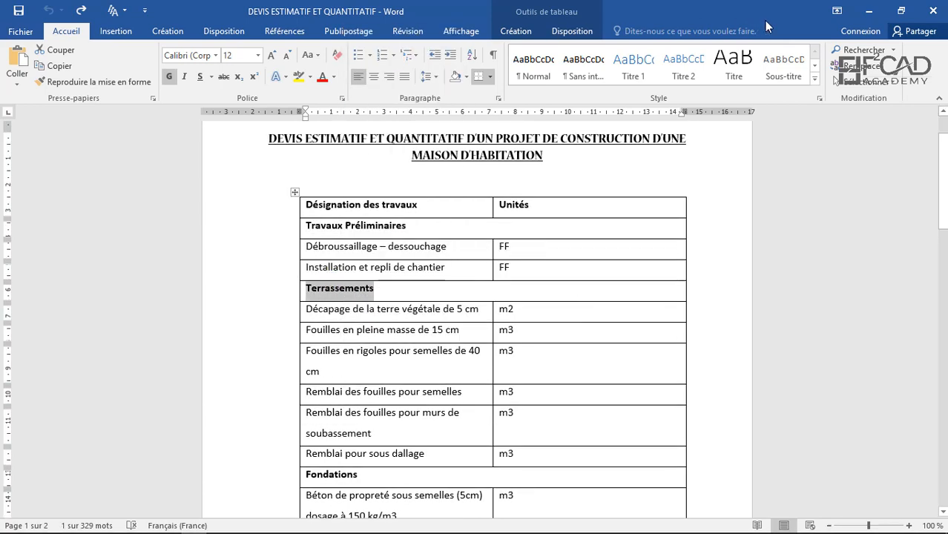
Step: Switch to ArchiCAD and add a second key to DQE_EXERCICE, named Terrassements
{"action": "left_click", "coordinate": [866, 11]}
{"action": "left_click", "coordinate": [261, 197]}
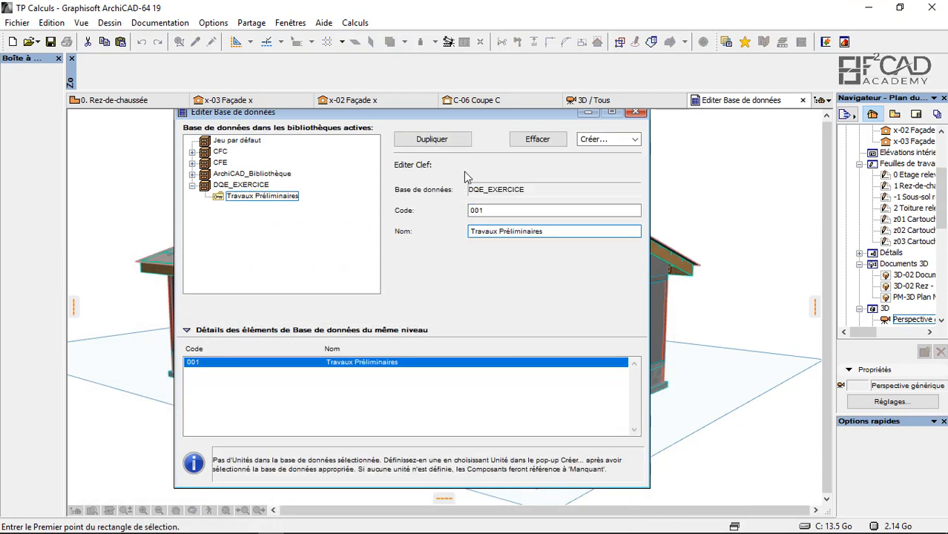
{"action": "left_click", "coordinate": [601, 139]}
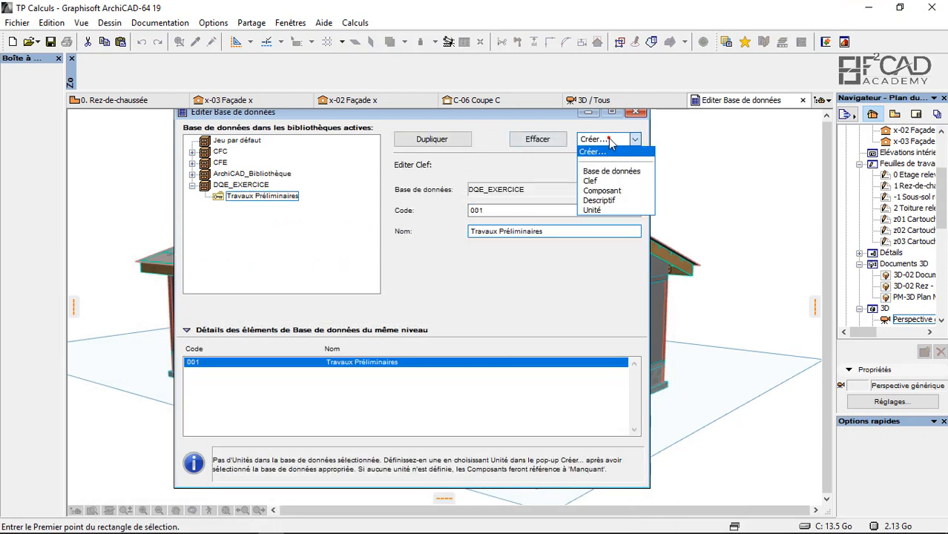
{"action": "left_click", "coordinate": [607, 180]}
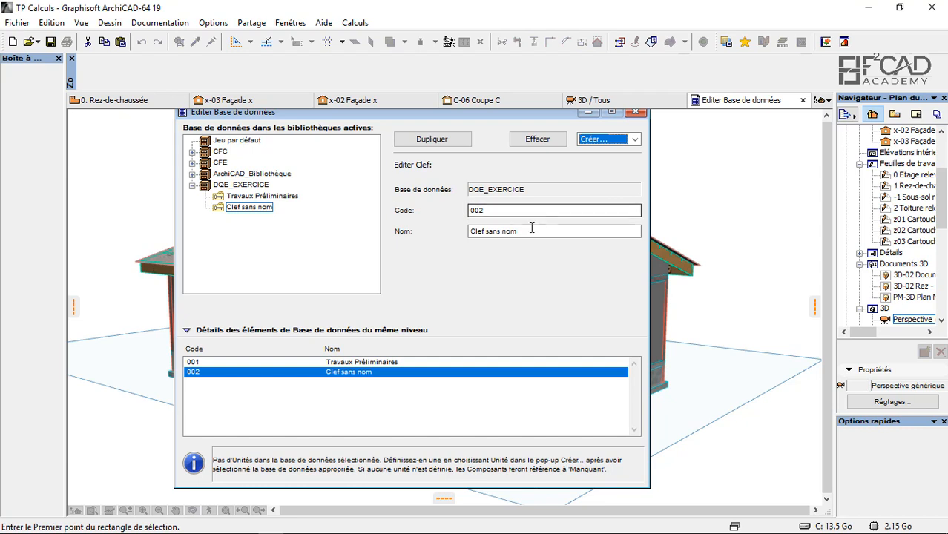
{"action": "left_click_drag", "start_coordinate": [530, 230], "coordinate": [424, 233]}
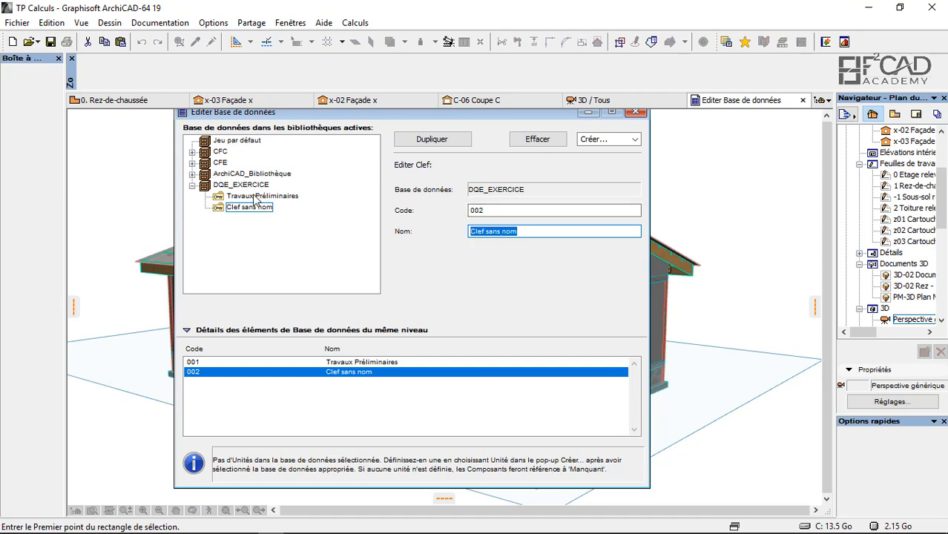
{"action": "right_click", "coordinate": [491, 229]}
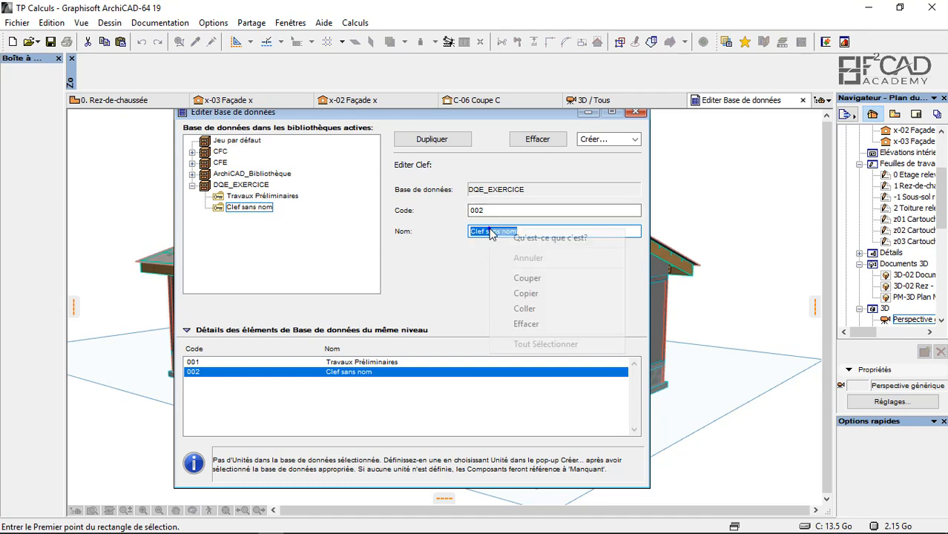
{"action": "left_click", "coordinate": [525, 308]}
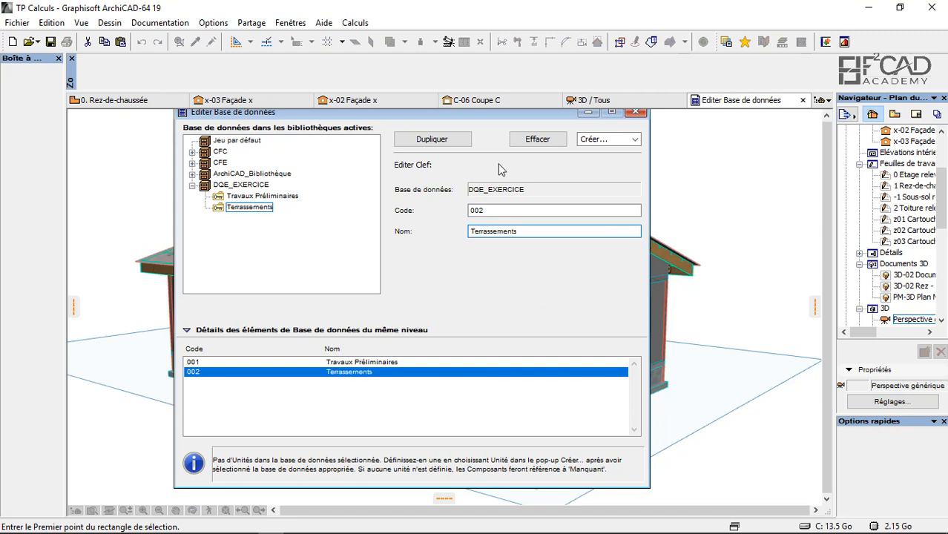
Step: Add a third key to DQE_EXERCICE, and copy the heading Fondations from the Word estimate
{"action": "left_click", "coordinate": [598, 141]}
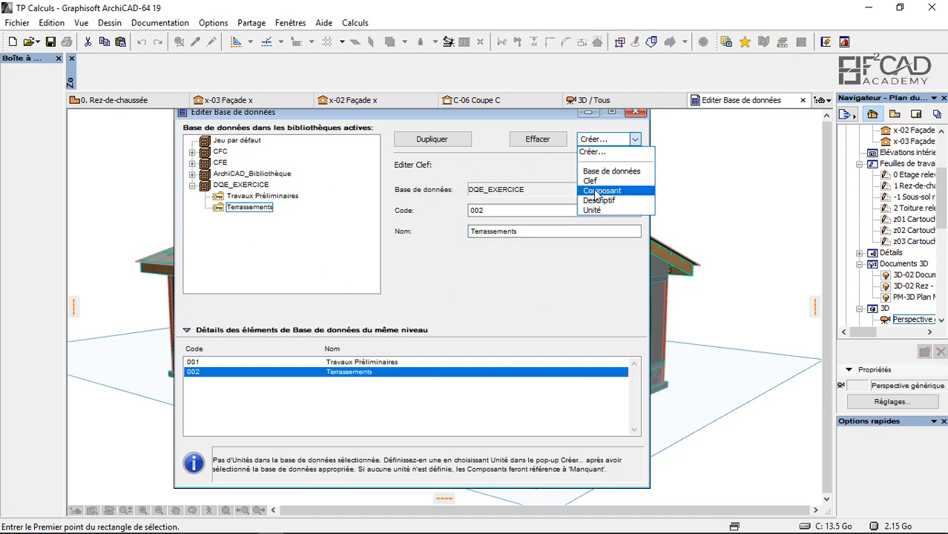
{"action": "left_click", "coordinate": [595, 181]}
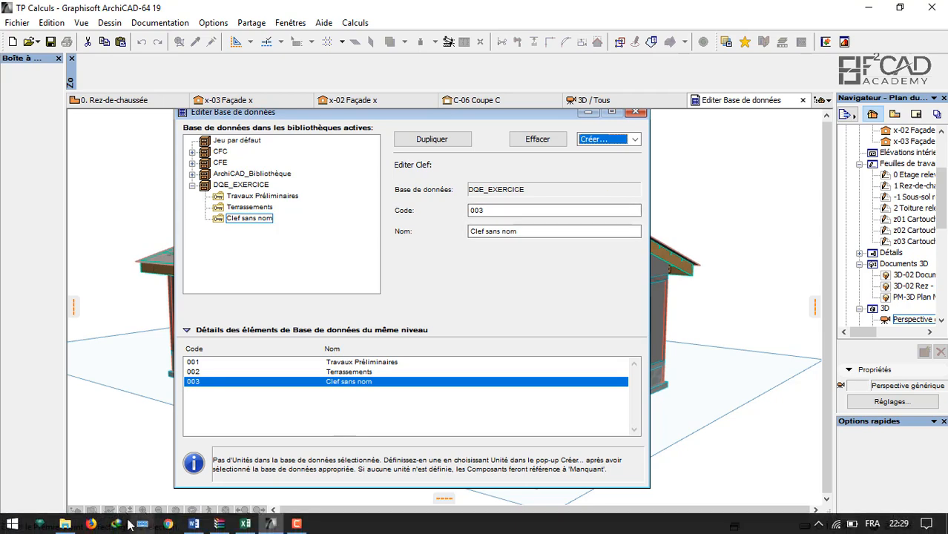
{"action": "left_click", "coordinate": [193, 524]}
{"action": "scroll", "coordinate": [371, 345], "scroll_direction": "down", "scroll_amount": 4}
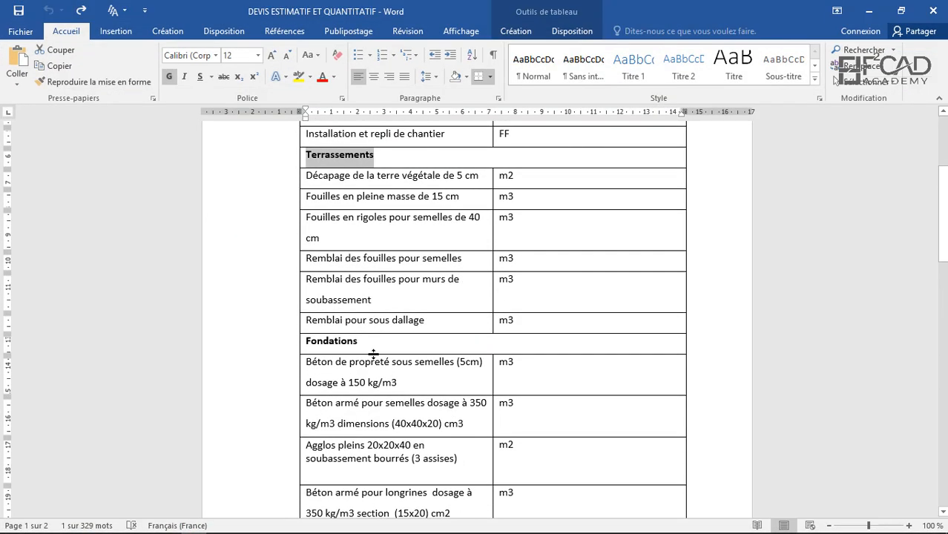
{"action": "left_click_drag", "start_coordinate": [365, 344], "coordinate": [304, 342]}
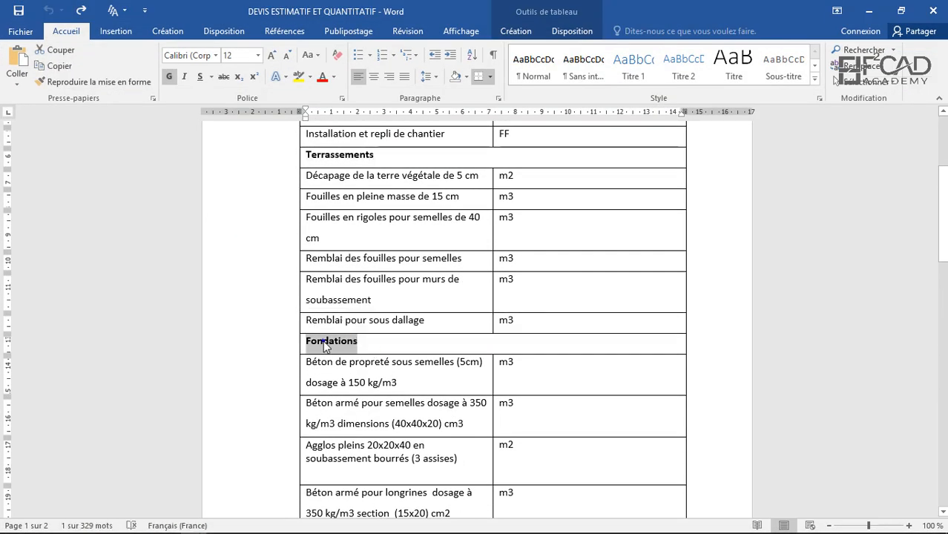
{"action": "right_click", "coordinate": [327, 342]}
{"action": "left_click", "coordinate": [359, 106]}
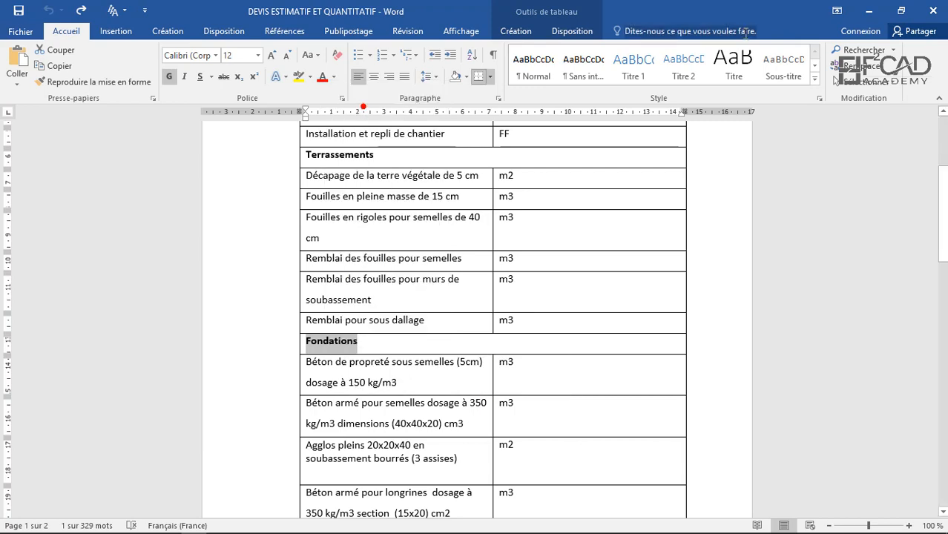
Step: Switch back to ArchiCAD and rename the unnamed third key as Fondations
{"action": "left_click", "coordinate": [868, 10]}
{"action": "left_click", "coordinate": [362, 267]}
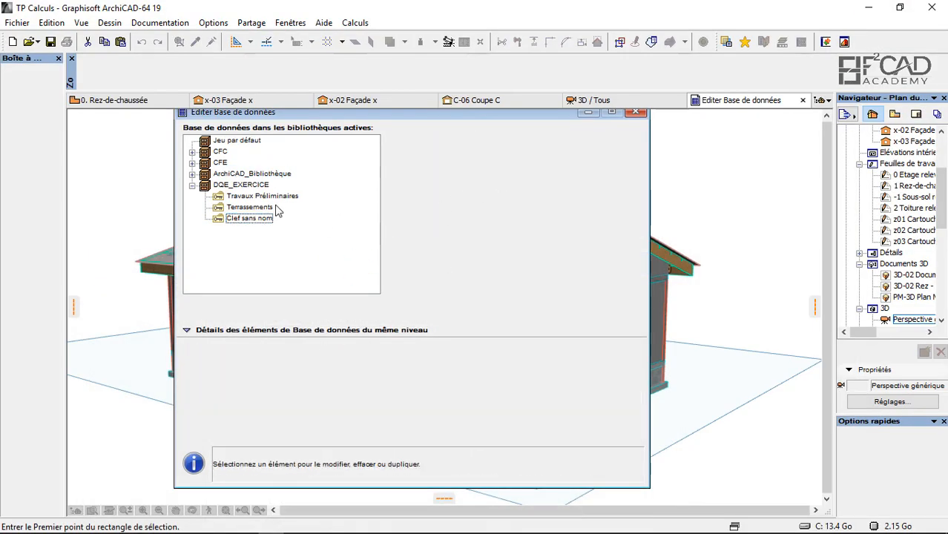
{"action": "left_click", "coordinate": [249, 219]}
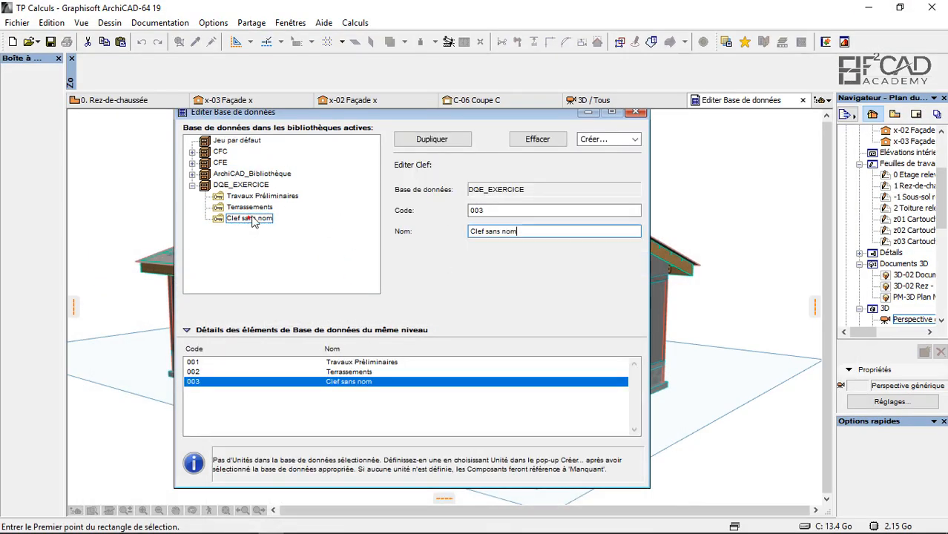
{"action": "double_click", "coordinate": [554, 231]}
{"action": "right_click", "coordinate": [483, 238]}
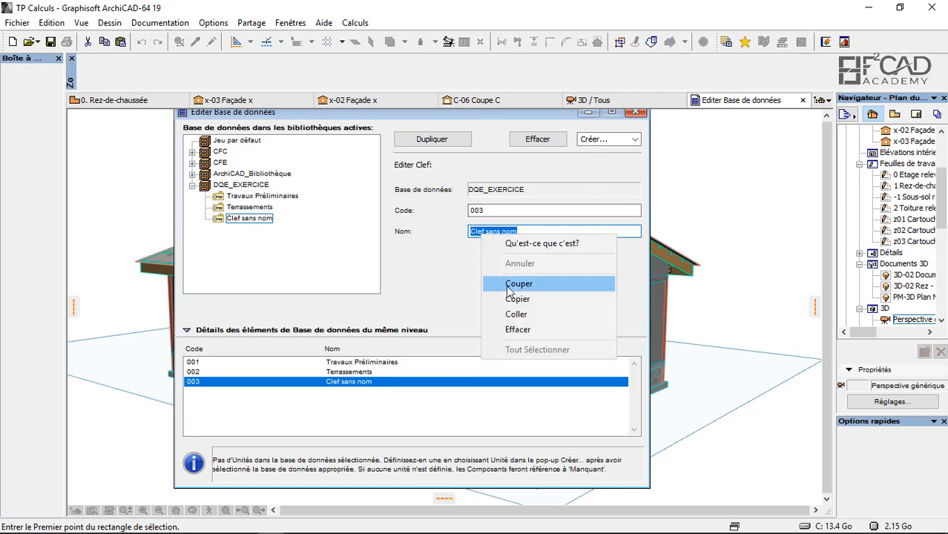
{"action": "left_click", "coordinate": [516, 314]}
Step: Switch to the Word estimate and copy the heading Maçonnerie – Elévation
{"action": "mouse_move", "coordinate": [238, 529]}
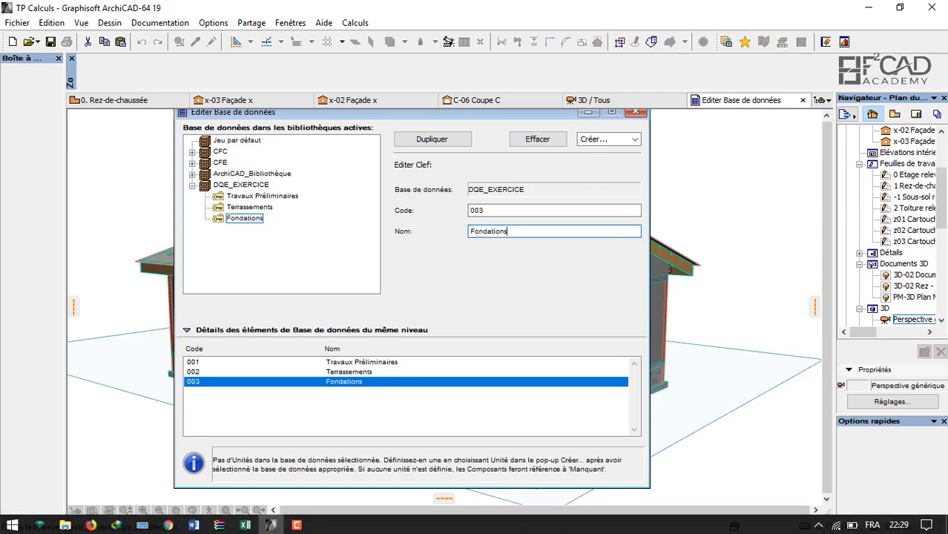
{"action": "scroll", "coordinate": [342, 373], "scroll_direction": "down", "scroll_amount": 8}
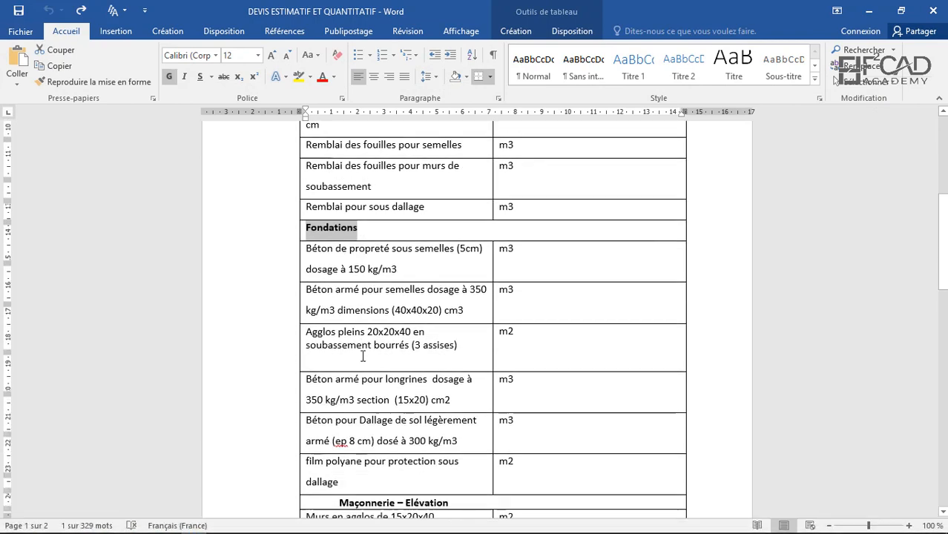
{"action": "left_click_drag", "start_coordinate": [456, 317], "coordinate": [339, 316]}
{"action": "right_click", "coordinate": [359, 314]}
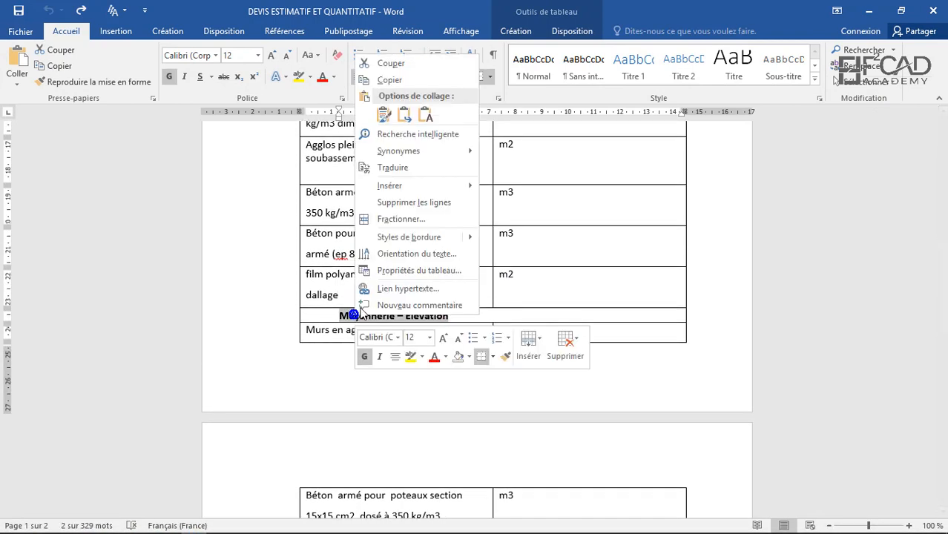
{"action": "left_click", "coordinate": [389, 79]}
Step: Switch to ArchiCAD and add a fourth key to DQE_EXERCICE, named Maçonnerie – Elévation
{"action": "left_click", "coordinate": [869, 10]}
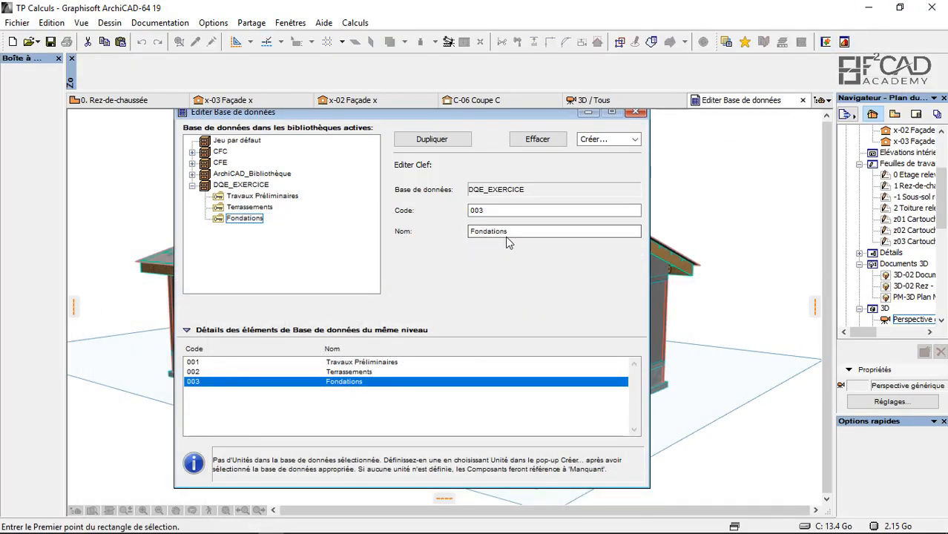
{"action": "left_click", "coordinate": [620, 138]}
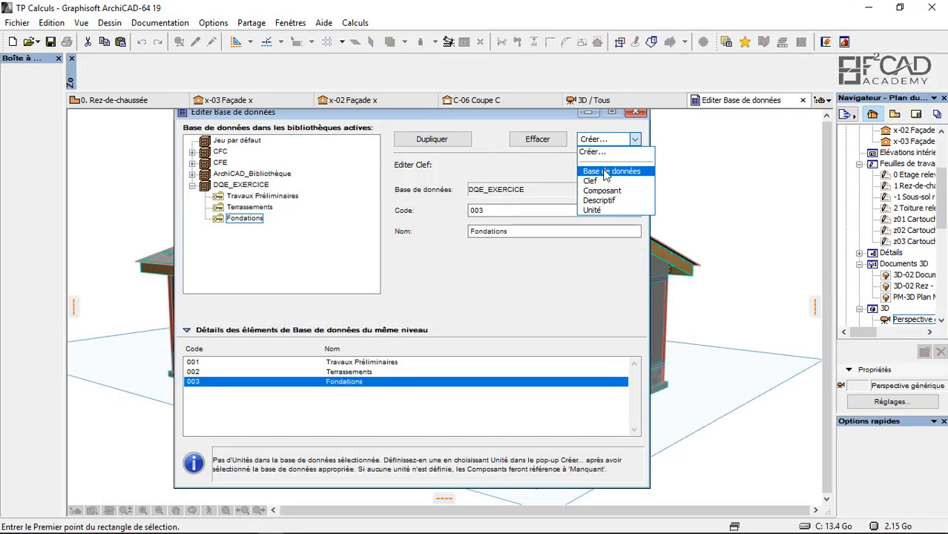
{"action": "left_click", "coordinate": [605, 181]}
{"action": "left_click", "coordinate": [543, 231]}
{"action": "left_click_drag", "start_coordinate": [543, 231], "coordinate": [442, 235]}
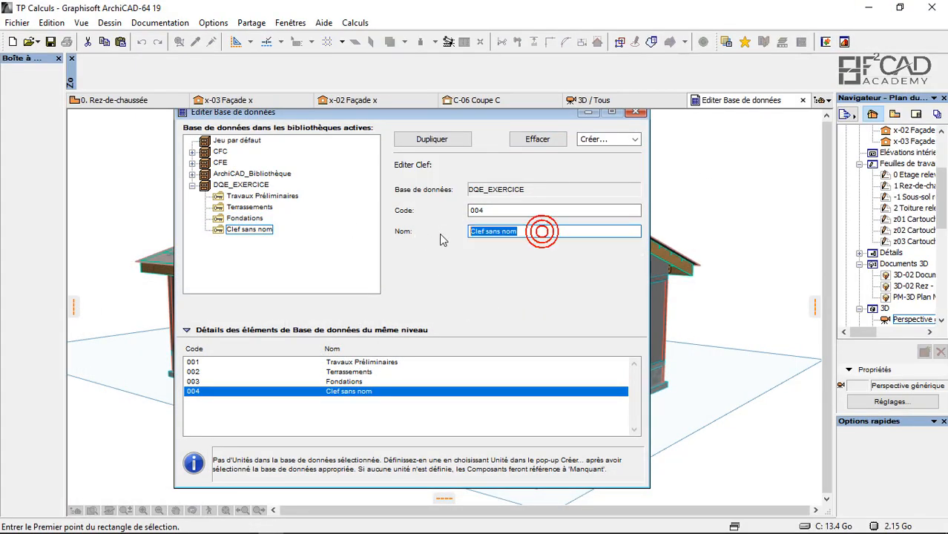
{"action": "right_click", "coordinate": [496, 230]}
{"action": "left_click", "coordinate": [544, 307]}
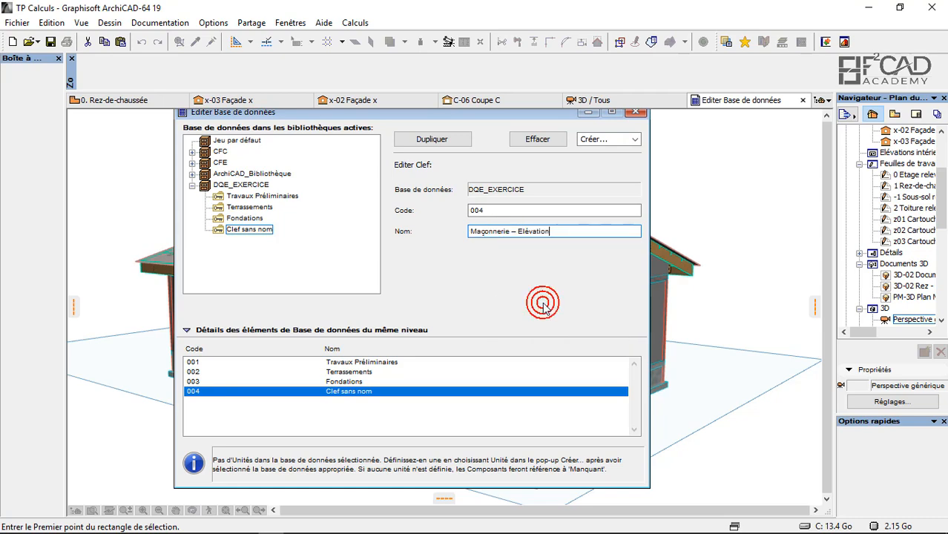
Step: Switch to the Word estimate and copy the heading Charpente – Couverture – Plafonnage
{"action": "mouse_move", "coordinate": [229, 528]}
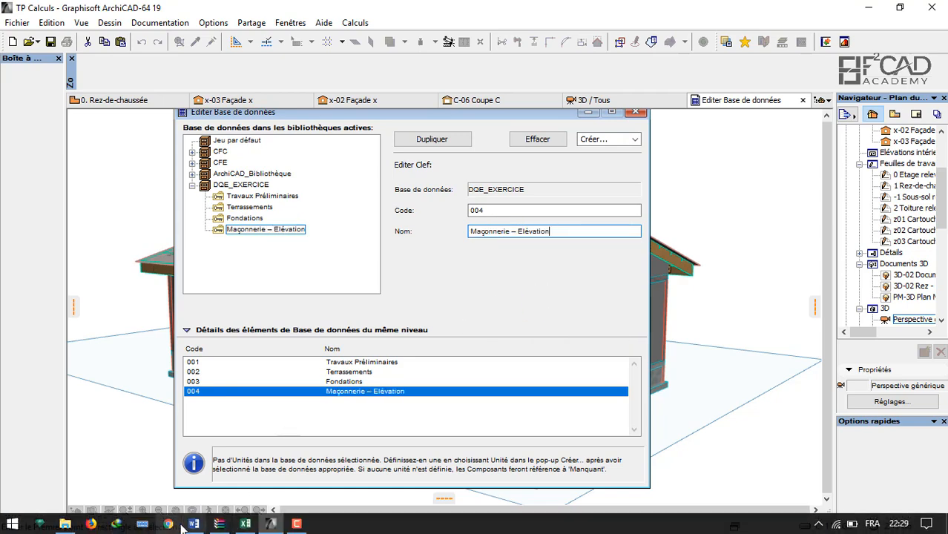
{"action": "left_click", "coordinate": [193, 524]}
{"action": "scroll", "coordinate": [425, 356], "scroll_direction": "down", "scroll_amount": 4}
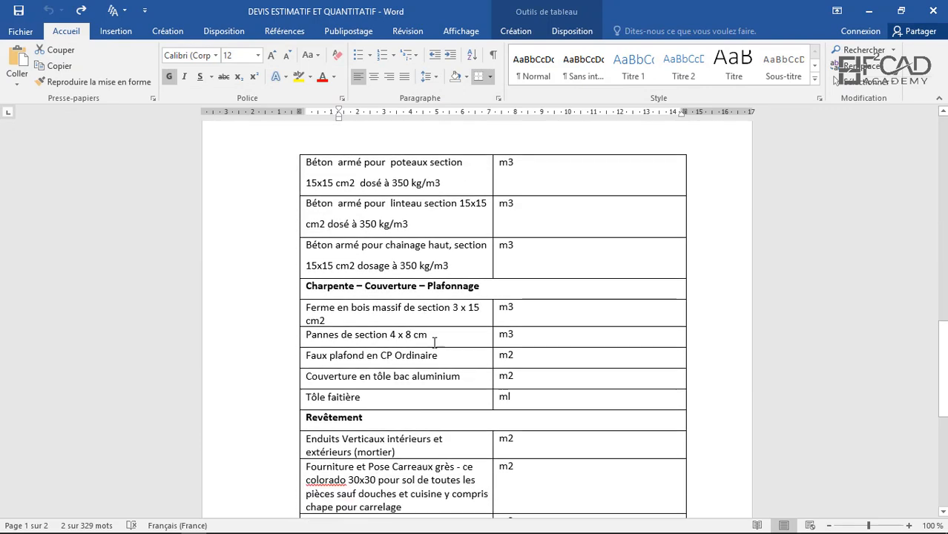
{"action": "left_click_drag", "start_coordinate": [481, 285], "coordinate": [324, 287]}
{"action": "right_click", "coordinate": [327, 287]}
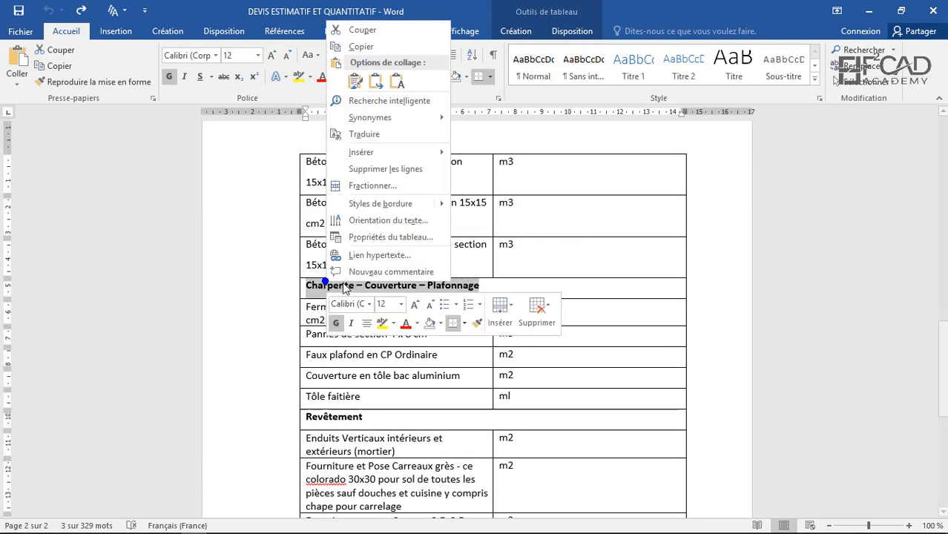
{"action": "left_click", "coordinate": [366, 48]}
Step: Switch to ArchiCAD and add a fifth key to DQE_EXERCICE, named Charpente – Couverture – Plafonnage
{"action": "left_click", "coordinate": [868, 10]}
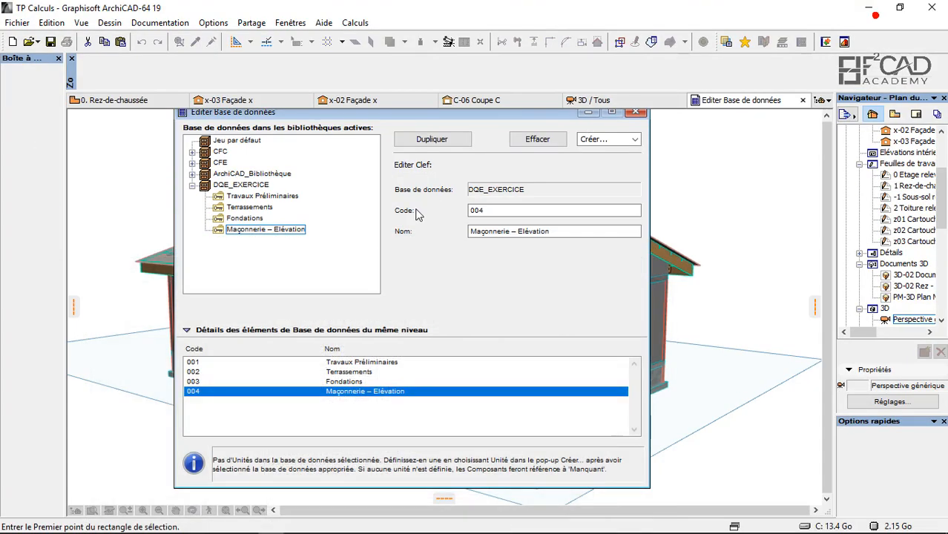
{"action": "left_click", "coordinate": [608, 140]}
{"action": "left_click", "coordinate": [607, 180]}
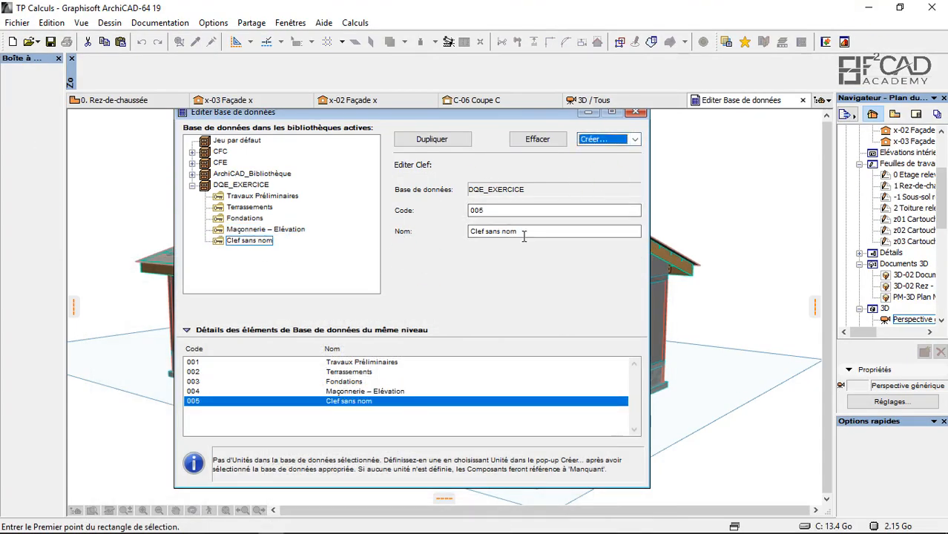
{"action": "left_click_drag", "start_coordinate": [524, 236], "coordinate": [417, 237]}
{"action": "right_click", "coordinate": [497, 235]}
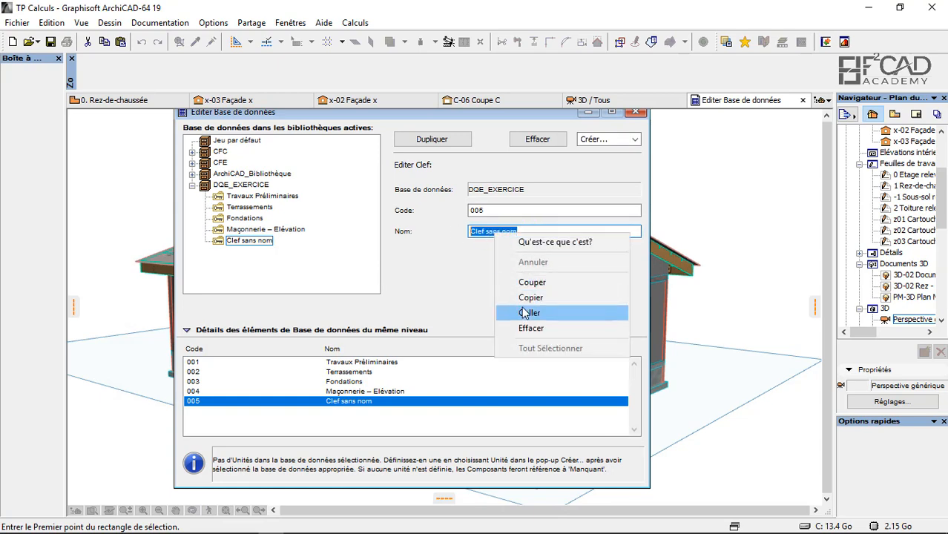
{"action": "left_click", "coordinate": [528, 314]}
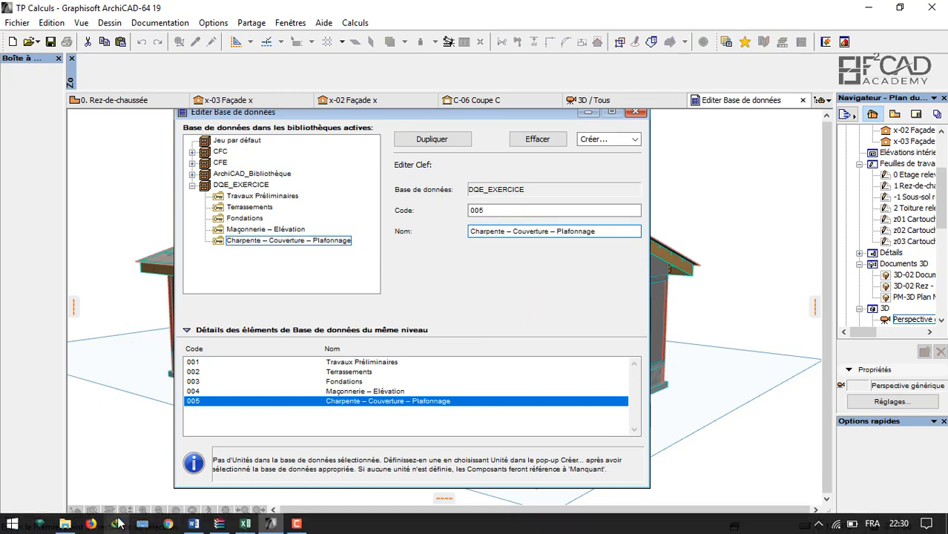
Step: Switch to the Word estimate and copy the heading Revêtement
{"action": "left_click", "coordinate": [194, 524]}
{"action": "scroll", "coordinate": [349, 385], "scroll_direction": "down", "scroll_amount": 6}
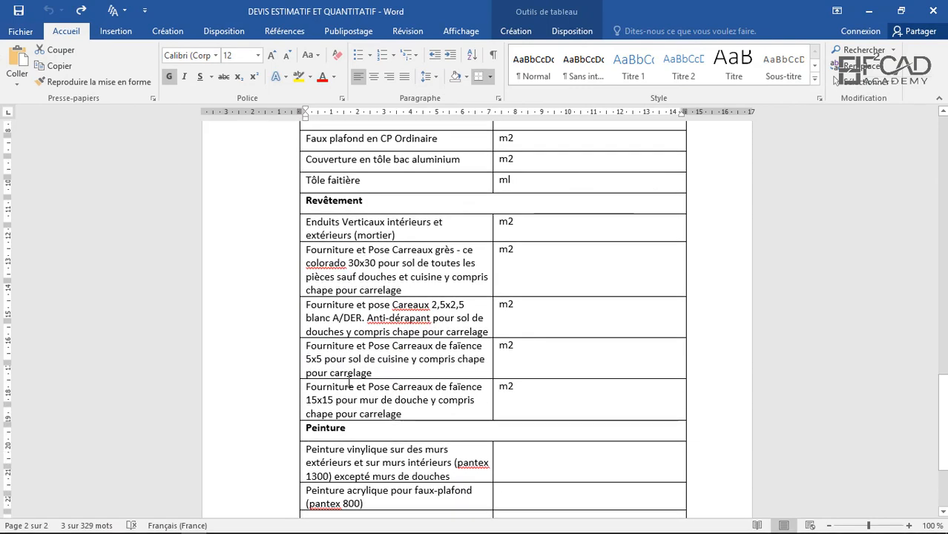
{"action": "left_click_drag", "start_coordinate": [363, 185], "coordinate": [291, 182]}
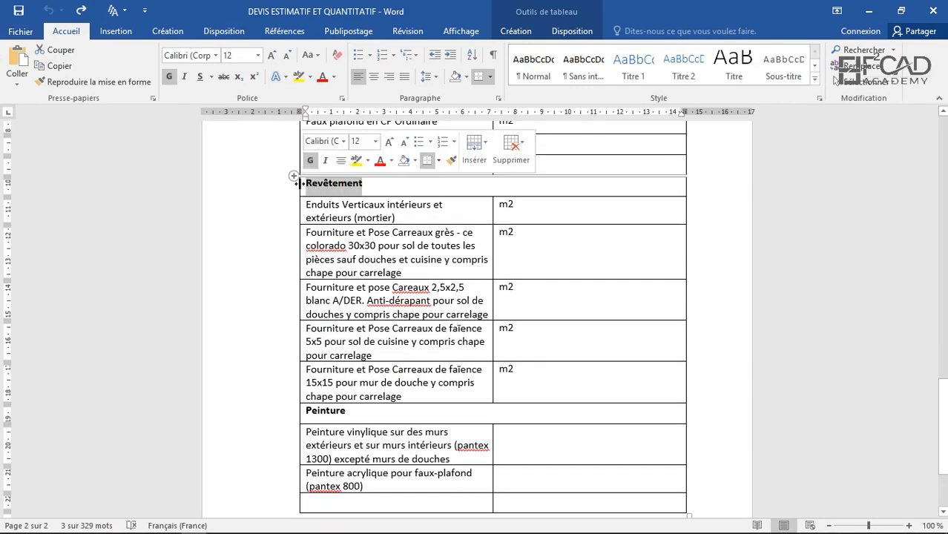
{"action": "right_click", "coordinate": [319, 185]}
{"action": "left_click", "coordinate": [351, 210]}
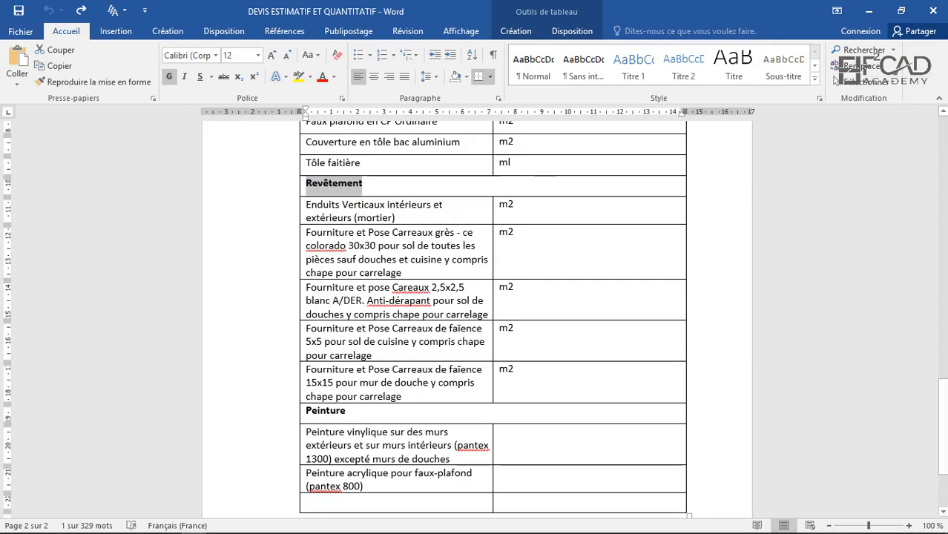
Step: Switch to ArchiCAD and add a sixth key to DQE_EXERCICE, named Revêtement
{"action": "left_click", "coordinate": [271, 524]}
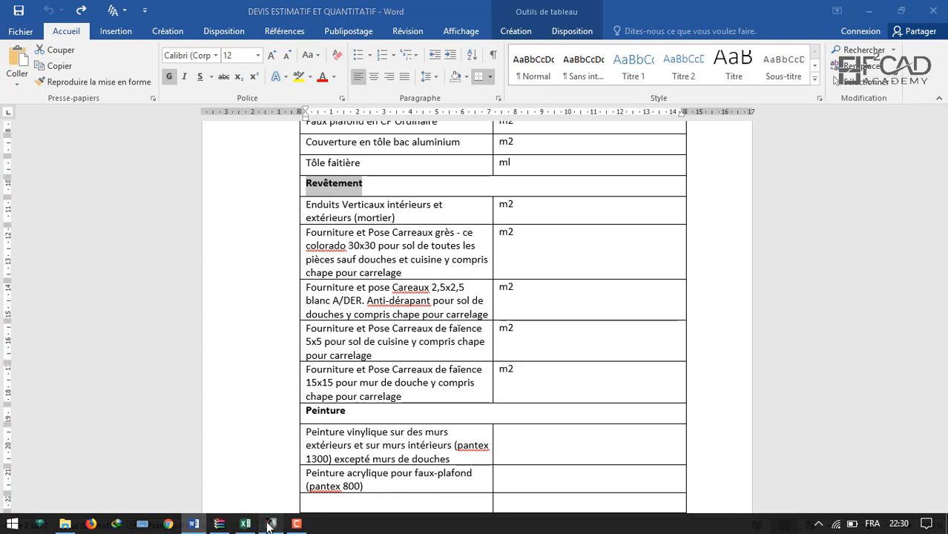
{"action": "left_click", "coordinate": [601, 140]}
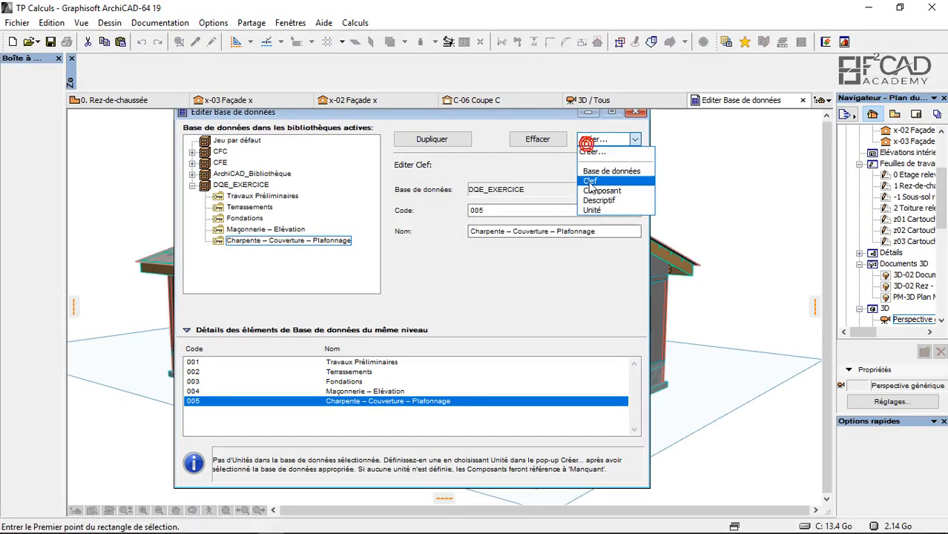
{"action": "left_click", "coordinate": [591, 186]}
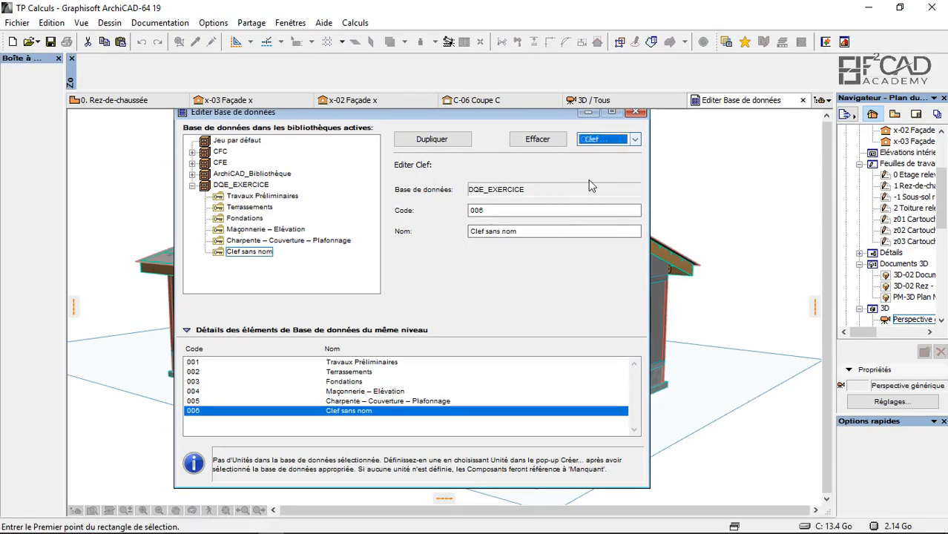
{"action": "left_click", "coordinate": [556, 228]}
{"action": "right_click", "coordinate": [479, 233]}
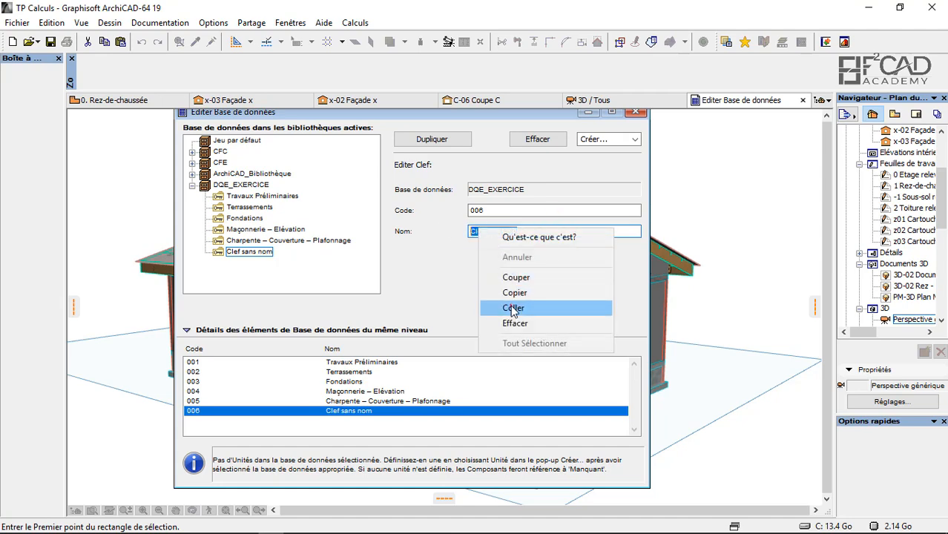
{"action": "left_click", "coordinate": [513, 311]}
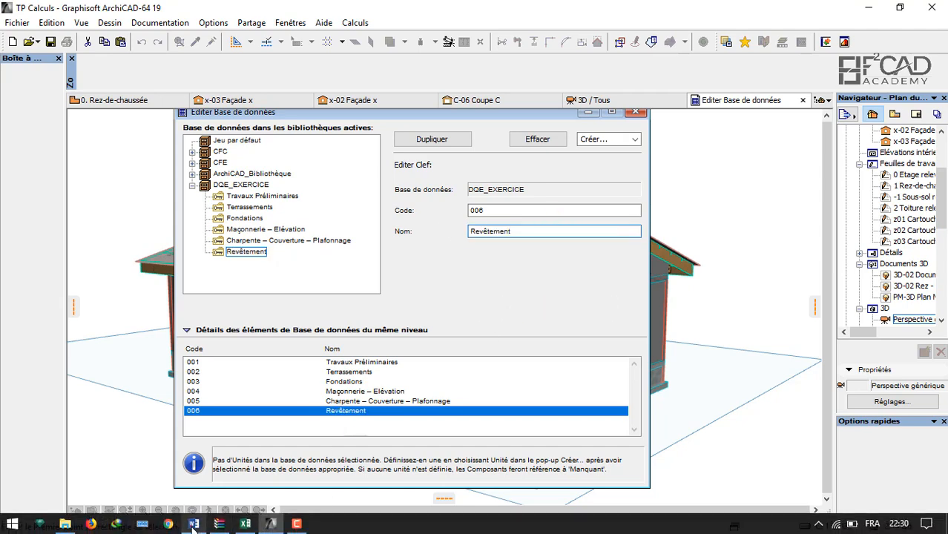
Step: Switch to the Word estimate and copy the heading Peinture
{"action": "left_click", "coordinate": [213, 524]}
{"action": "scroll", "coordinate": [355, 371], "scroll_direction": "down", "scroll_amount": 1}
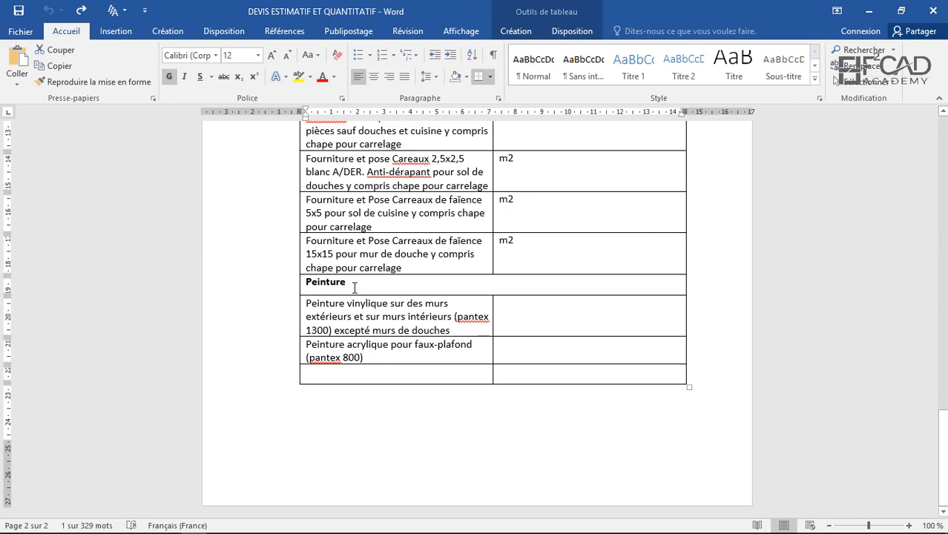
{"action": "double_click", "coordinate": [314, 289]}
{"action": "right_click", "coordinate": [316, 290]}
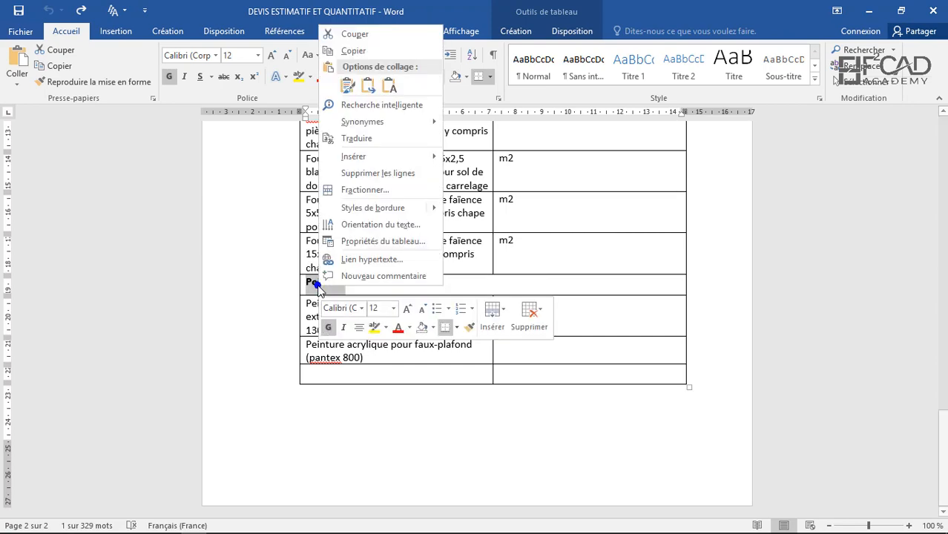
{"action": "left_click", "coordinate": [380, 53]}
Step: Switch to ArchiCAD and add a seventh key to DQE_EXERCICE, named Peinture
{"action": "left_click", "coordinate": [868, 11]}
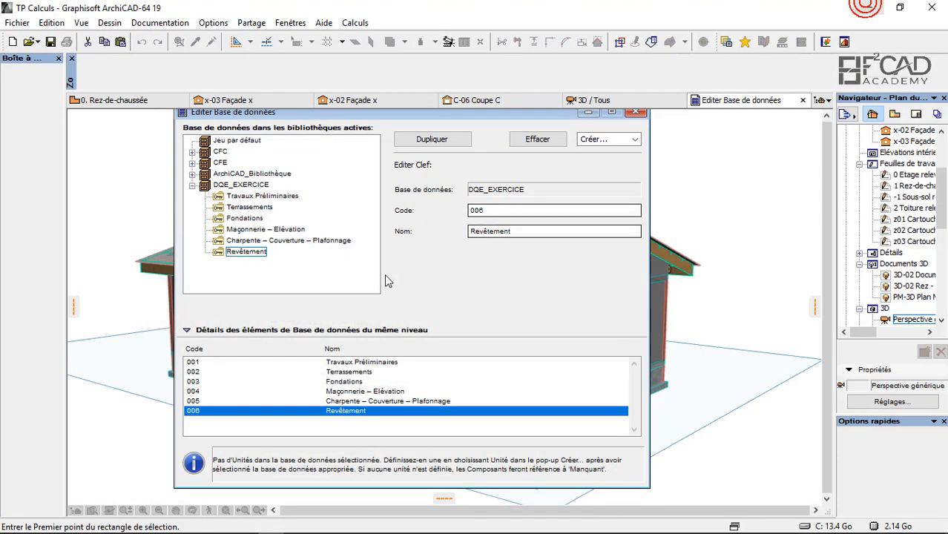
{"action": "left_click", "coordinate": [609, 138]}
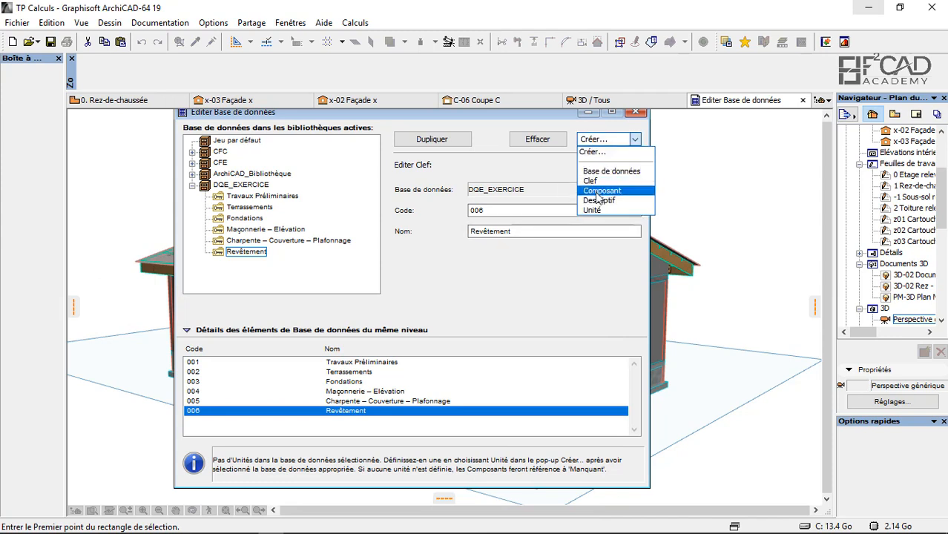
{"action": "left_click", "coordinate": [590, 181]}
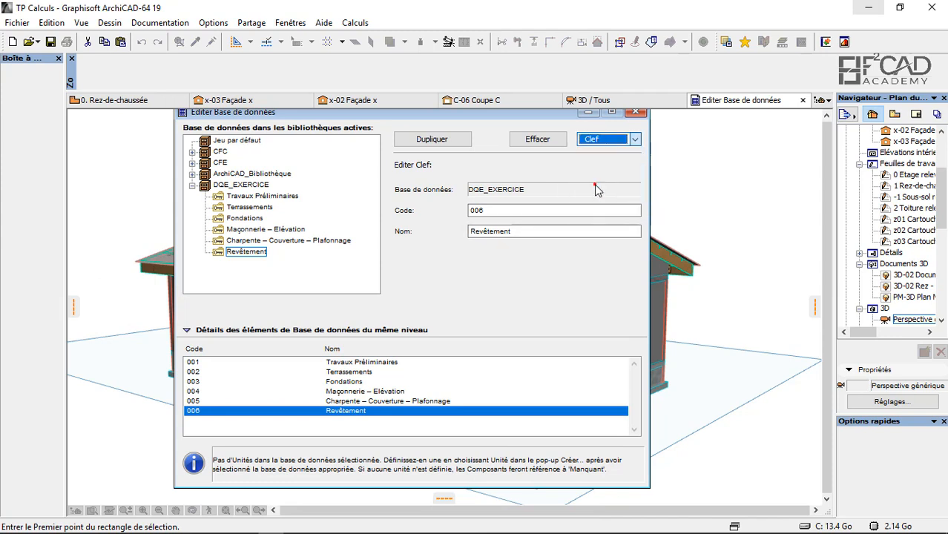
{"action": "right_click", "coordinate": [504, 235]}
{"action": "left_click", "coordinate": [553, 309]}
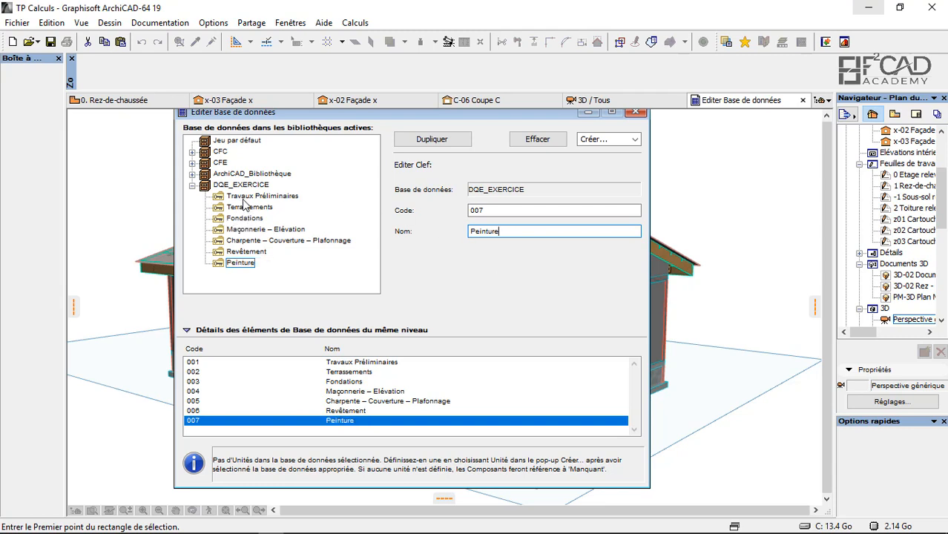
Step: Review the codes and names of the keys in DQE_EXERCICE, from Travaux Préliminaires through Peinture
{"action": "left_click", "coordinate": [245, 197]}
{"action": "left_click", "coordinate": [247, 208]}
{"action": "left_click", "coordinate": [245, 219]}
{"action": "left_click", "coordinate": [245, 239]}
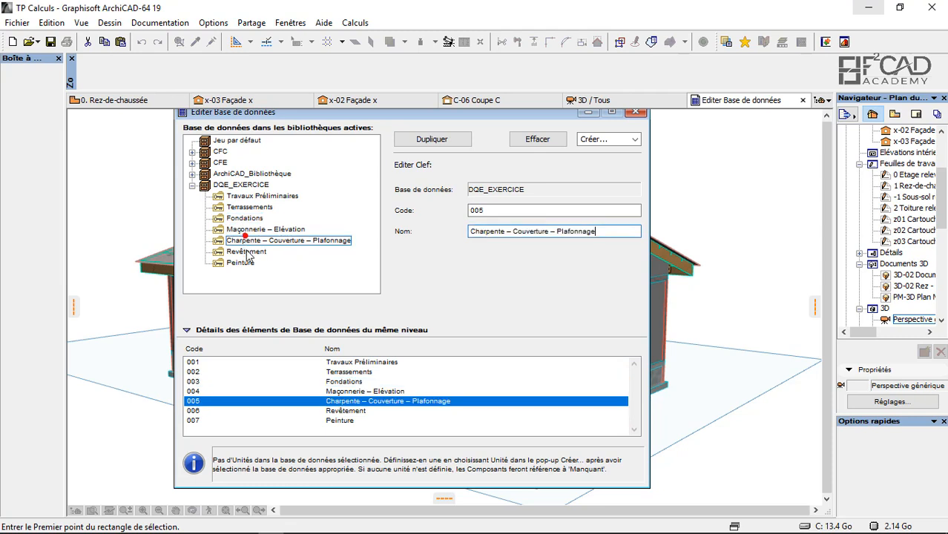
{"action": "left_click", "coordinate": [246, 252]}
{"action": "left_click", "coordinate": [240, 263]}
{"action": "left_click", "coordinate": [241, 185]}
{"action": "left_click", "coordinate": [245, 196]}
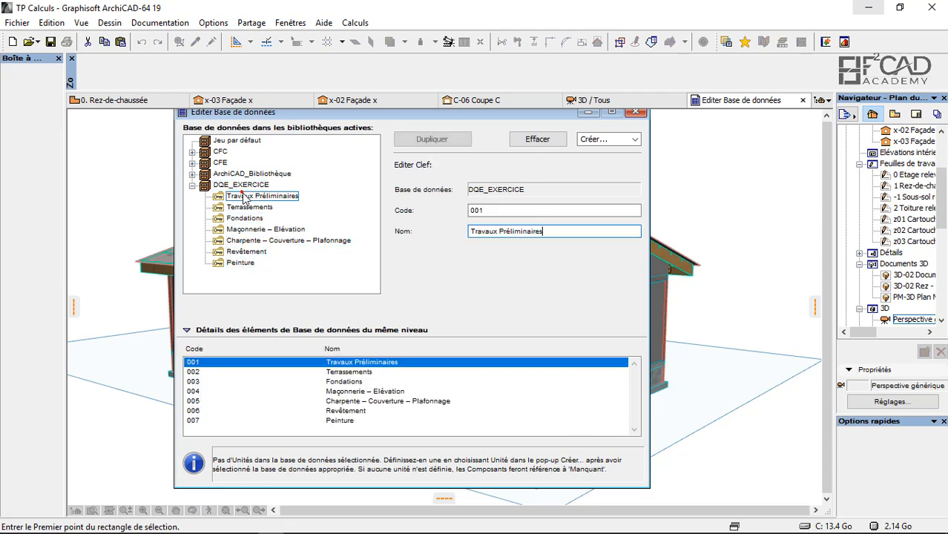
{"action": "left_click", "coordinate": [247, 218]}
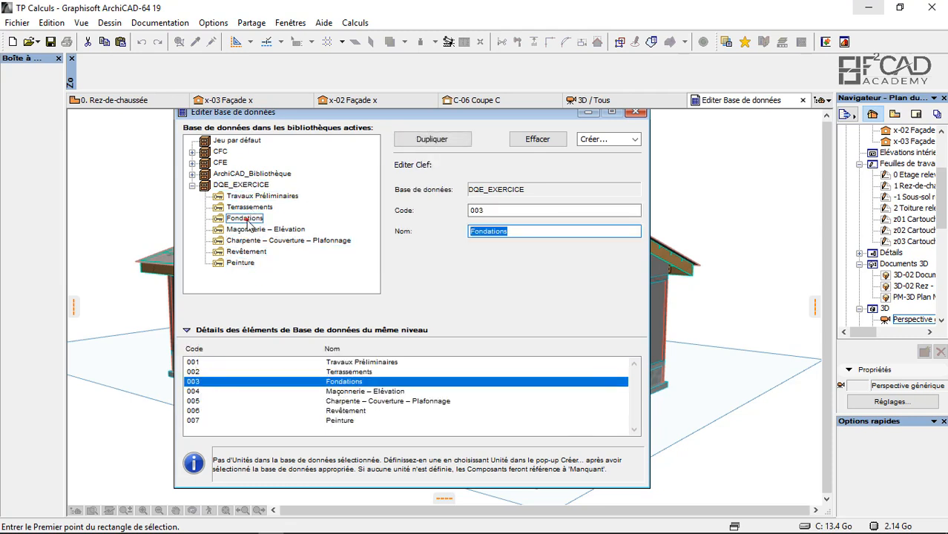
{"action": "left_click", "coordinate": [247, 230]}
{"action": "left_click", "coordinate": [248, 240]}
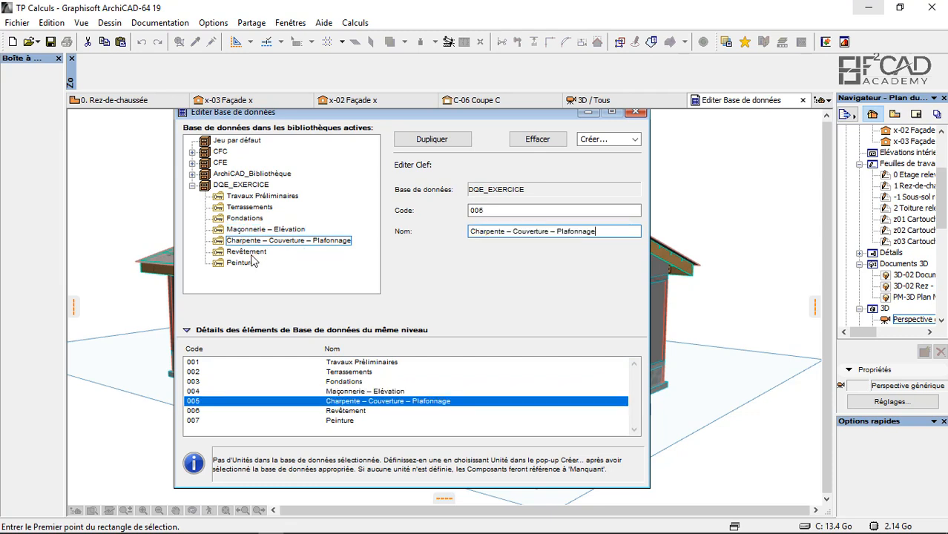
{"action": "left_click", "coordinate": [252, 253]}
{"action": "left_click", "coordinate": [245, 265]}
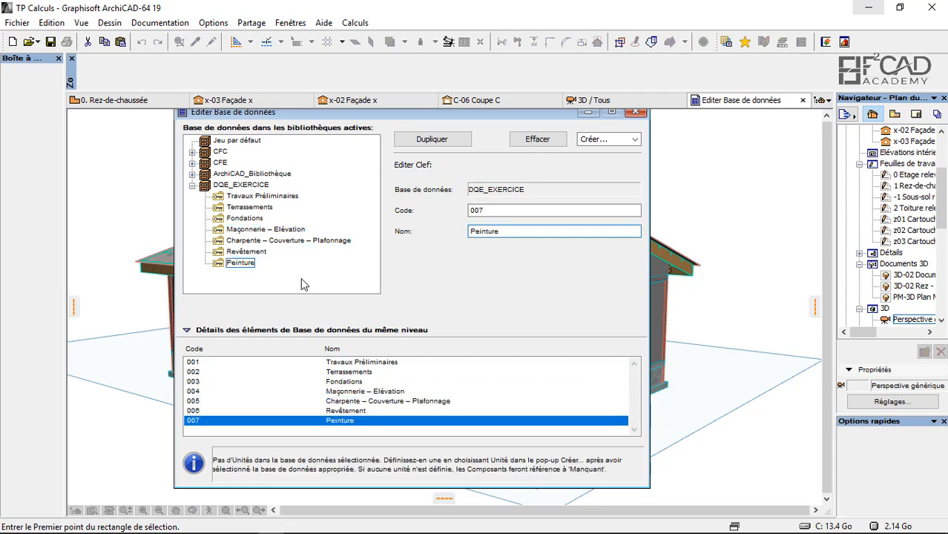
{"action": "left_click", "coordinate": [301, 279]}
{"action": "left_click", "coordinate": [256, 208]}
{"action": "left_click", "coordinate": [267, 196]}
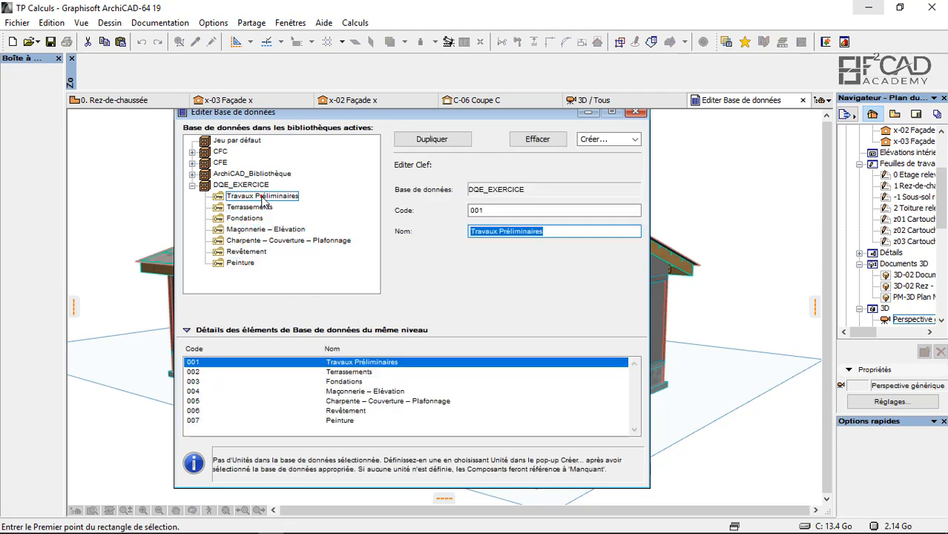
{"action": "left_click", "coordinate": [260, 241]}
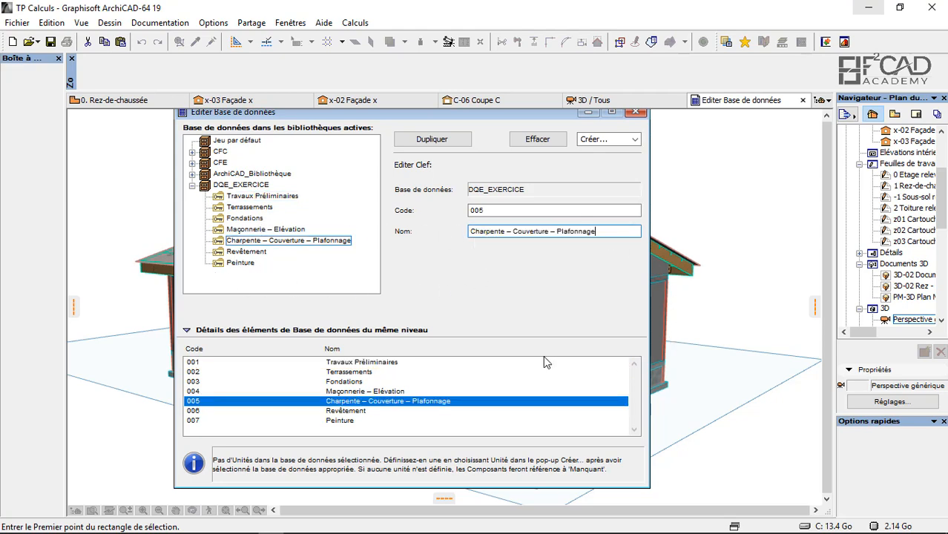
Step: Reposition the database editor so that it is fully visible, and select the key Travaux Préliminaires in DQE_EXERCICE
{"action": "left_click_drag", "start_coordinate": [392, 121], "coordinate": [712, 121]}
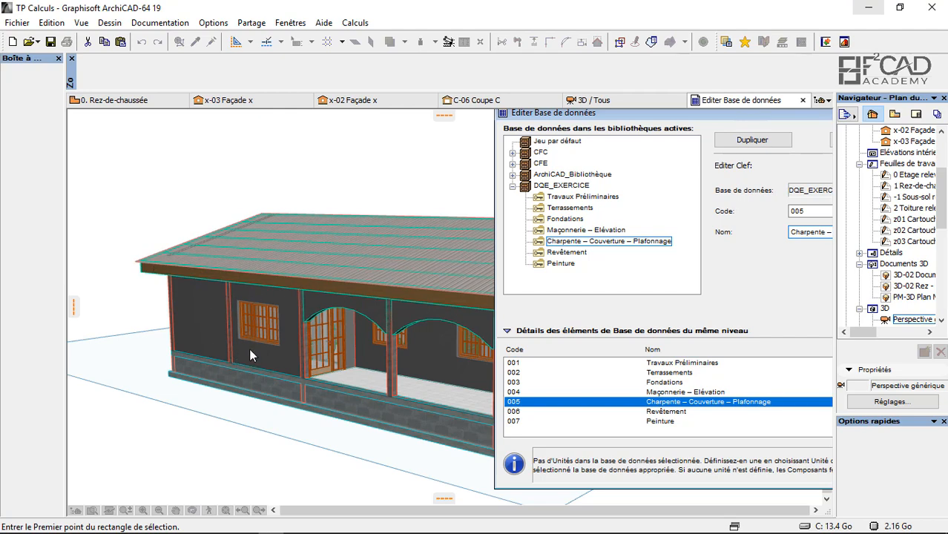
{"action": "left_click_drag", "start_coordinate": [612, 118], "coordinate": [348, 131]}
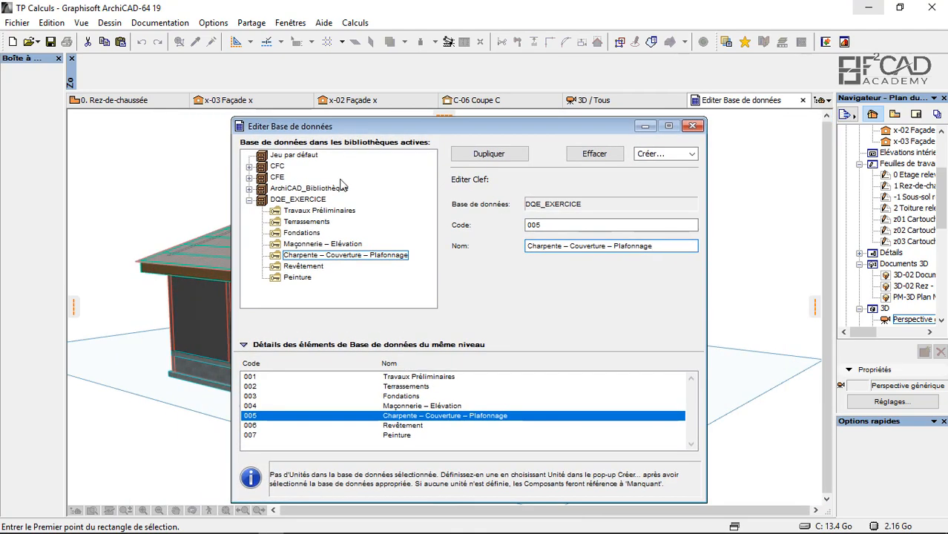
{"action": "left_click", "coordinate": [295, 279]}
{"action": "left_click", "coordinate": [295, 232]}
{"action": "left_click", "coordinate": [297, 200]}
{"action": "left_click", "coordinate": [300, 212]}
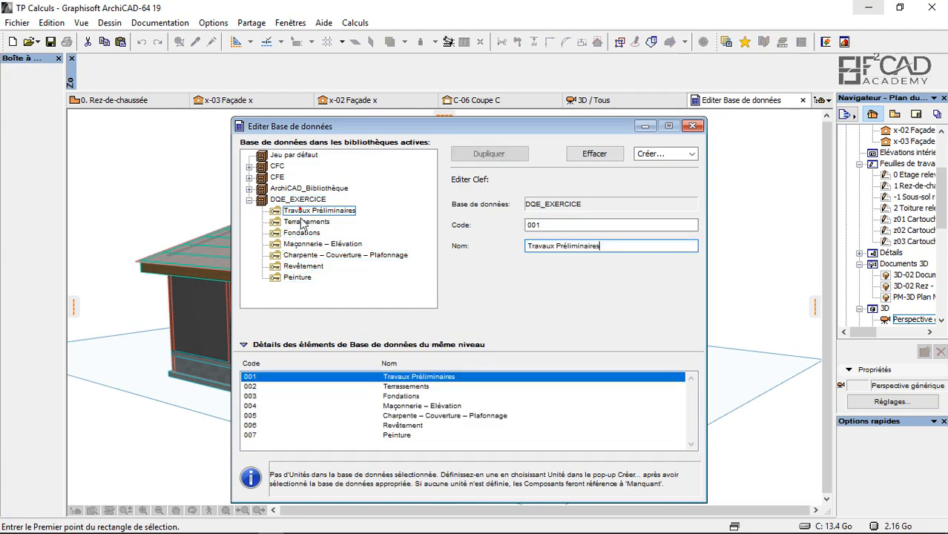
{"action": "left_click", "coordinate": [302, 222]}
{"action": "left_click", "coordinate": [307, 211]}
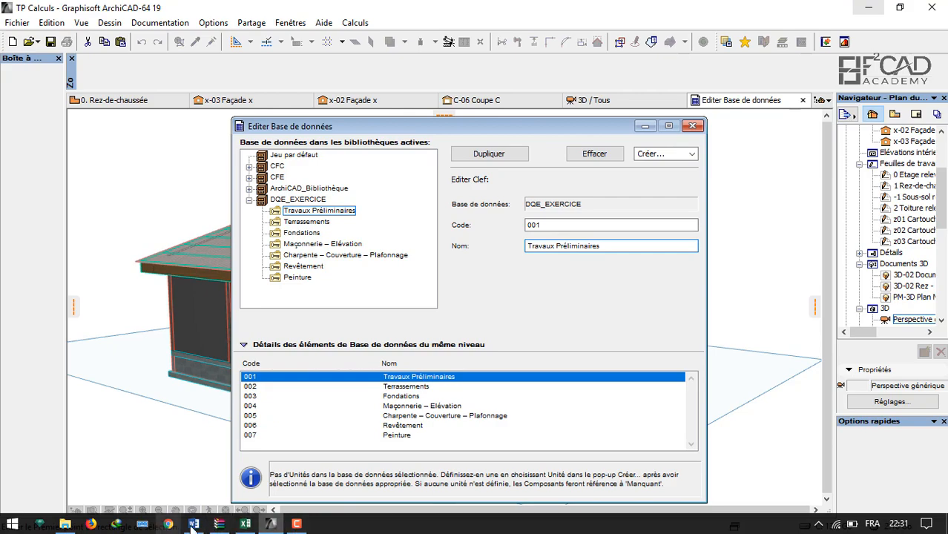
Step: Switch to the Word estimate and copy the item Débroussaillage – dessouchage under Travaux Préliminaires
{"action": "left_click", "coordinate": [194, 524]}
{"action": "scroll", "coordinate": [447, 234], "scroll_direction": "up", "scroll_amount": 20}
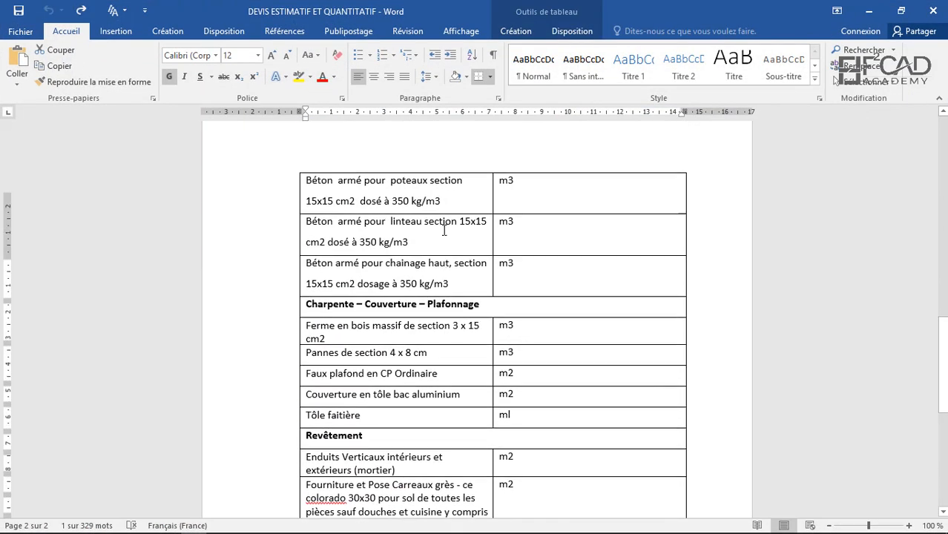
{"action": "scroll", "coordinate": [444, 227], "scroll_direction": "up", "scroll_amount": 1}
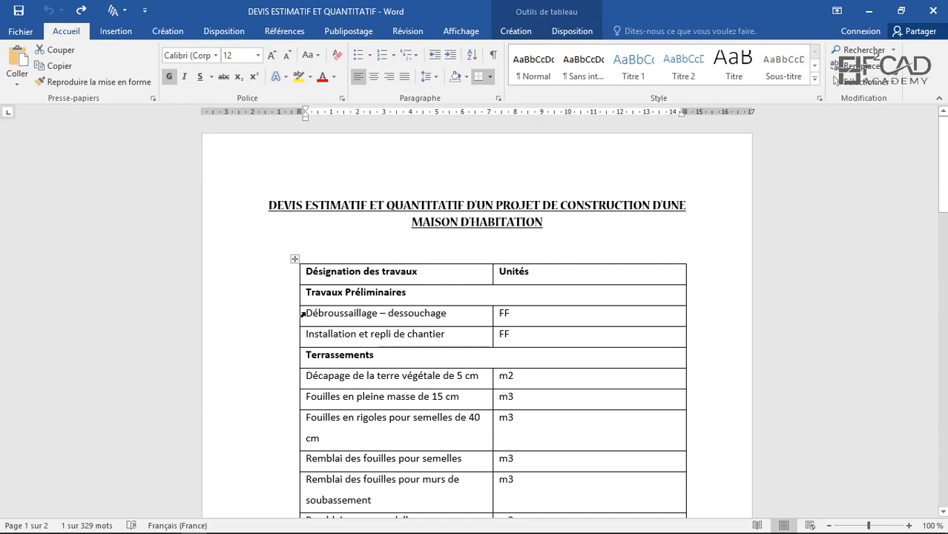
{"action": "left_click_drag", "start_coordinate": [309, 313], "coordinate": [461, 316]}
{"action": "key", "text": "ctrl+c"}
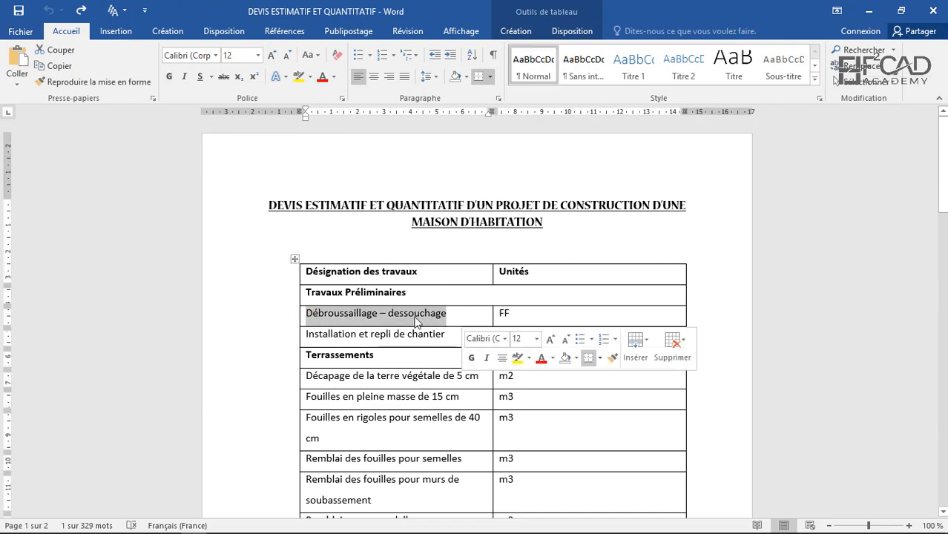
Step: Copy Débroussaillage – dessouchage from the estimate, switch to ArchiCAD, and add a component with that name under Travaux Préliminaires
{"action": "right_click", "coordinate": [408, 315]}
{"action": "left_click", "coordinate": [440, 83]}
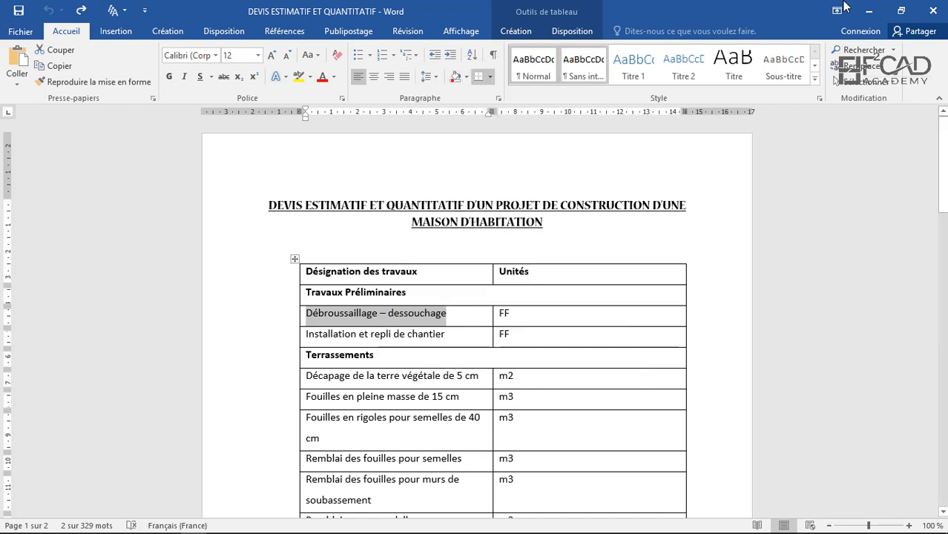
{"action": "left_click", "coordinate": [869, 10]}
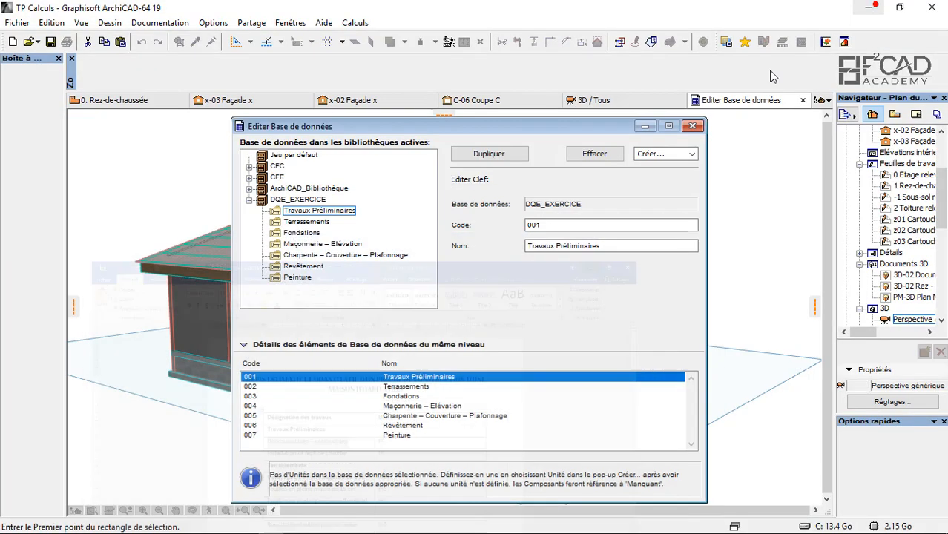
{"action": "left_click", "coordinate": [318, 213]}
{"action": "left_click", "coordinate": [666, 154]}
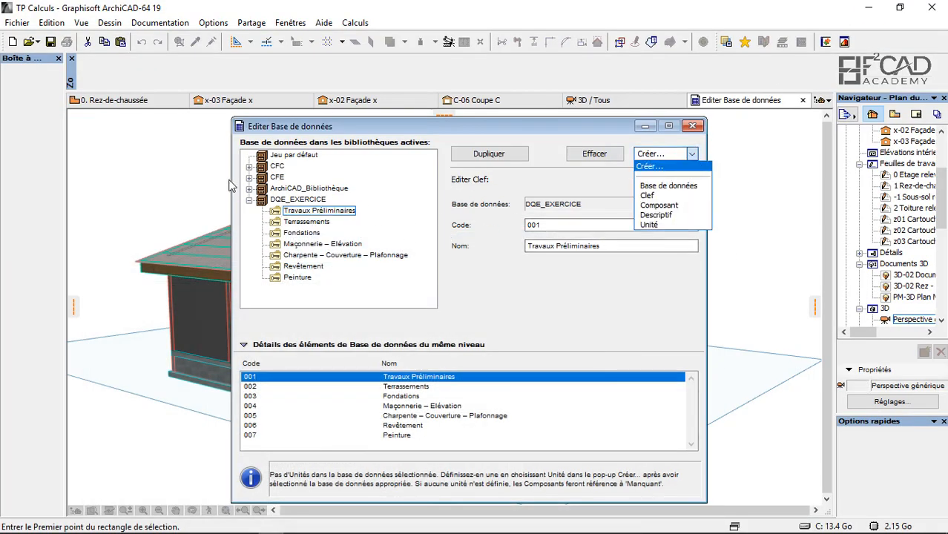
{"action": "left_click", "coordinate": [681, 204]}
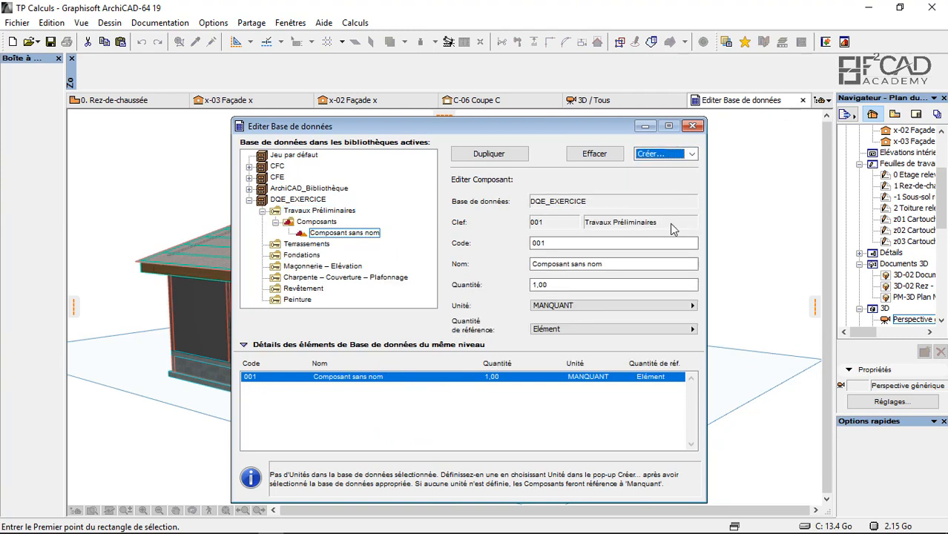
{"action": "triple_click", "coordinate": [605, 262]}
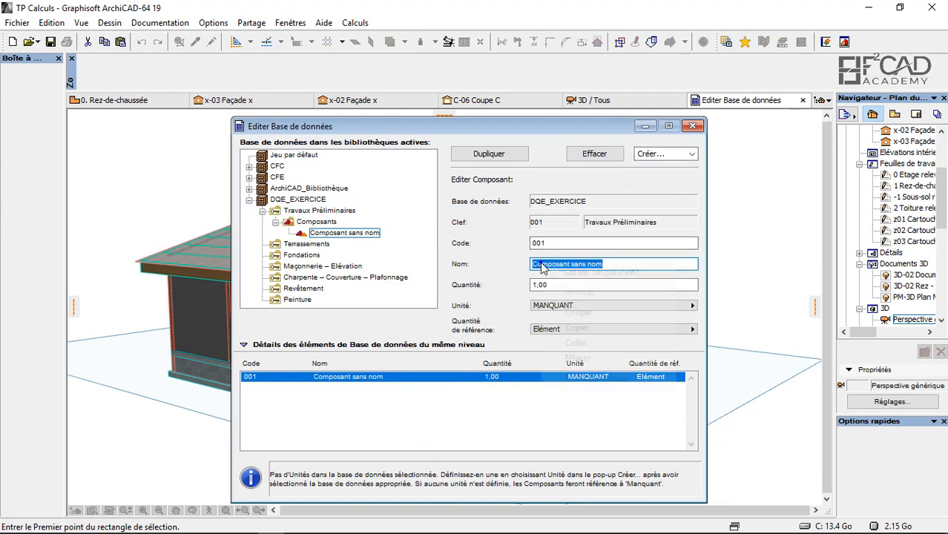
{"action": "right_click", "coordinate": [542, 265]}
{"action": "left_click", "coordinate": [577, 342]}
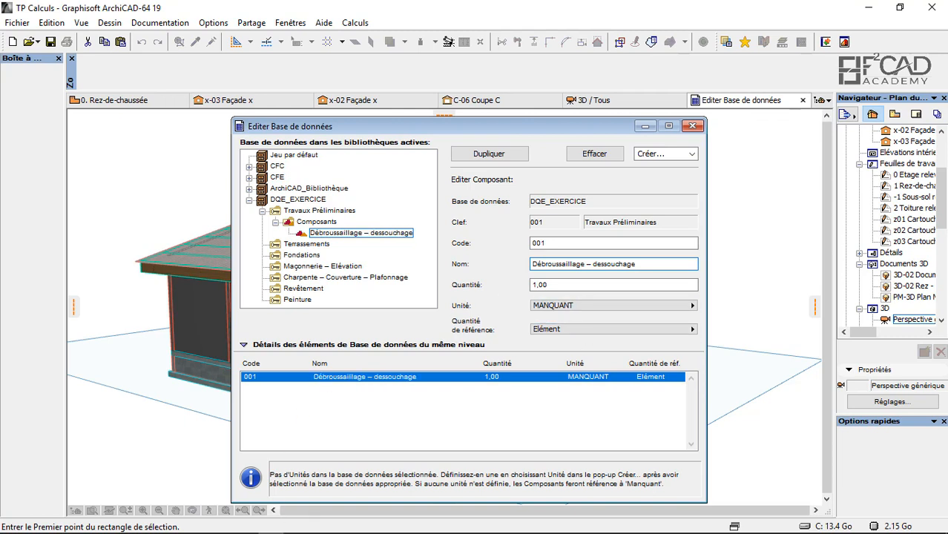
Step: Create a second component under Travaux Préliminaires, and copy the item Installation et repli de chantier from the Word estimate
{"action": "left_click", "coordinate": [664, 154]}
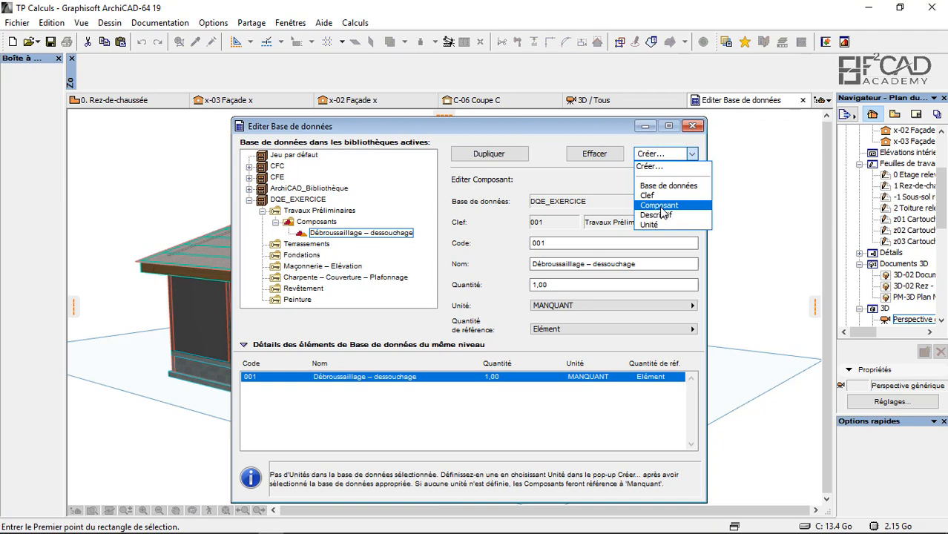
{"action": "left_click", "coordinate": [660, 205]}
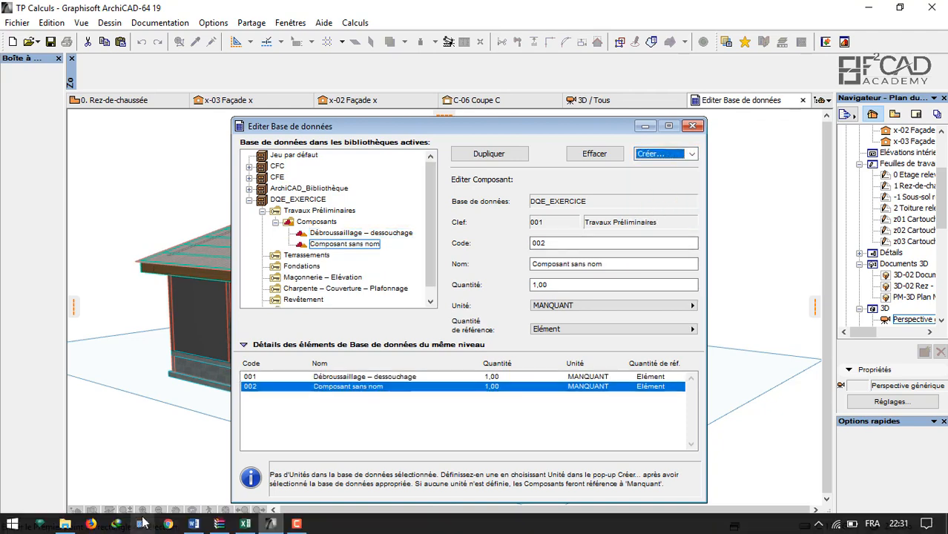
{"action": "left_click", "coordinate": [194, 524]}
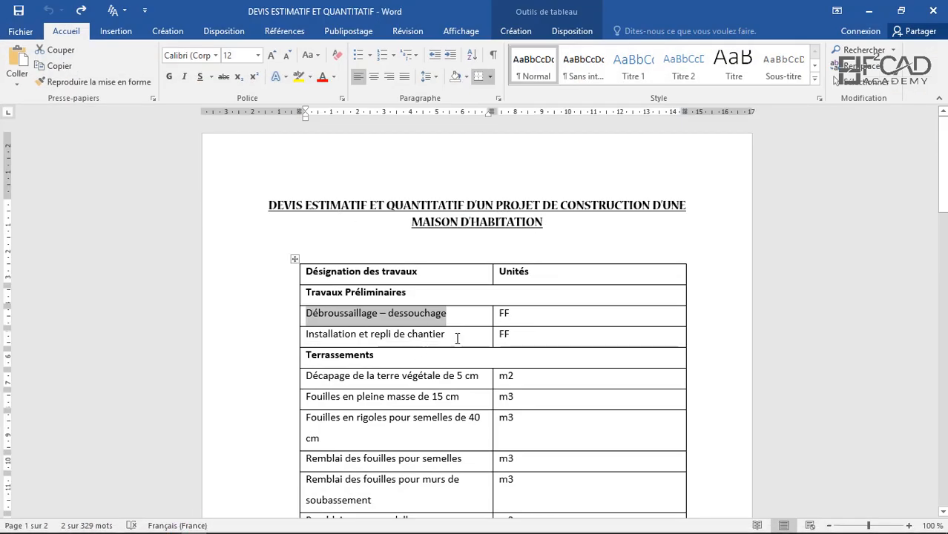
{"action": "left_click_drag", "start_coordinate": [447, 336], "coordinate": [299, 336]}
{"action": "key", "text": "ctrl+c"}
{"action": "right_click", "coordinate": [362, 338]}
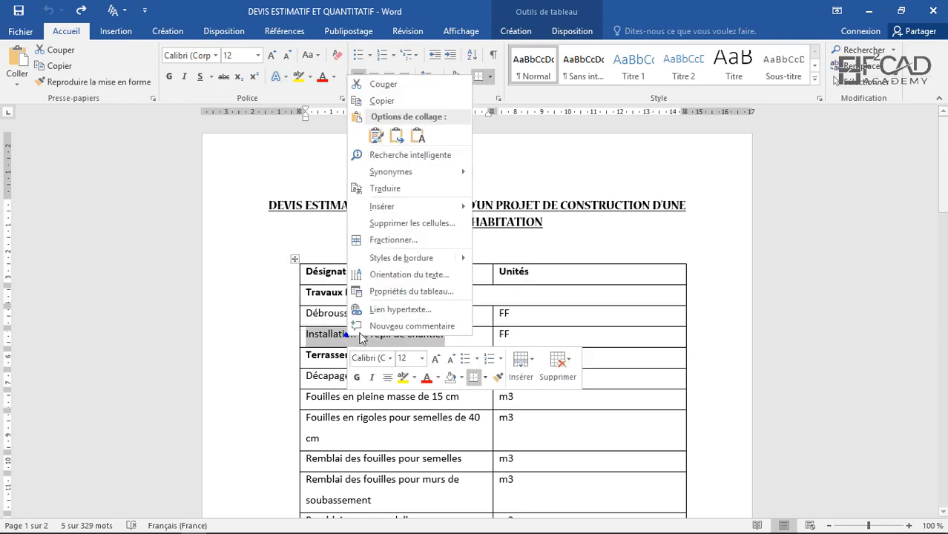
{"action": "left_click", "coordinate": [382, 100]}
Step: Switch back to ArchiCAD and name component 002 Installation et repli de chantier
{"action": "left_click", "coordinate": [868, 10]}
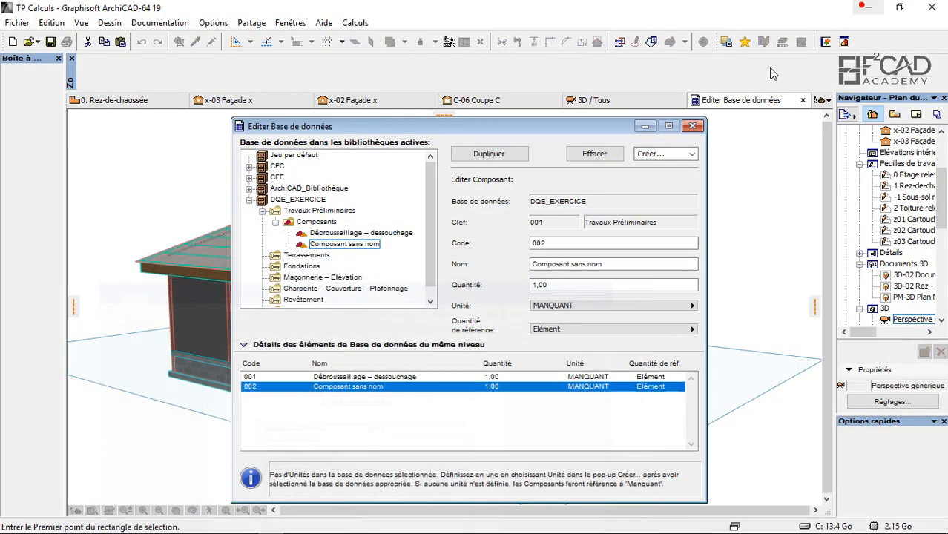
{"action": "left_click", "coordinate": [601, 262]}
{"action": "triple_click", "coordinate": [612, 265]}
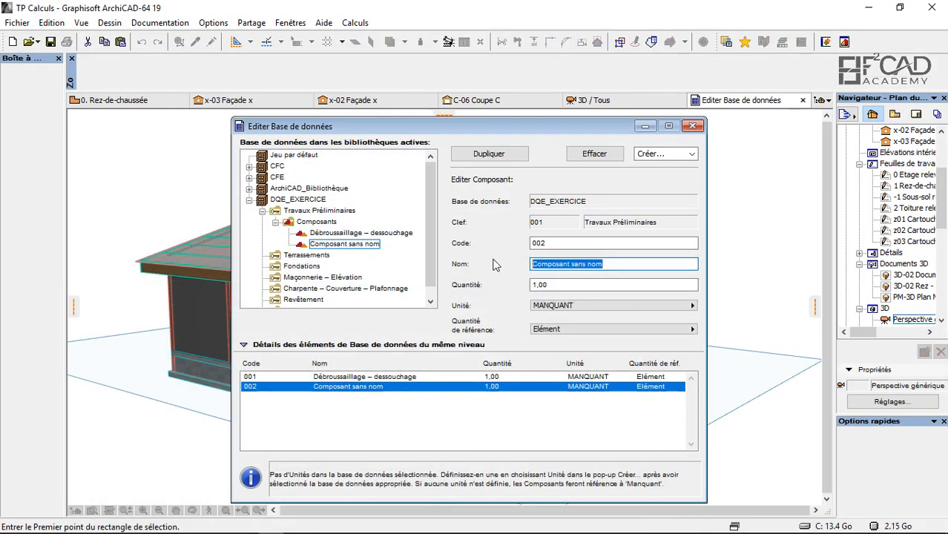
{"action": "right_click", "coordinate": [561, 269]}
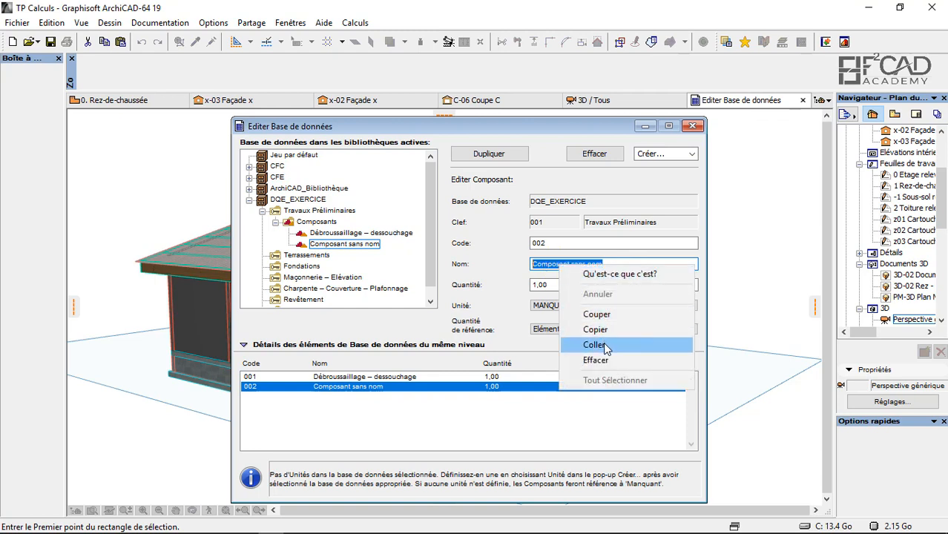
{"action": "left_click", "coordinate": [595, 345]}
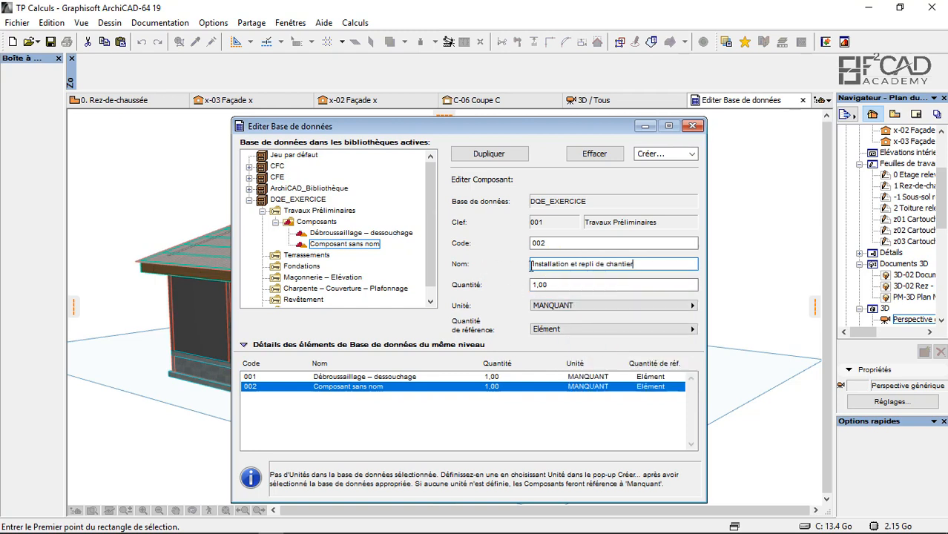
Step: Select the component Débroussaillage – dessouchage and check which units are available for it
{"action": "left_click", "coordinate": [374, 232]}
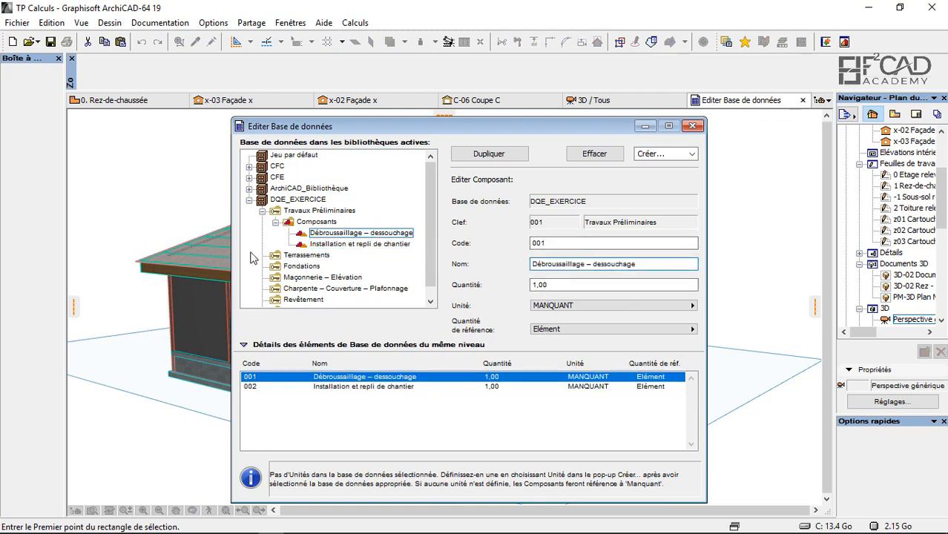
{"action": "left_click", "coordinate": [566, 308]}
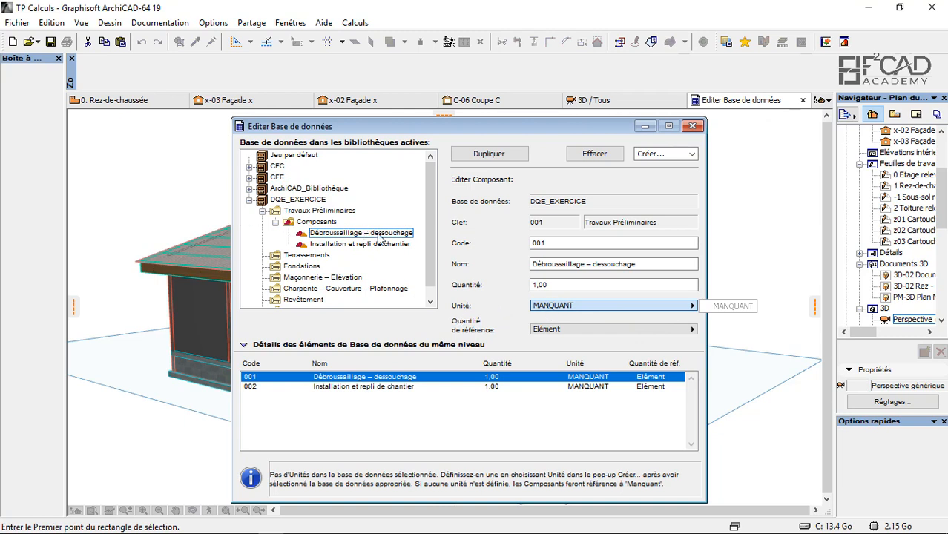
{"action": "left_click", "coordinate": [619, 185]}
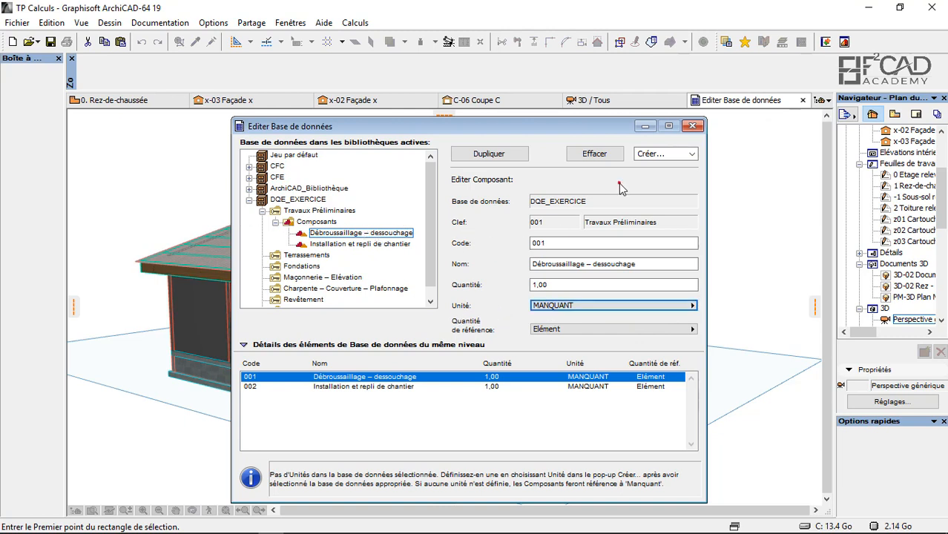
Step: Create a unit in DQE_EXERCICE, collapse the Travaux Préliminaires key, and select the new unit under Unités
{"action": "left_click", "coordinate": [689, 154]}
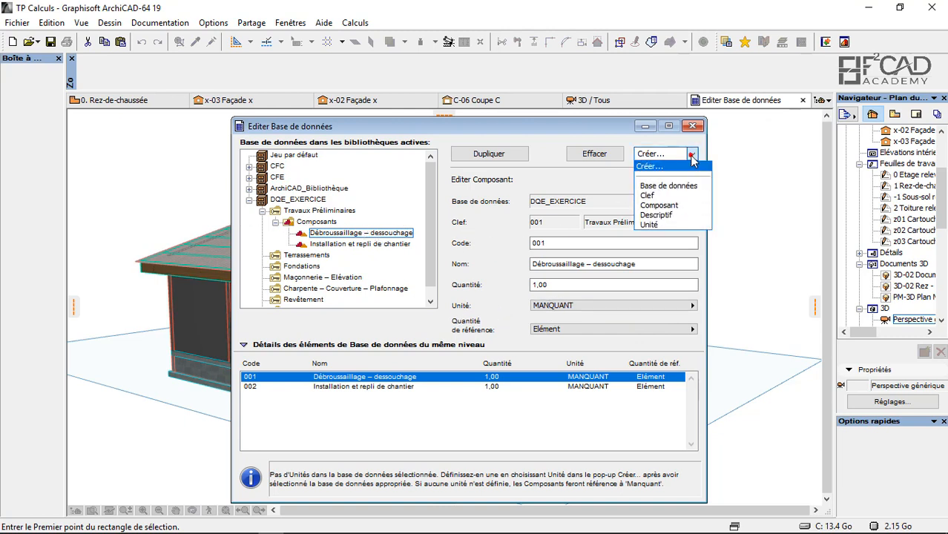
{"action": "left_click", "coordinate": [649, 225]}
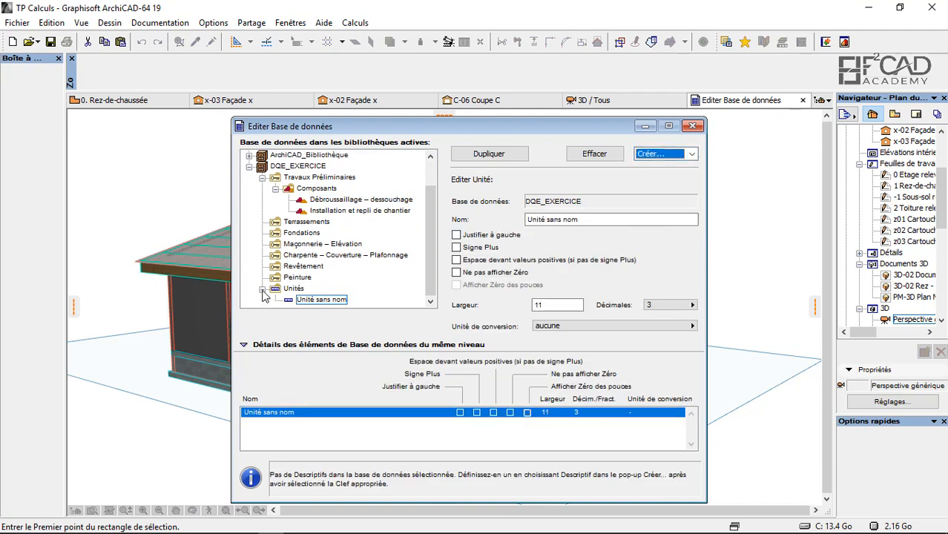
{"action": "left_click", "coordinate": [249, 167]}
{"action": "left_click", "coordinate": [249, 200]}
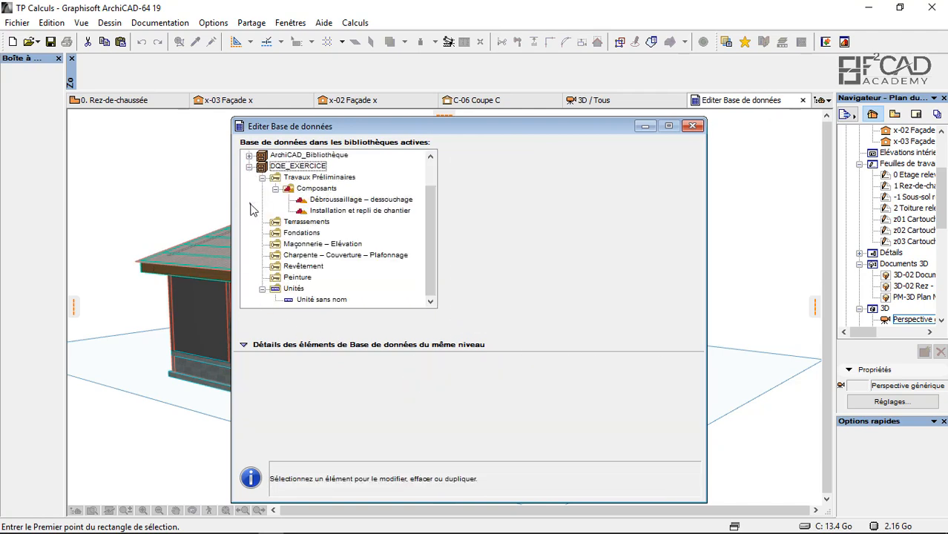
{"action": "left_click", "coordinate": [261, 179]}
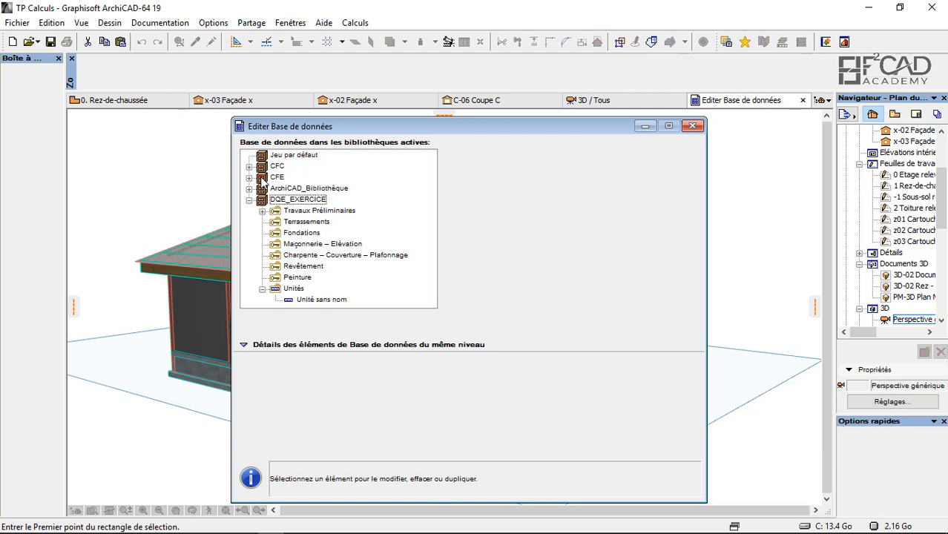
{"action": "left_click", "coordinate": [295, 290]}
{"action": "left_click", "coordinate": [302, 298]}
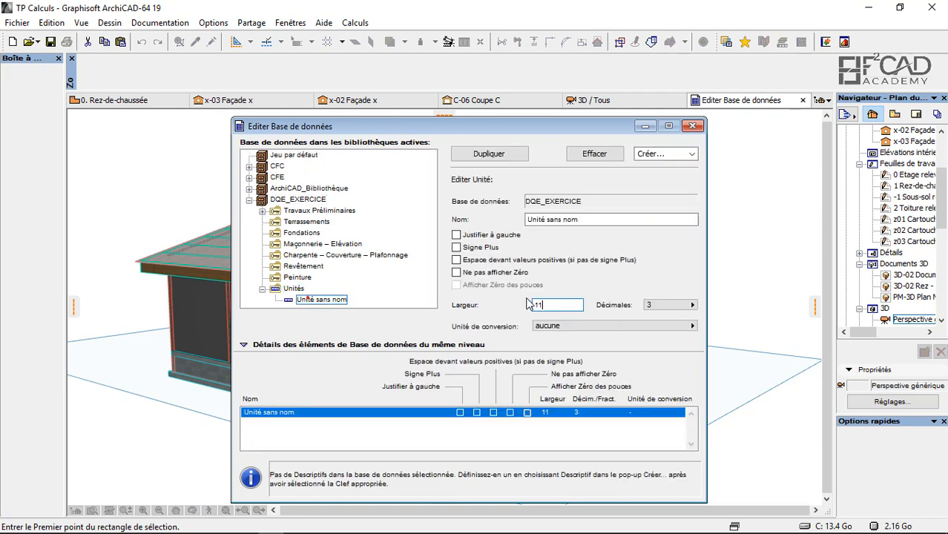
Step: Name the new unit ml, set its conversion unit to m (mètre), and enable Ne pas afficher Zéro
{"action": "left_click", "coordinate": [587, 219]}
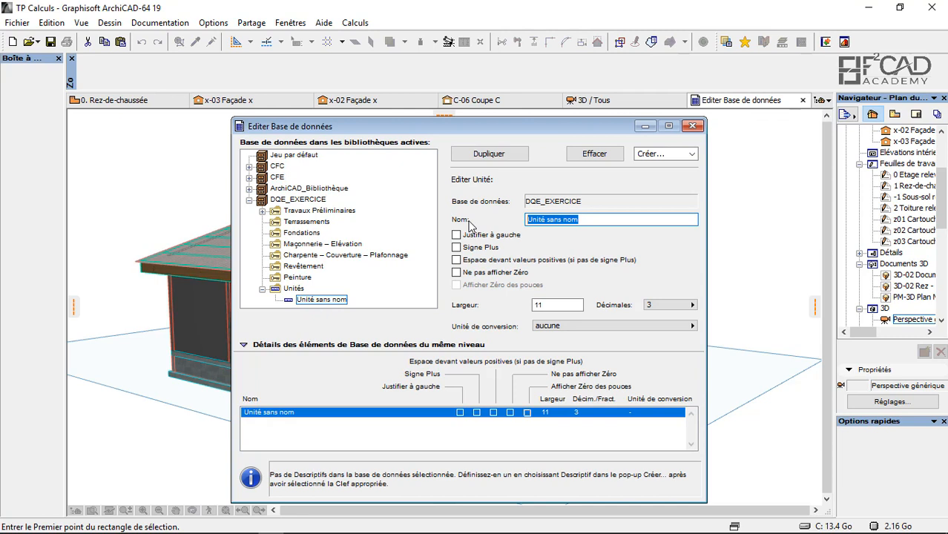
{"action": "type", "text": "ML"}
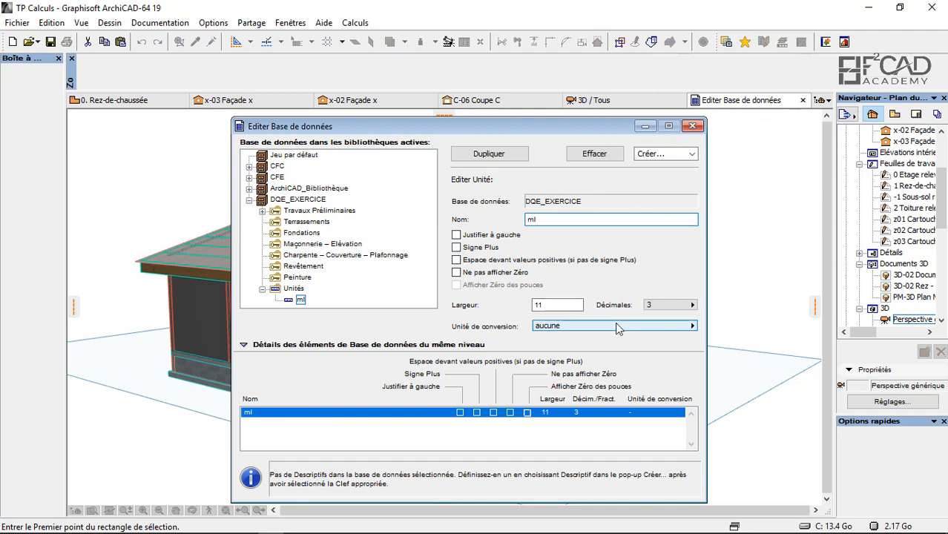
{"action": "left_click", "coordinate": [552, 328]}
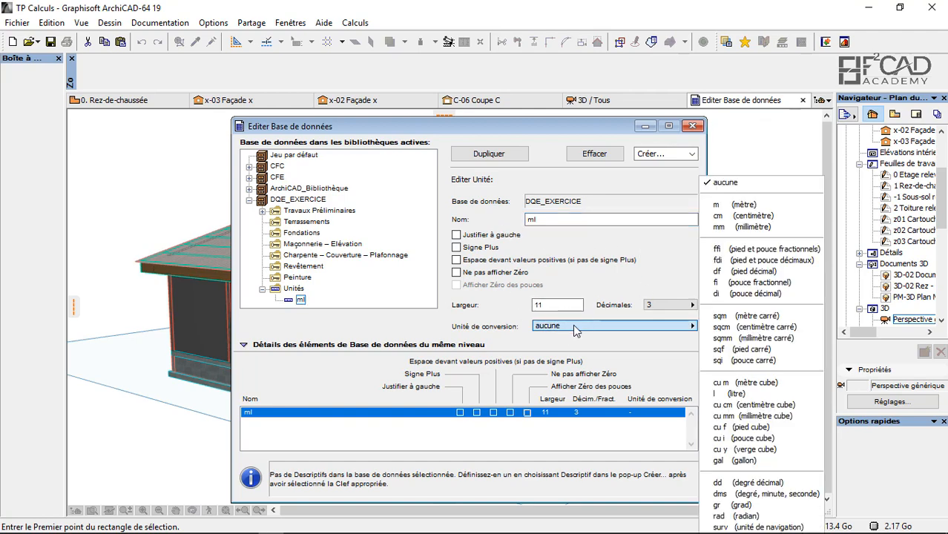
{"action": "left_click", "coordinate": [756, 206]}
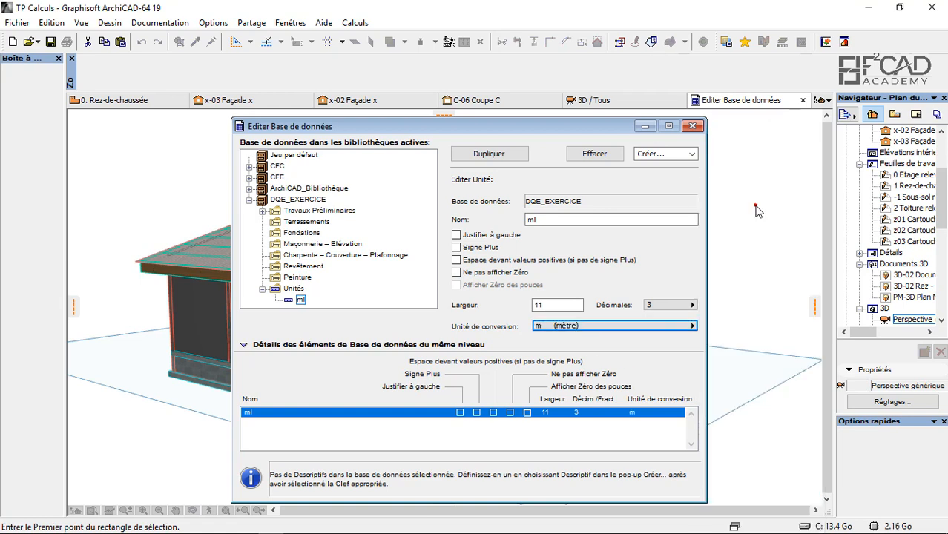
{"action": "left_click", "coordinate": [616, 274]}
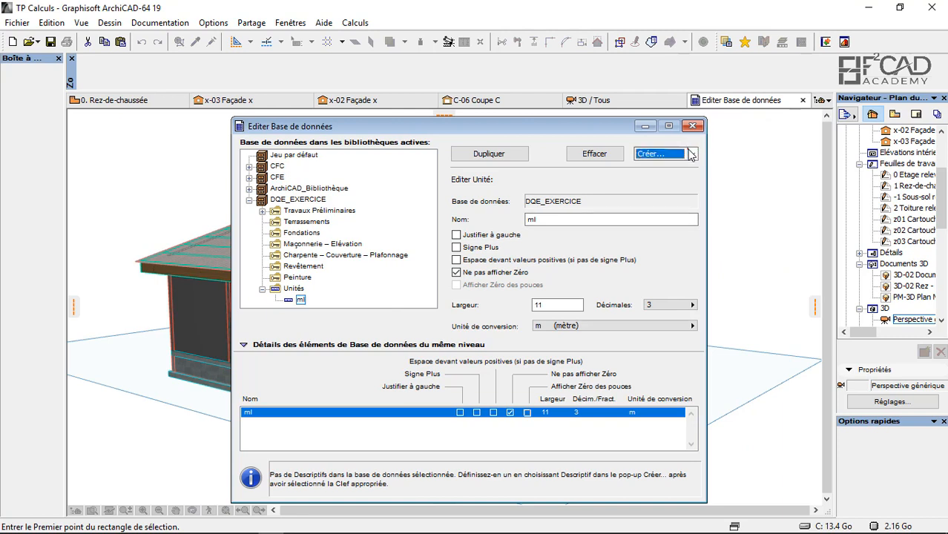
Step: Add a unit named FF to DQE_EXERCICE with Ne pas afficher Zéro enabled and 0 decimals
{"action": "left_click", "coordinate": [665, 154]}
{"action": "left_click", "coordinate": [657, 225]}
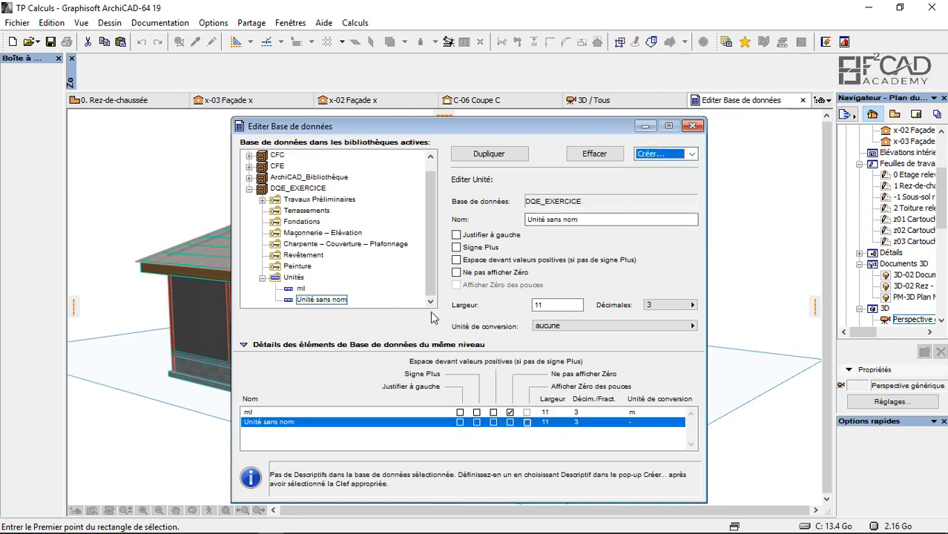
{"action": "left_click_drag", "start_coordinate": [587, 221], "coordinate": [420, 228]}
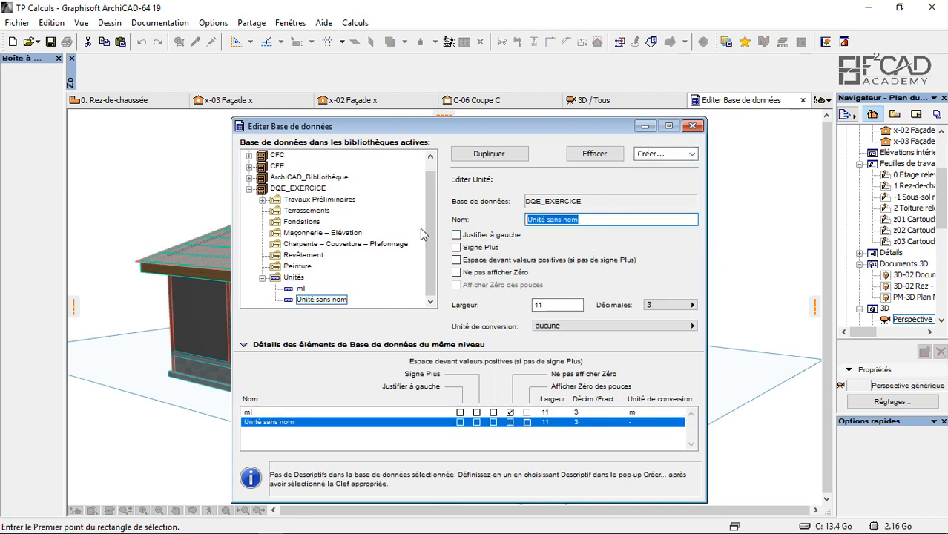
{"action": "type", "text": "FF"}
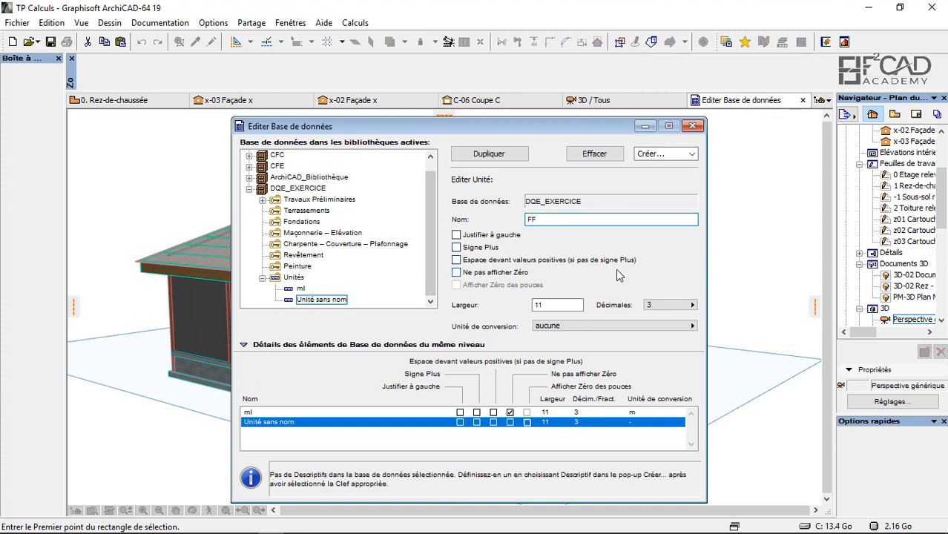
{"action": "left_click", "coordinate": [620, 275]}
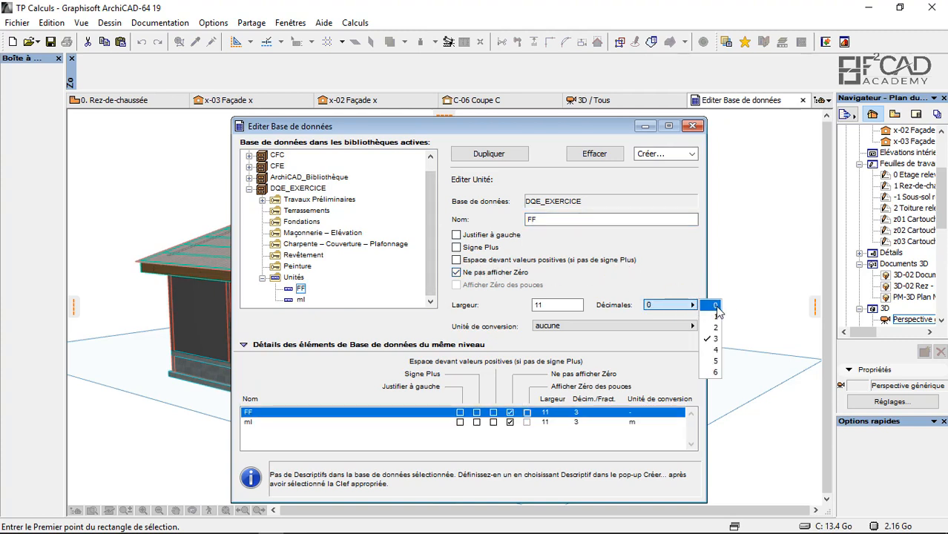
{"action": "left_click", "coordinate": [714, 306]}
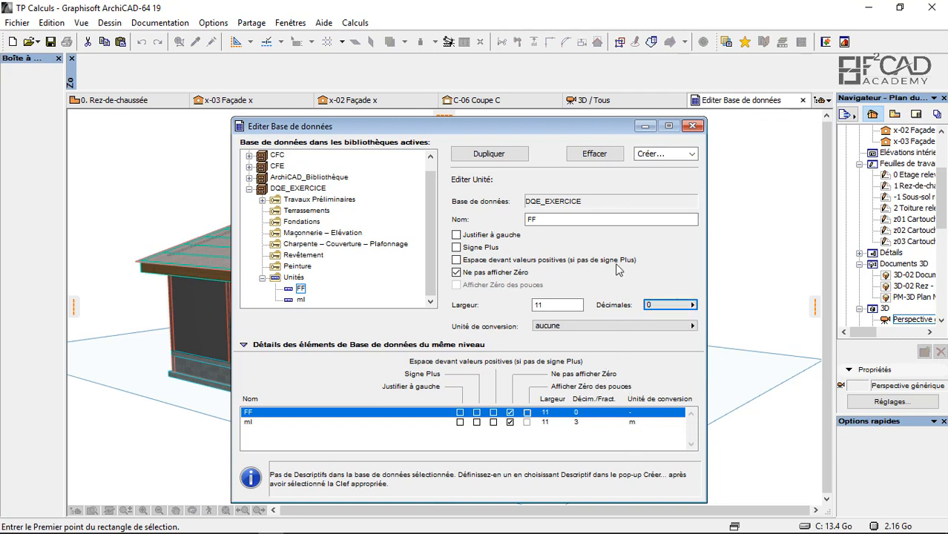
{"action": "left_click", "coordinate": [556, 221]}
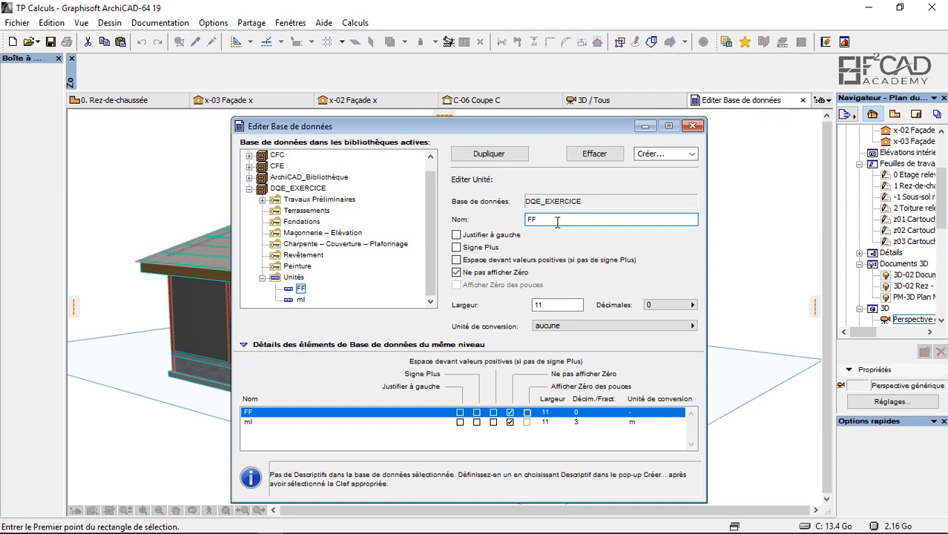
Step: Add two units named m2 and m3 to the DQE_EXERCICE database
{"action": "left_click", "coordinate": [656, 158]}
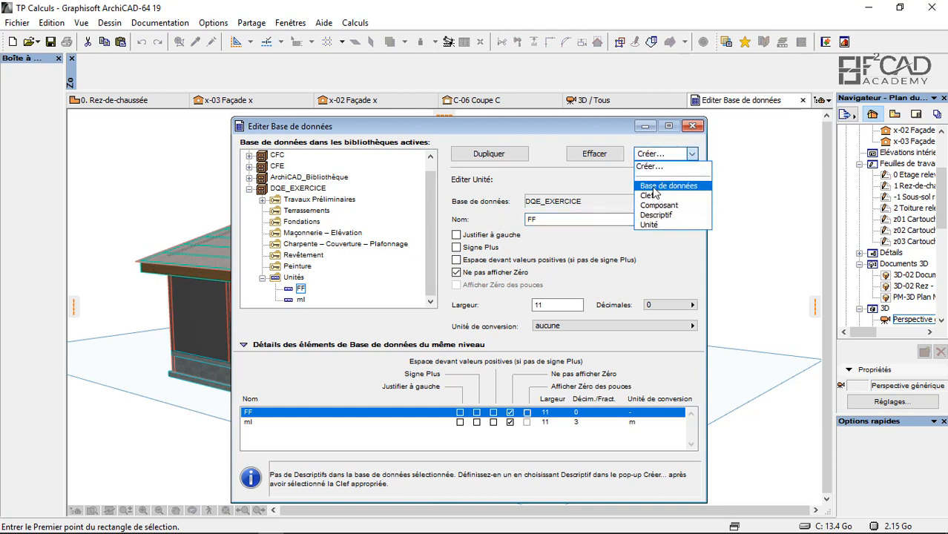
{"action": "left_click", "coordinate": [650, 224]}
{"action": "left_click", "coordinate": [588, 220]}
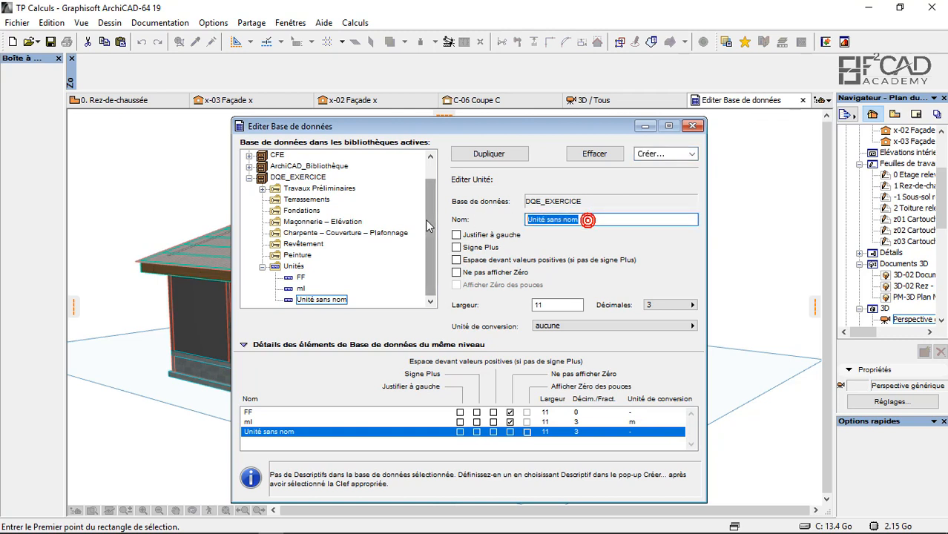
{"action": "type", "text": "M"}
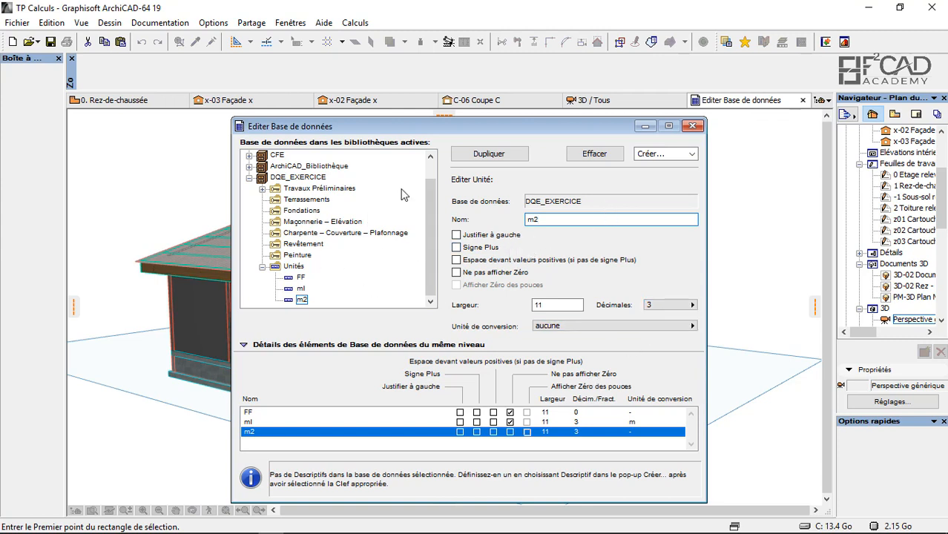
{"action": "left_click", "coordinate": [664, 157]}
{"action": "left_click", "coordinate": [672, 226]}
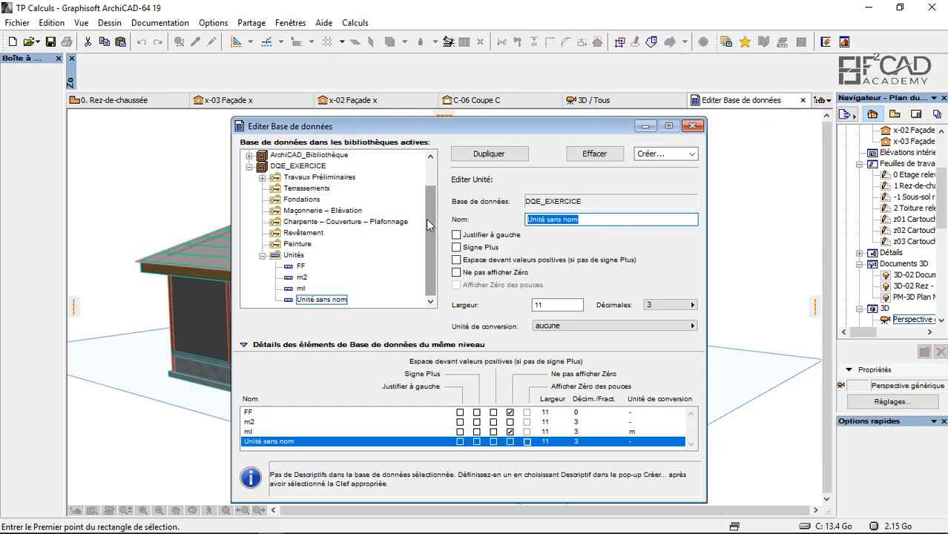
{"action": "type", "text": "m3"}
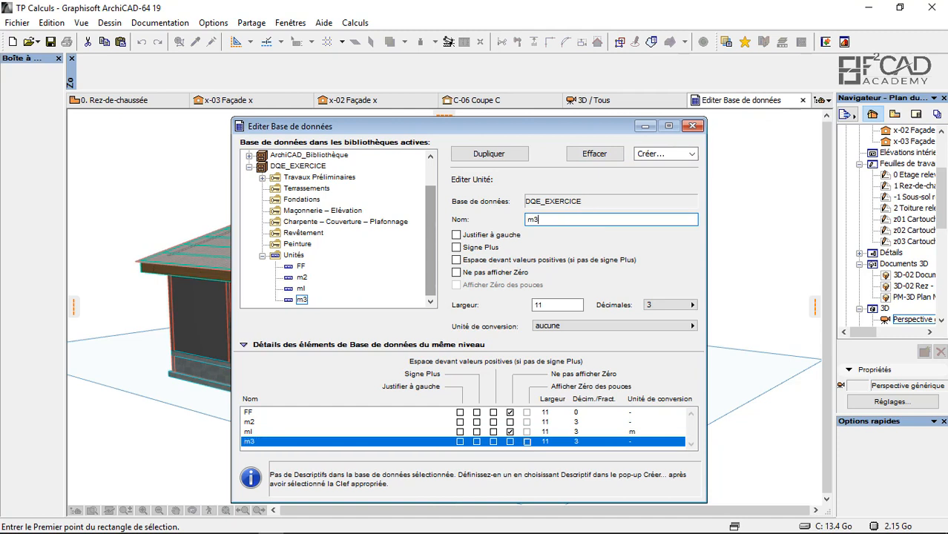
Step: Add a unit named U to DQE_EXERCICE with 0 decimals
{"action": "left_click", "coordinate": [648, 156]}
{"action": "left_click", "coordinate": [666, 225]}
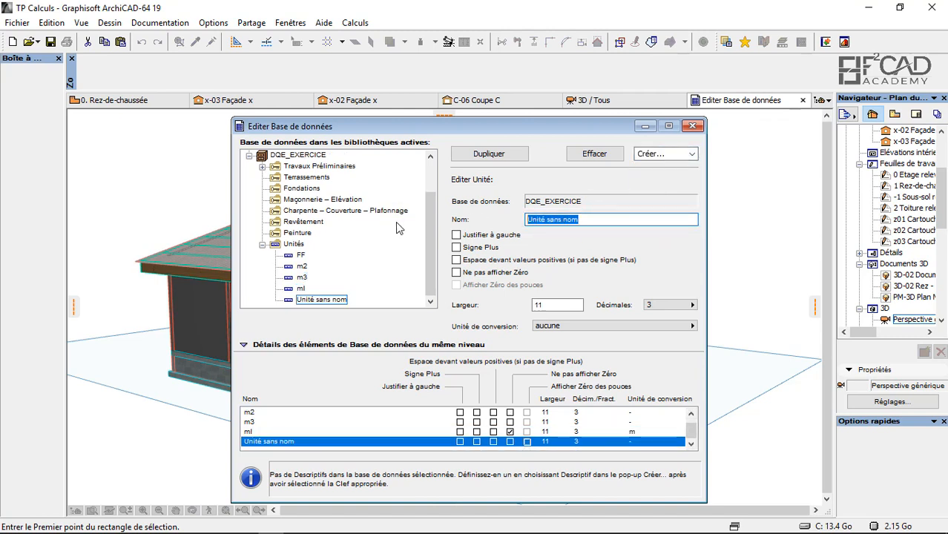
{"action": "type", "text": "U"}
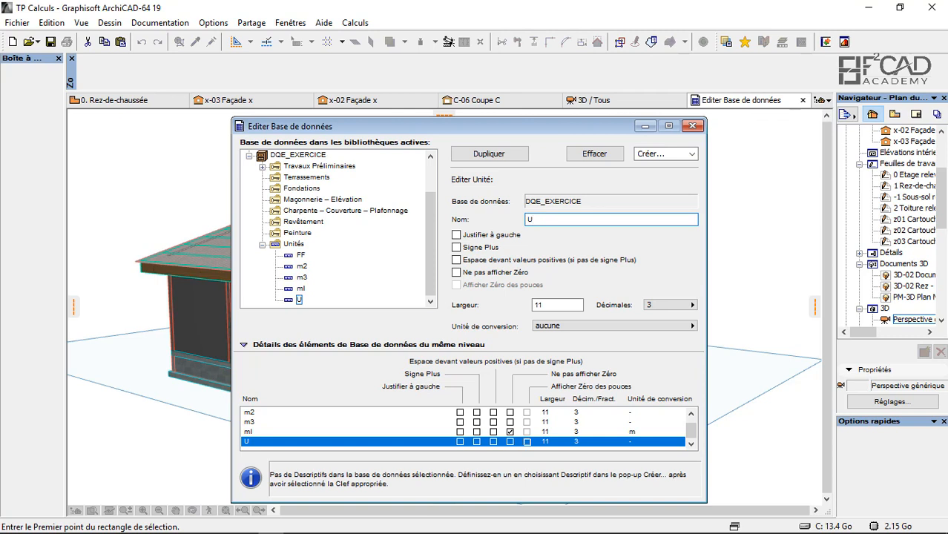
{"action": "left_click", "coordinate": [673, 304]}
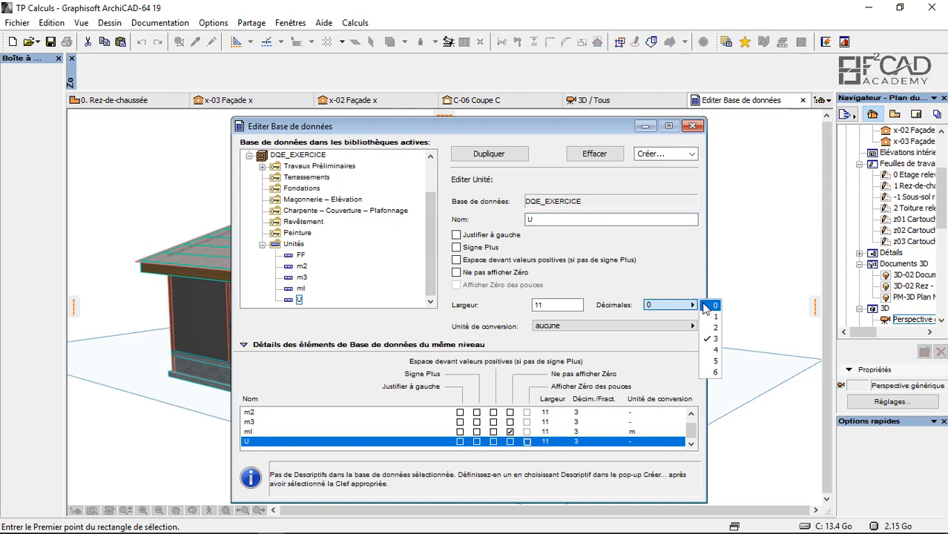
{"action": "left_click", "coordinate": [705, 306]}
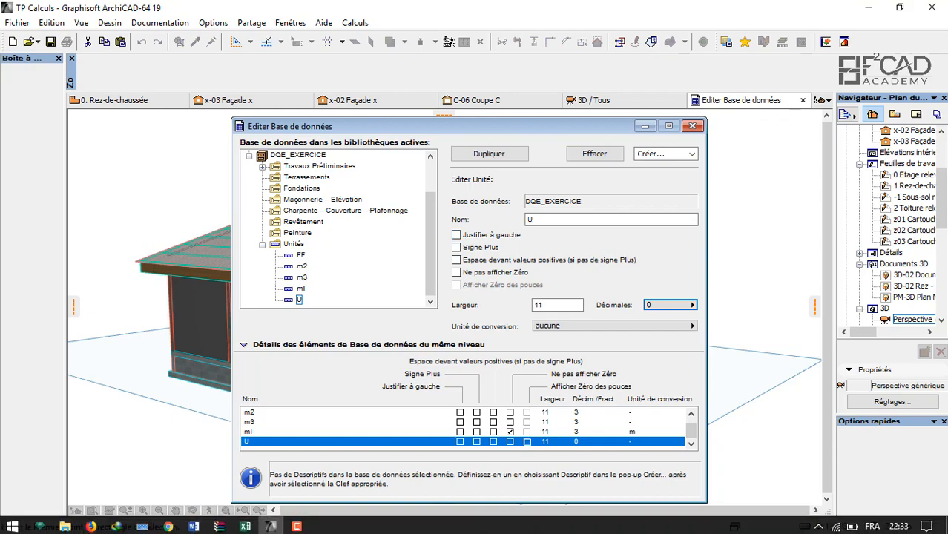
Step: Switch to the Word estimate, check which units its Unités column uses across all work sections, and return to ArchiCAD
{"action": "left_click", "coordinate": [195, 524]}
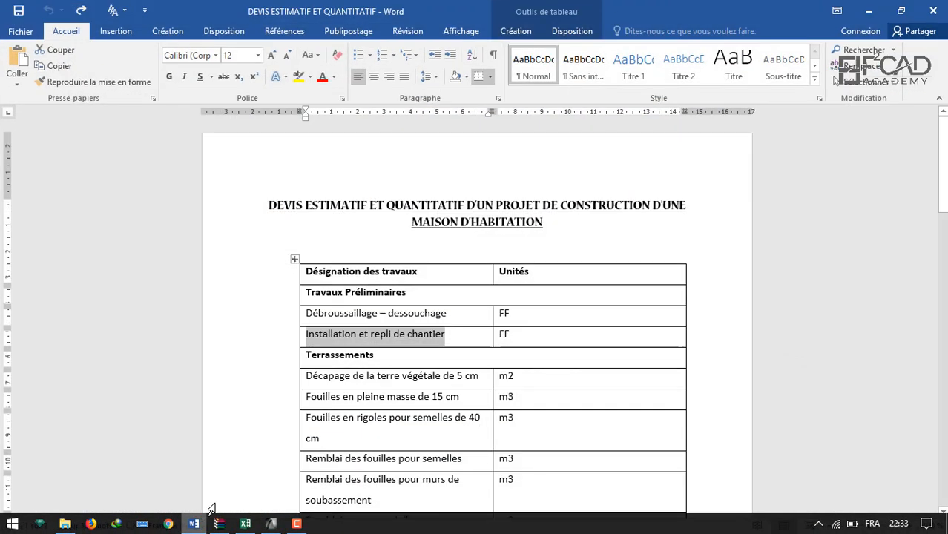
{"action": "scroll", "coordinate": [546, 309], "scroll_direction": "down", "scroll_amount": 4}
{"action": "scroll", "coordinate": [541, 303], "scroll_direction": "up", "scroll_amount": 4}
{"action": "scroll", "coordinate": [542, 275], "scroll_direction": "down", "scroll_amount": 15}
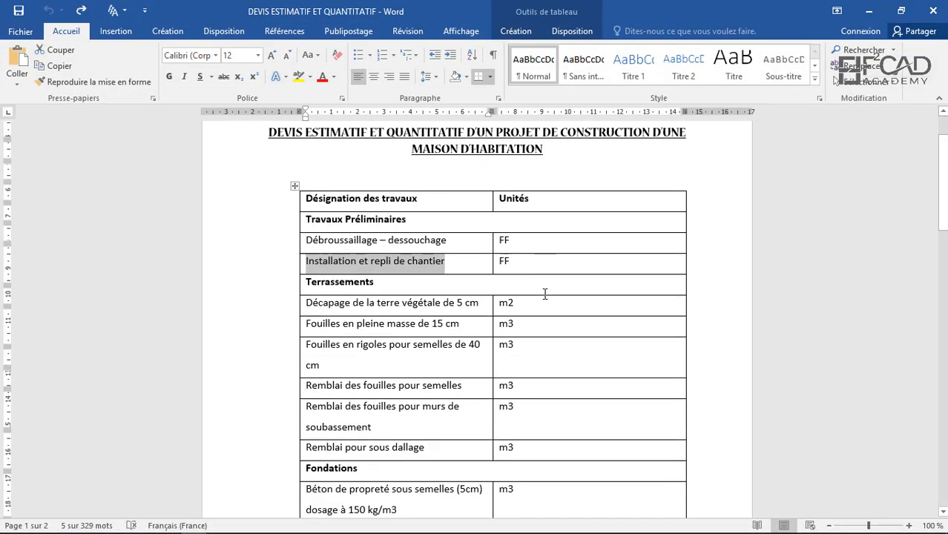
{"action": "scroll", "coordinate": [546, 293], "scroll_direction": "down", "scroll_amount": 15}
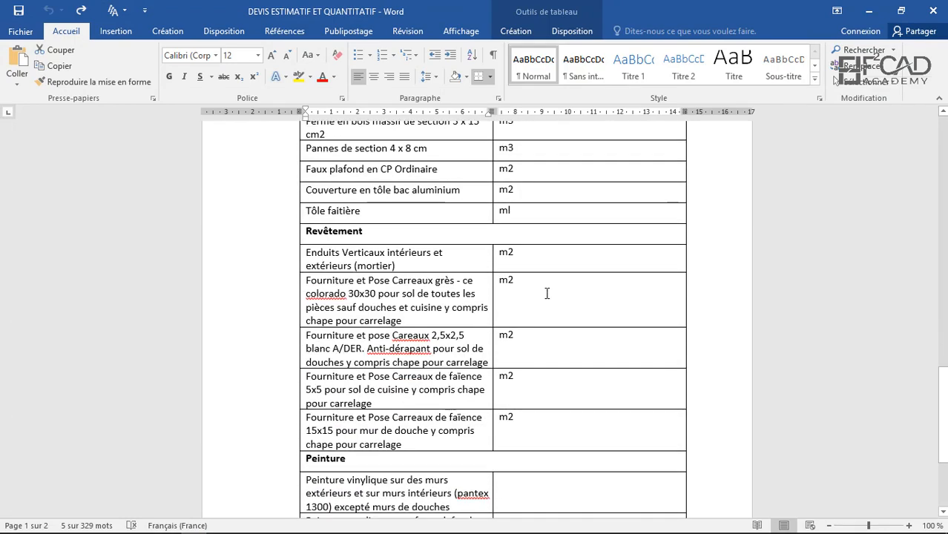
{"action": "scroll", "coordinate": [547, 294], "scroll_direction": "up", "scroll_amount": 10}
{"action": "scroll", "coordinate": [547, 293], "scroll_direction": "up", "scroll_amount": 3}
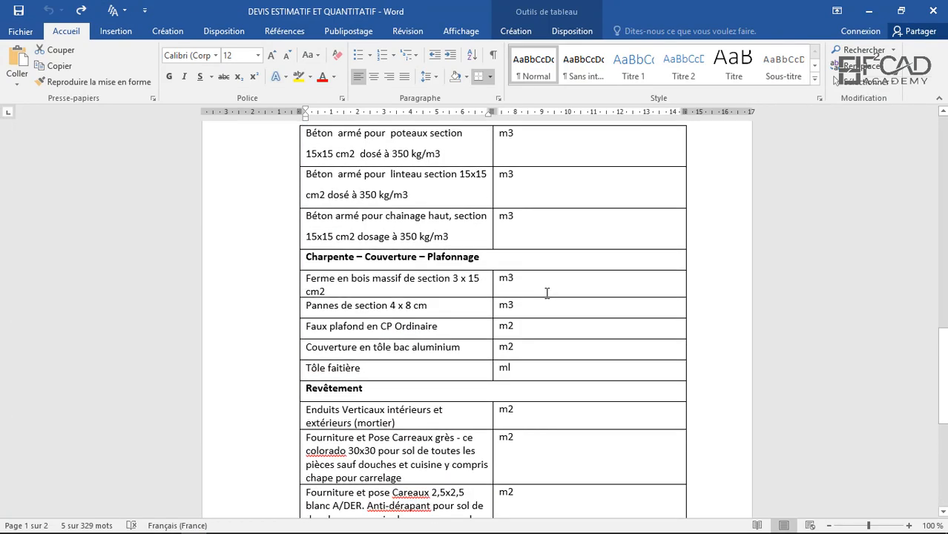
{"action": "scroll", "coordinate": [547, 294], "scroll_direction": "down", "scroll_amount": 6}
{"action": "scroll", "coordinate": [529, 282], "scroll_direction": "up", "scroll_amount": 2}
{"action": "scroll", "coordinate": [529, 282], "scroll_direction": "up", "scroll_amount": 3}
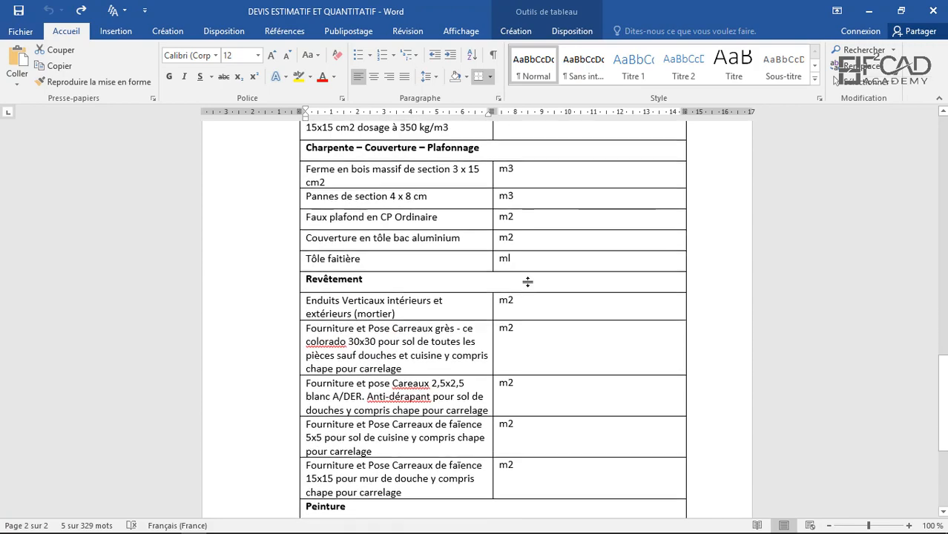
{"action": "scroll", "coordinate": [520, 271], "scroll_direction": "up", "scroll_amount": 8}
{"action": "scroll", "coordinate": [518, 269], "scroll_direction": "up", "scroll_amount": 12}
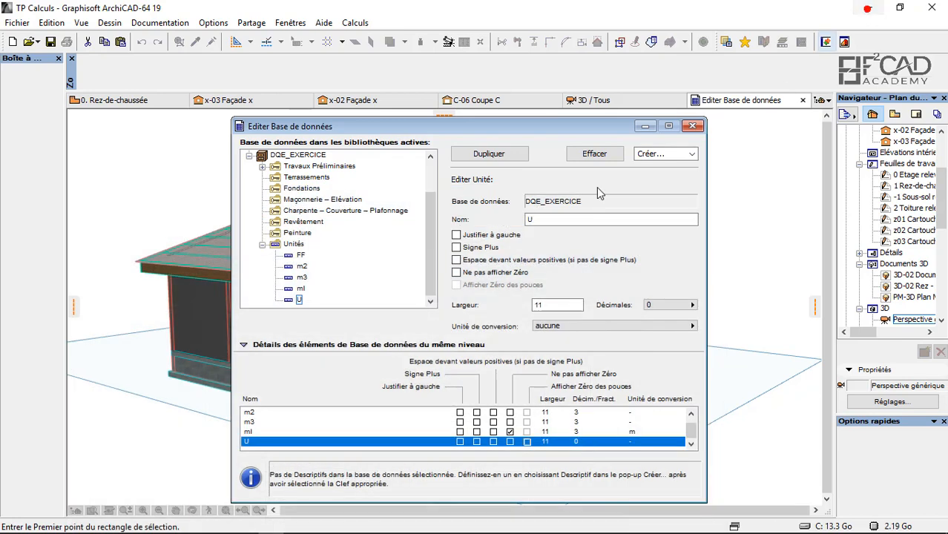
{"action": "left_click", "coordinate": [869, 10]}
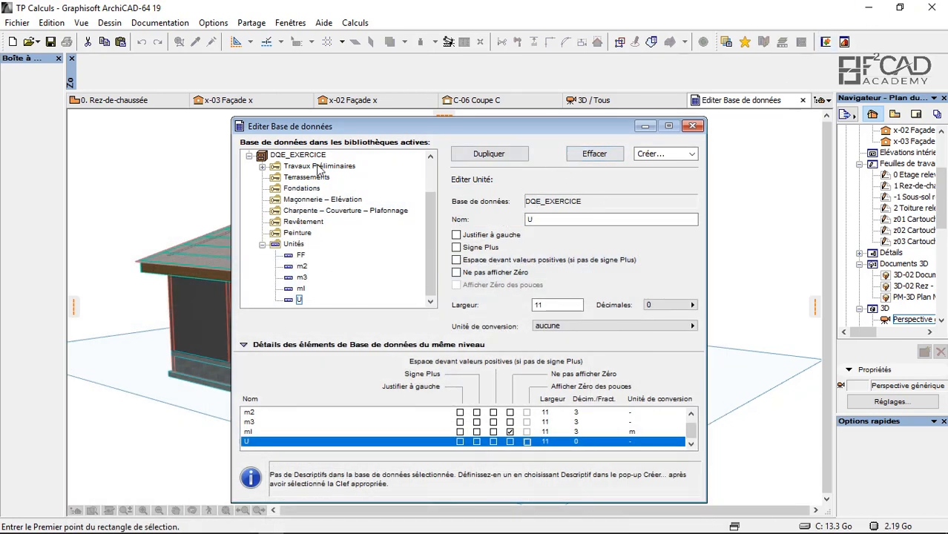
Step: Collapse Unités, expand the Travaux Préliminaires key, and set the unit of the component Débroussaillage – dessouchage to FF
{"action": "scroll", "coordinate": [353, 237], "scroll_direction": "up", "scroll_amount": 2}
{"action": "scroll", "coordinate": [254, 270], "scroll_direction": "down", "scroll_amount": 2}
{"action": "left_click", "coordinate": [263, 245]}
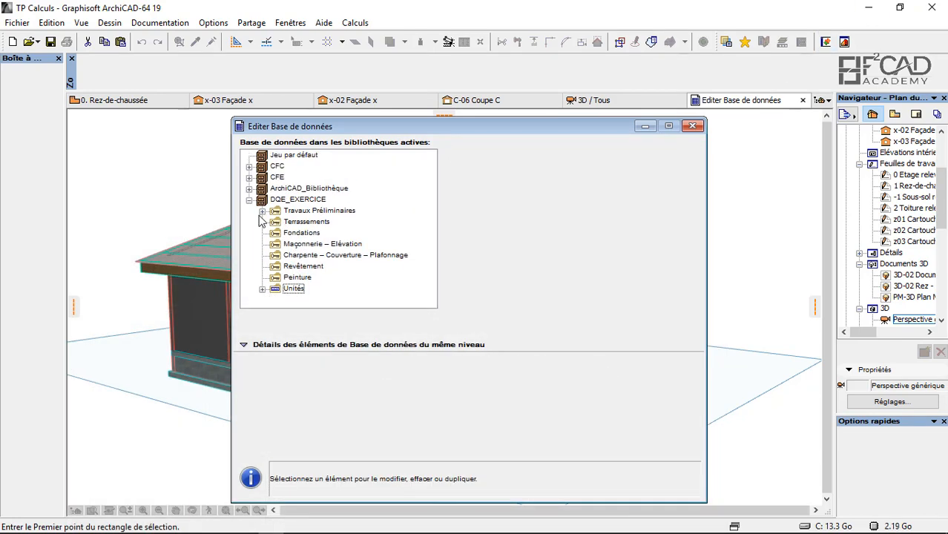
{"action": "left_click", "coordinate": [262, 212]}
{"action": "left_click", "coordinate": [347, 233]}
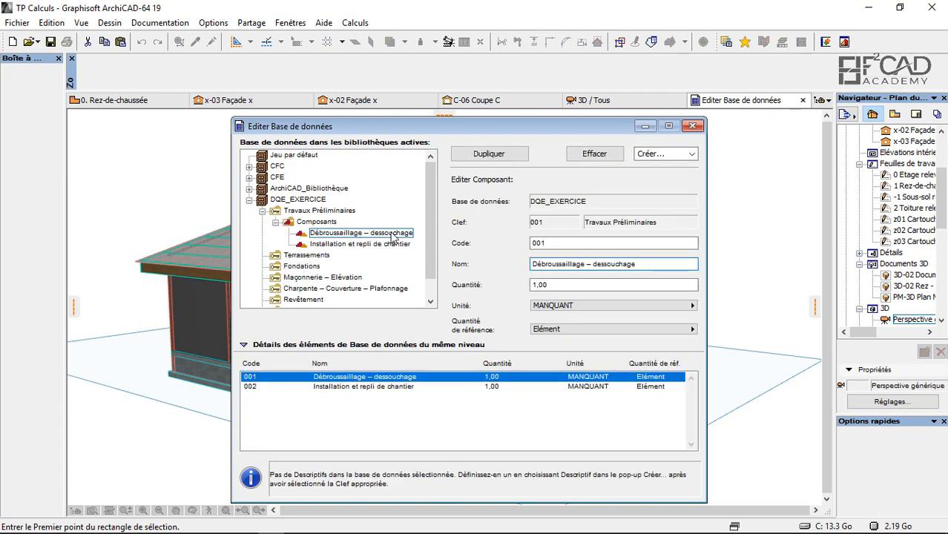
{"action": "left_click", "coordinate": [603, 305]}
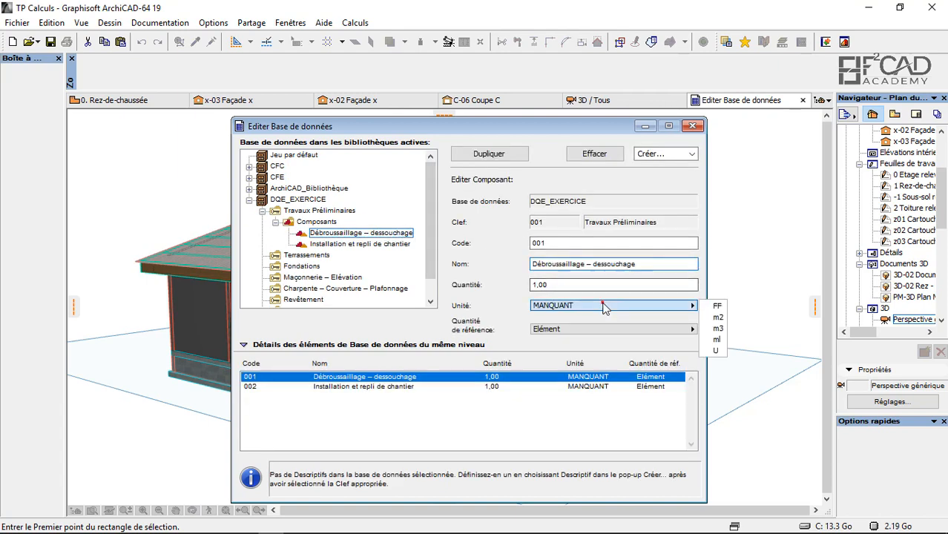
{"action": "left_click", "coordinate": [717, 306]}
Step: Set the unit of the component Installation et repli de chantier to FF
{"action": "left_click", "coordinate": [343, 244]}
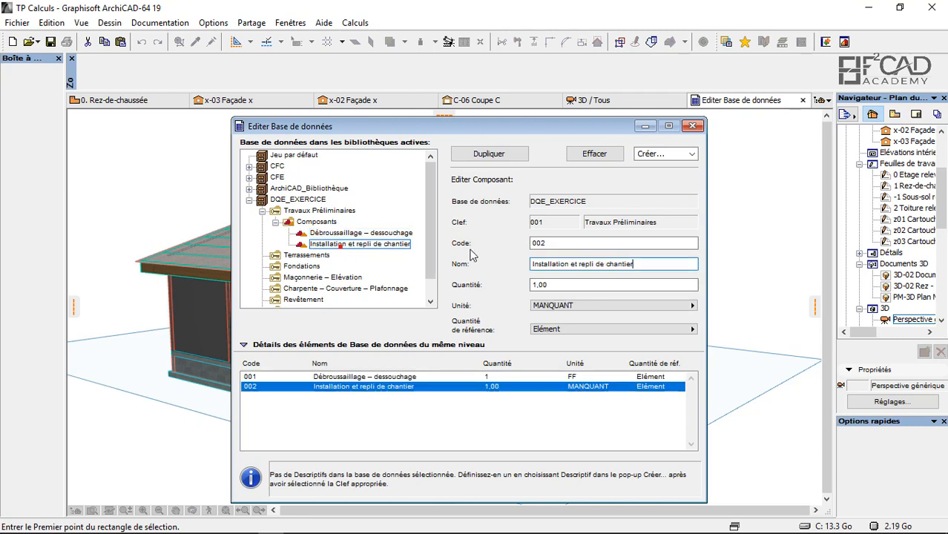
{"action": "left_click", "coordinate": [604, 306]}
{"action": "left_click", "coordinate": [717, 306]}
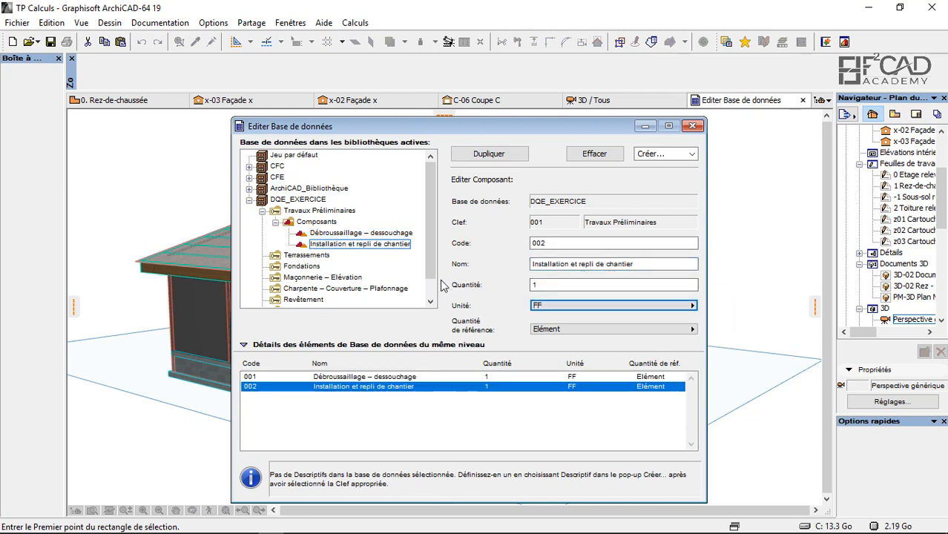
Step: Select the Terrassements key, copy the designation "Décapage de la terre végétale de 5 cm" from the Word estimate, and return to ArchiCAD
{"action": "left_click", "coordinate": [295, 255]}
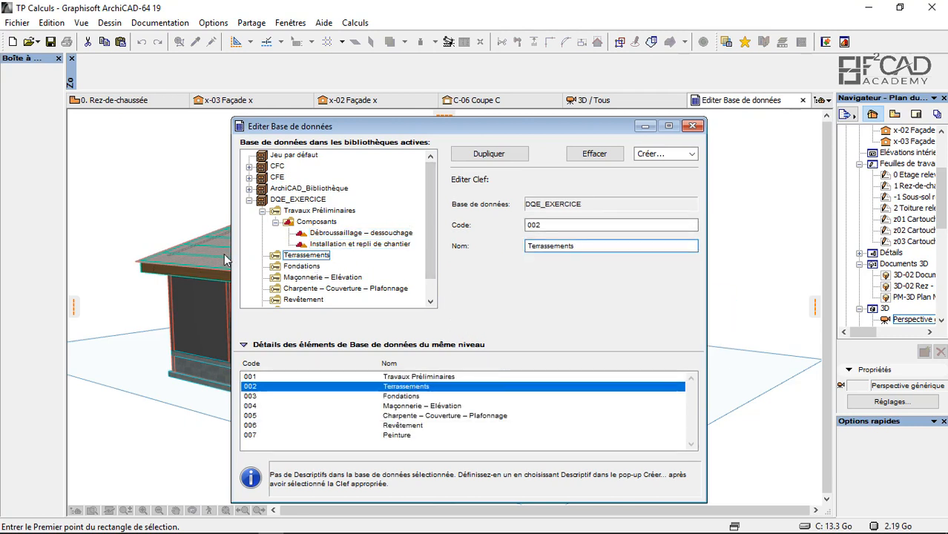
{"action": "left_click", "coordinate": [193, 528]}
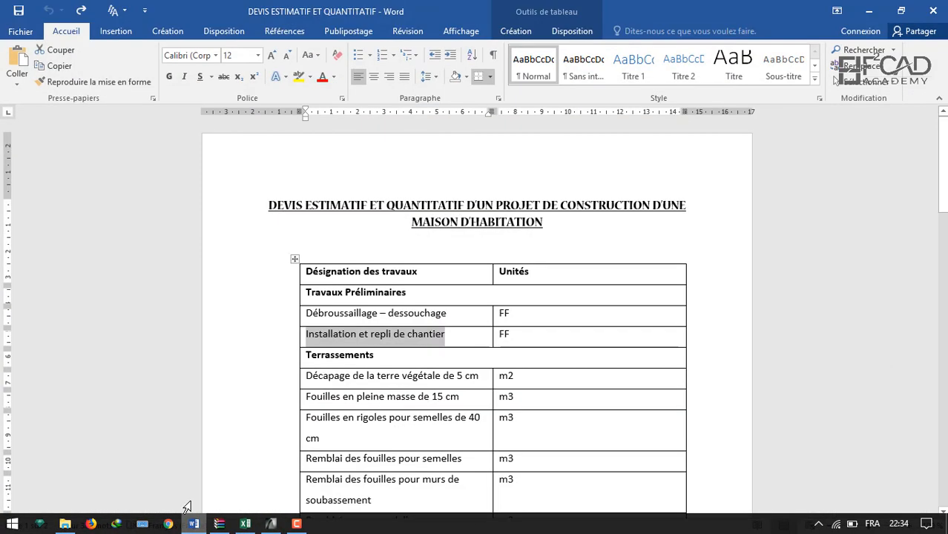
{"action": "left_click", "coordinate": [302, 379]}
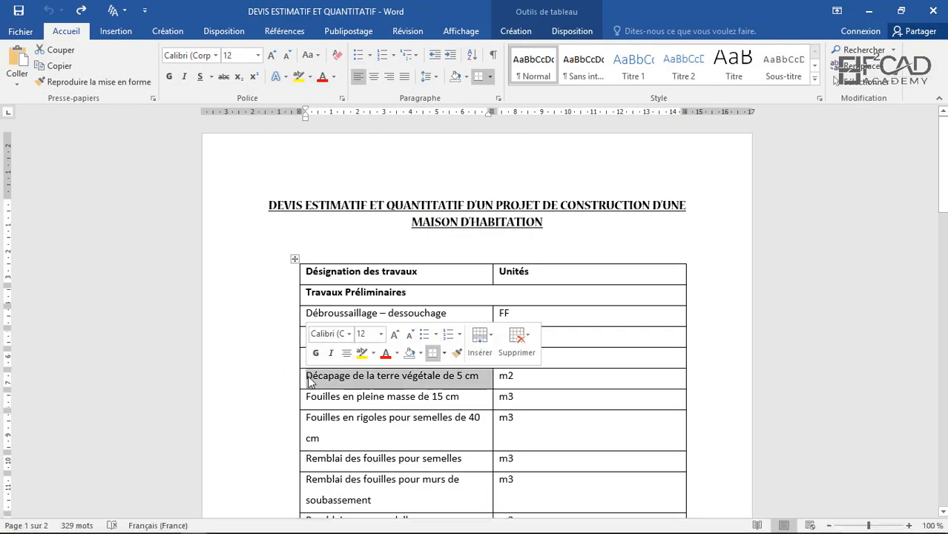
{"action": "left_click", "coordinate": [306, 376]}
{"action": "left_click", "coordinate": [303, 379]}
{"action": "key", "text": "ctrl+c"}
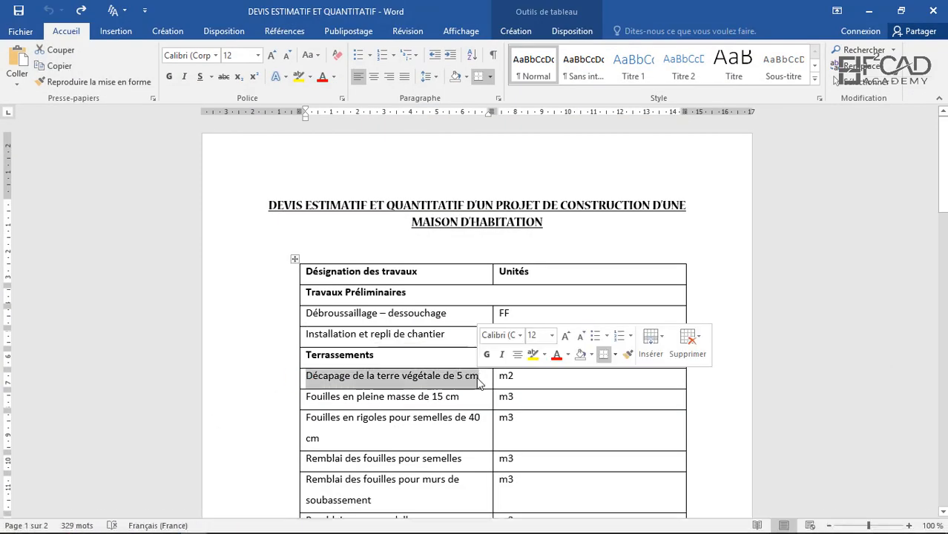
{"action": "right_click", "coordinate": [465, 381]}
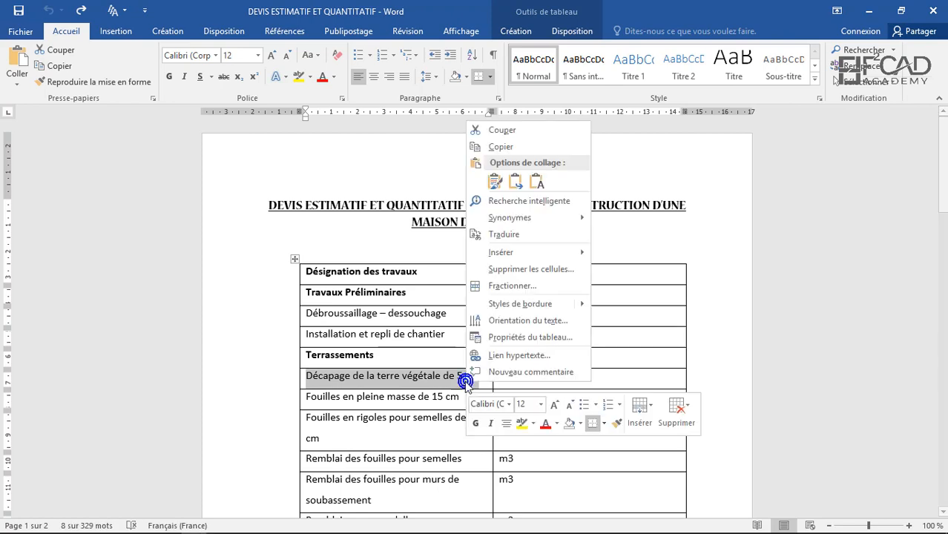
{"action": "left_click", "coordinate": [499, 145]}
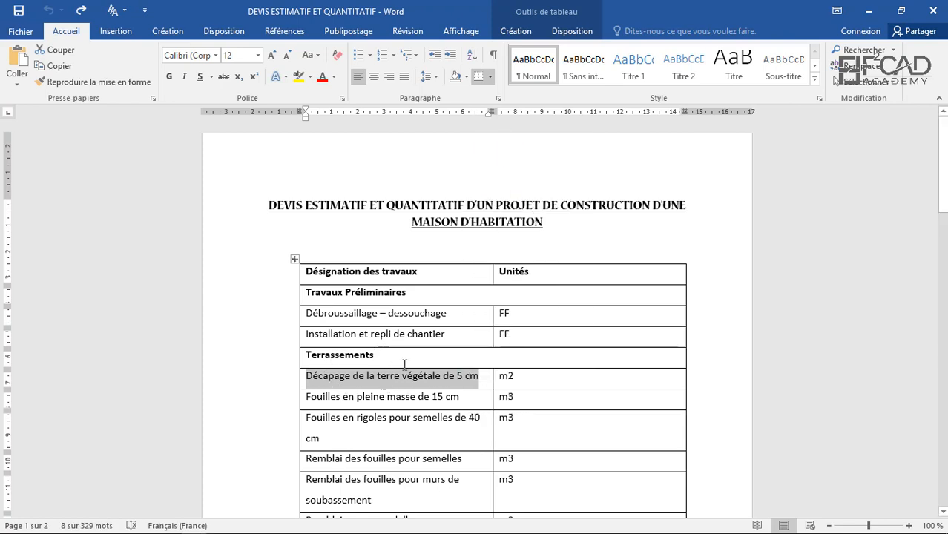
{"action": "left_click", "coordinate": [869, 12]}
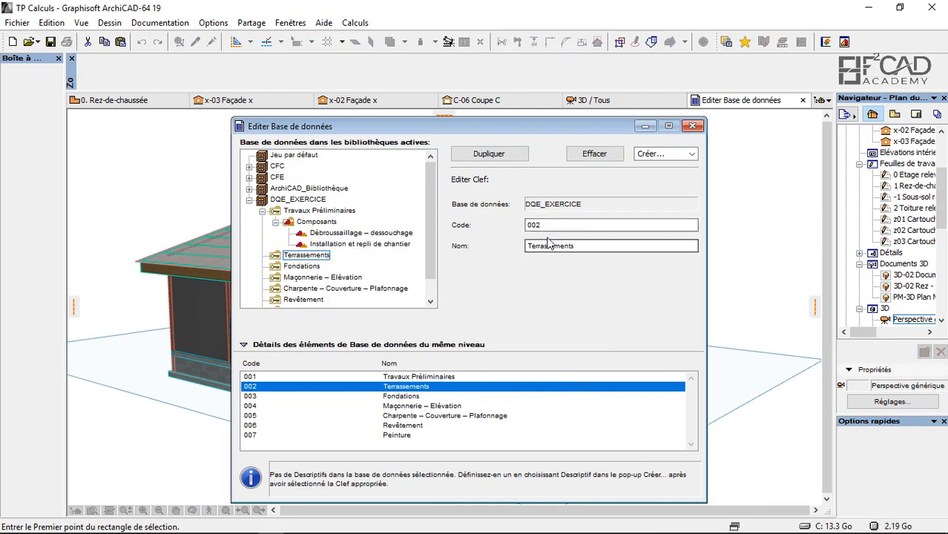
Step: Create a component under the Terrassements key and paste "Décapage de la terre végétale de 5 cm" as its name
{"action": "left_click", "coordinate": [669, 153]}
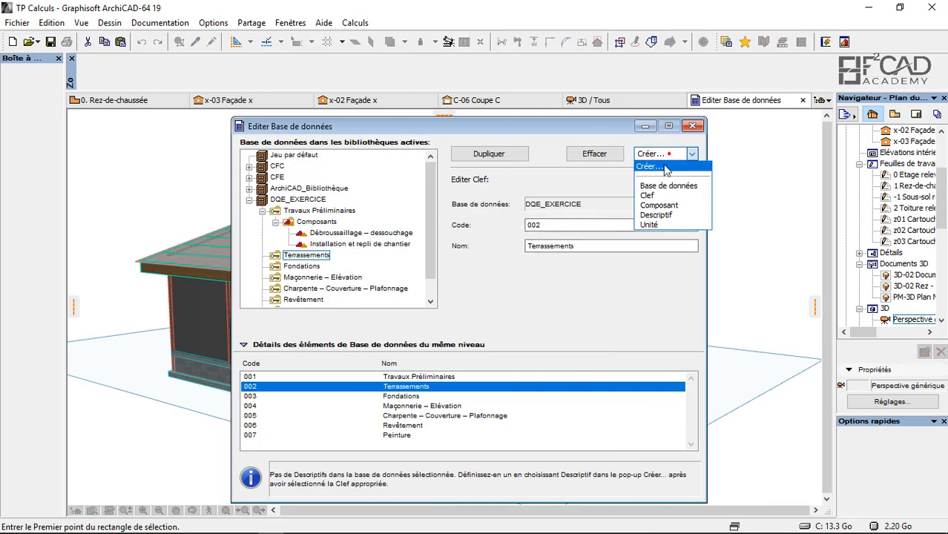
{"action": "left_click", "coordinate": [658, 205]}
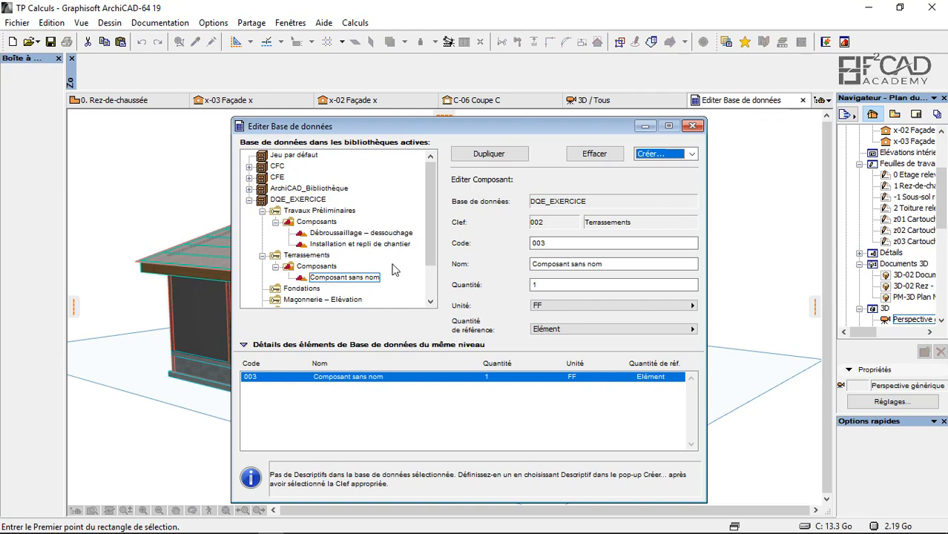
{"action": "left_click", "coordinate": [606, 260]}
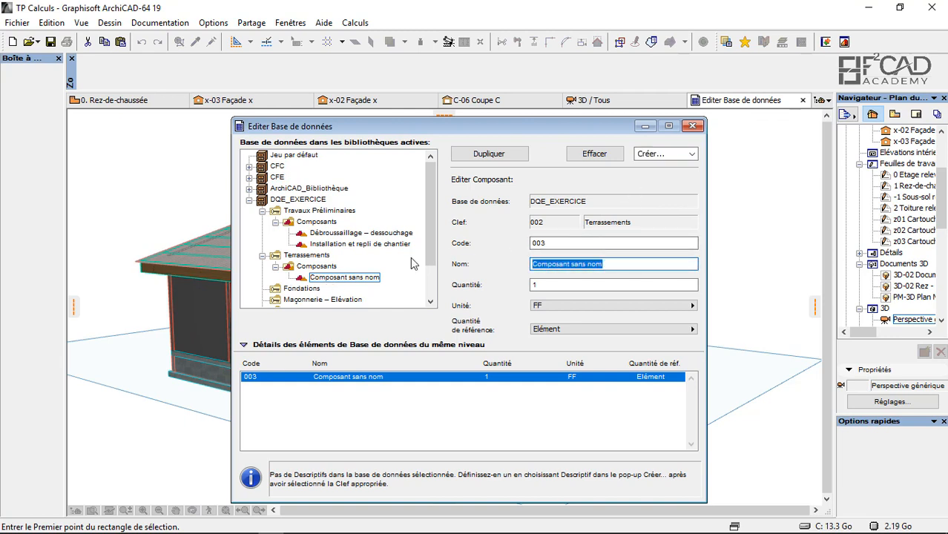
{"action": "key", "text": "ctrl+v"}
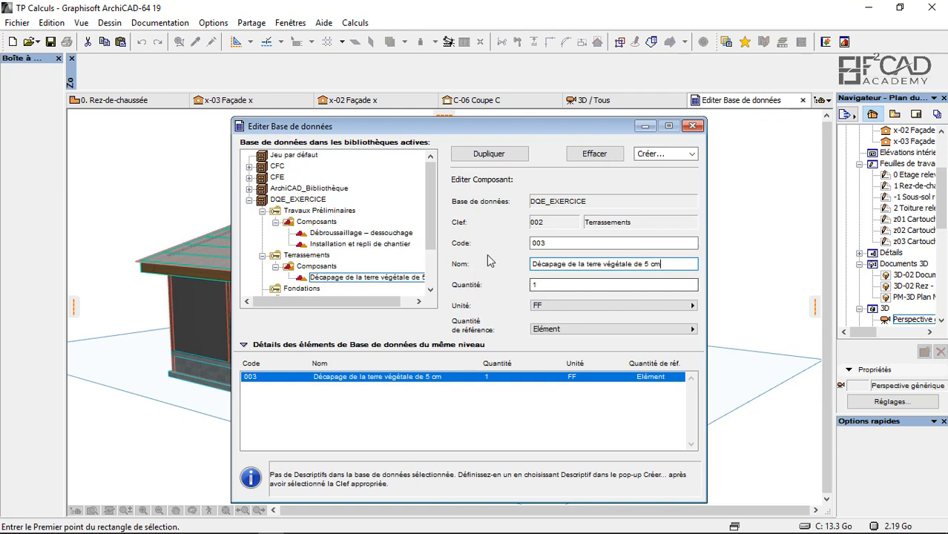
Step: Set the unit of the component Décapage de la terre végétale de 5 cm to m2 and its reference quantity to Surface A
{"action": "left_click", "coordinate": [579, 307]}
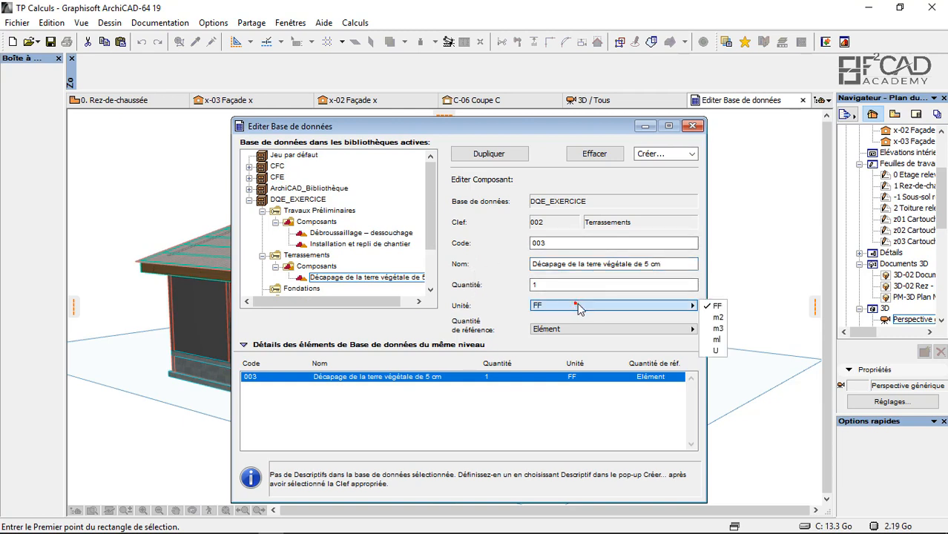
{"action": "left_click", "coordinate": [713, 318]}
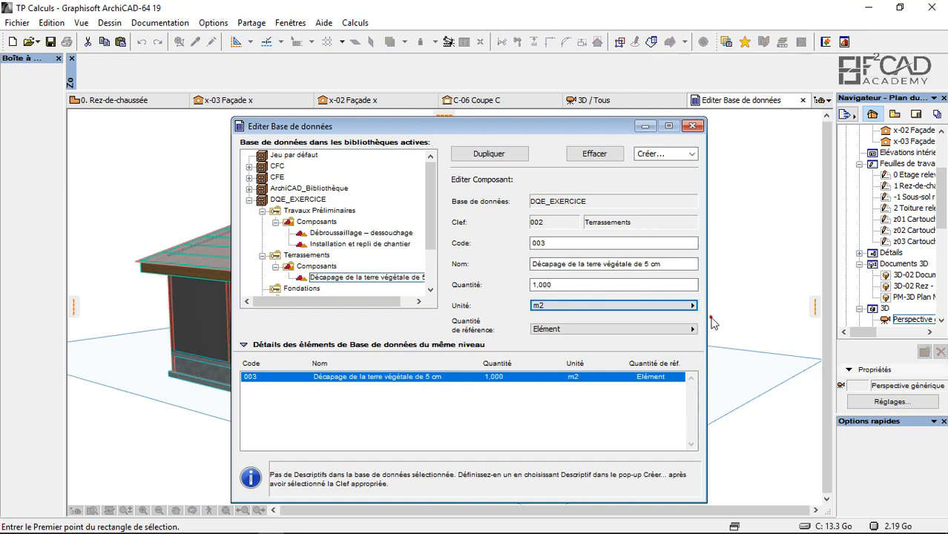
{"action": "left_click", "coordinate": [642, 332]}
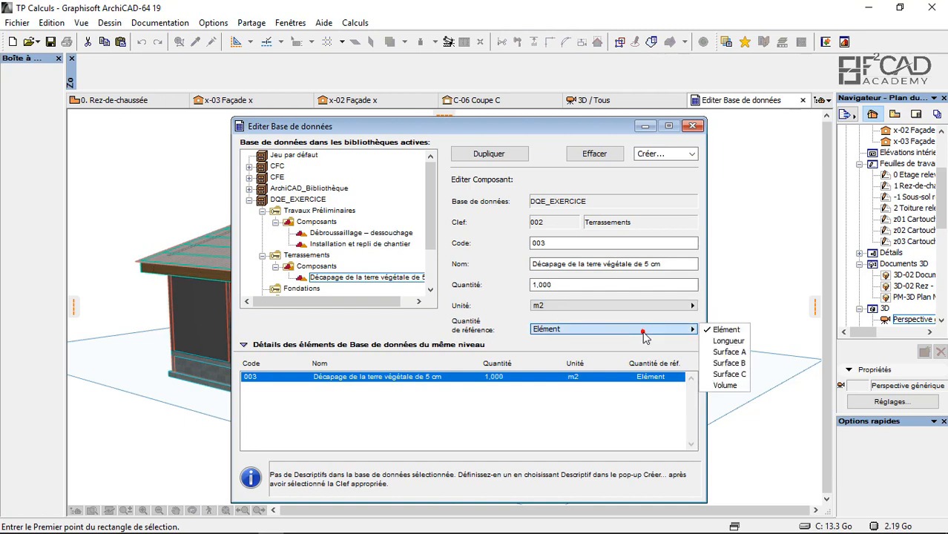
{"action": "left_click", "coordinate": [730, 353]}
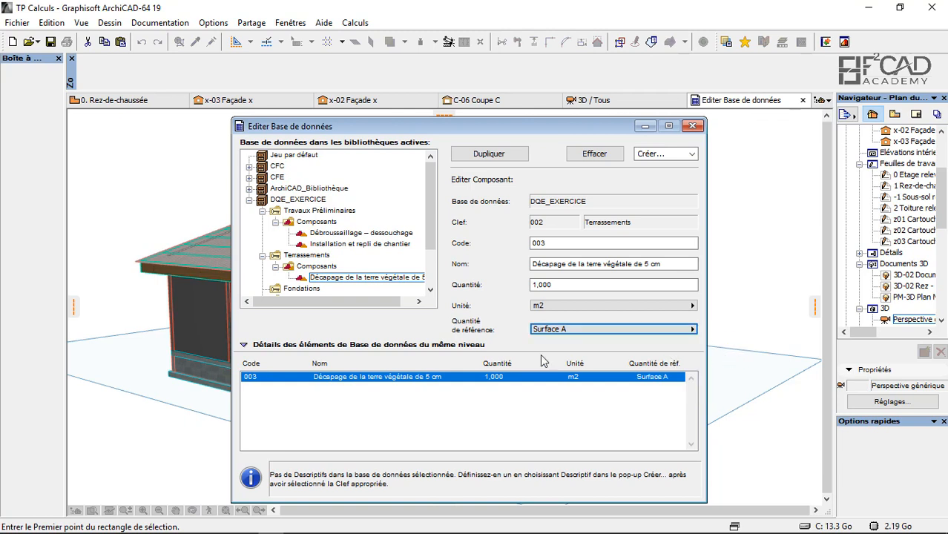
{"action": "left_click", "coordinate": [375, 277]}
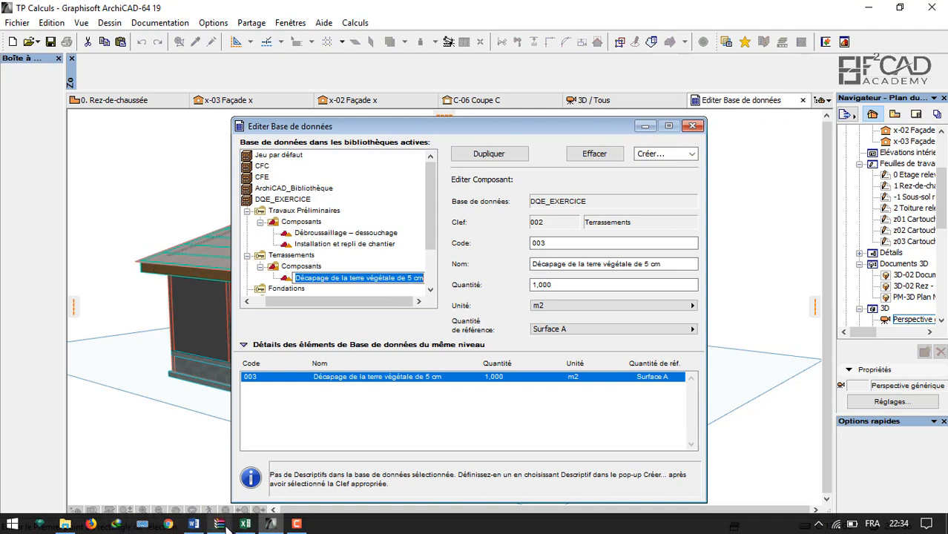
Step: Switch to the Word estimate and change the depth in the designation "Fouilles en pleine masse" to 35 cm
{"action": "left_click", "coordinate": [194, 524]}
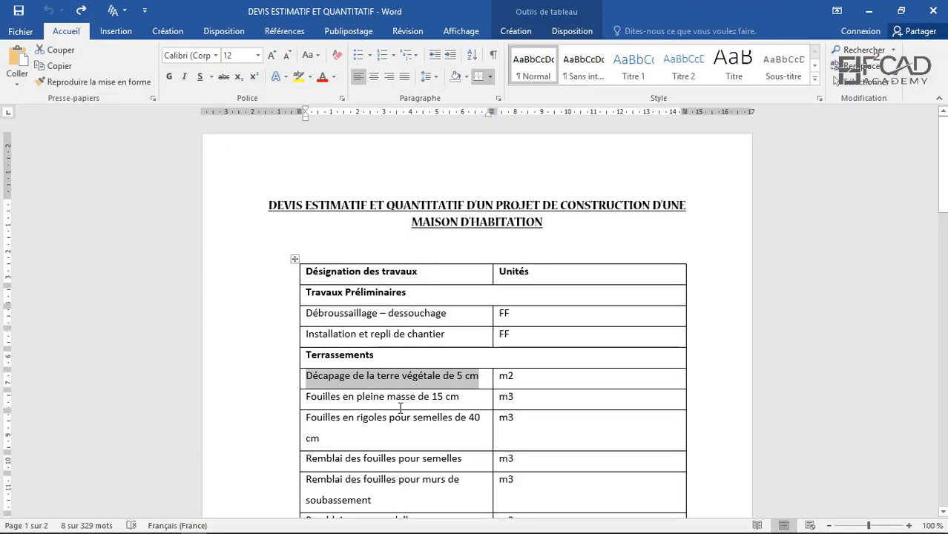
{"action": "left_click_drag", "start_coordinate": [460, 398], "coordinate": [309, 403]}
{"action": "right_click", "coordinate": [347, 403]}
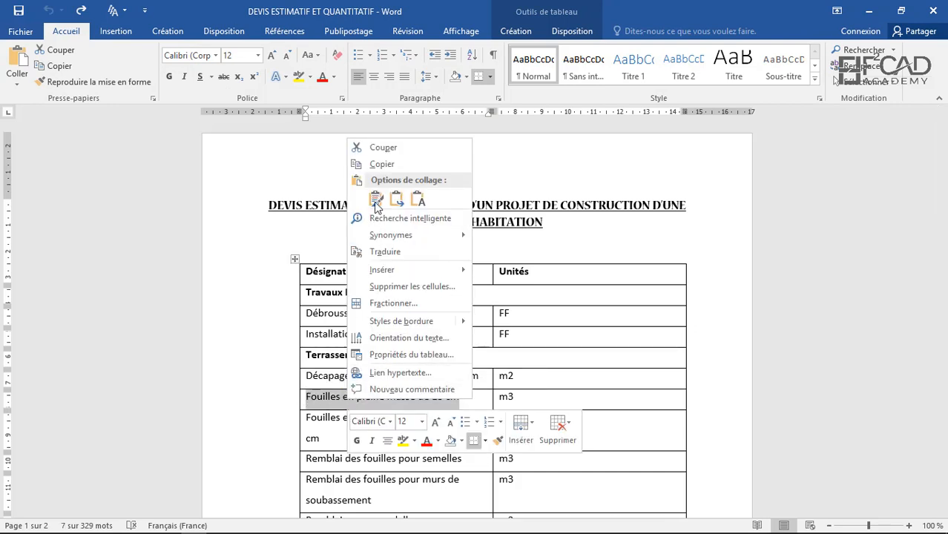
{"action": "key", "text": "Escape"}
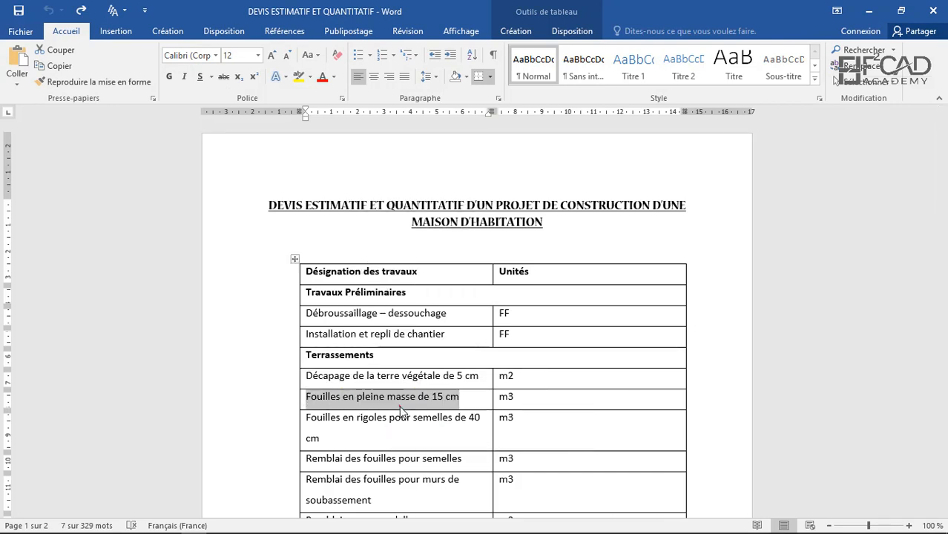
{"action": "left_click", "coordinate": [438, 396]}
{"action": "left_click_drag", "start_coordinate": [437, 397], "coordinate": [433, 398]}
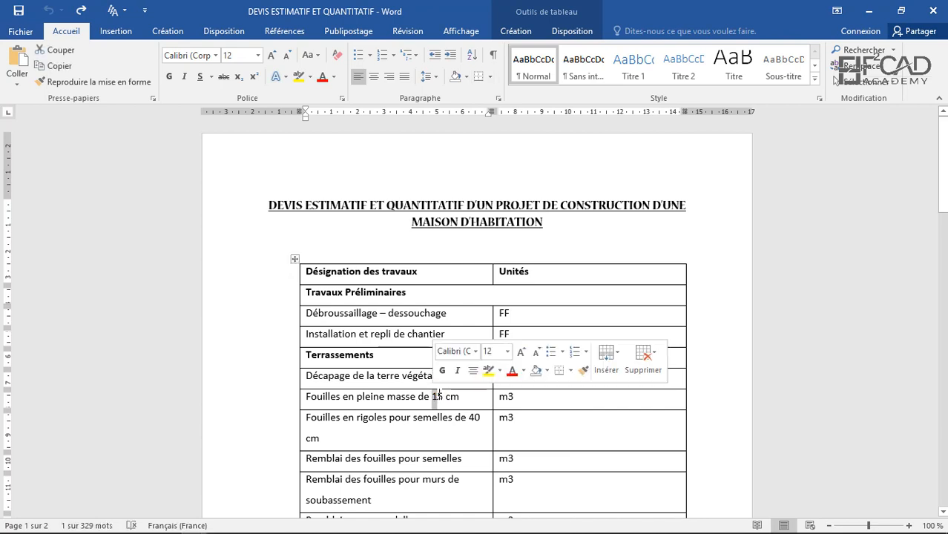
{"action": "type", "text": "3"}
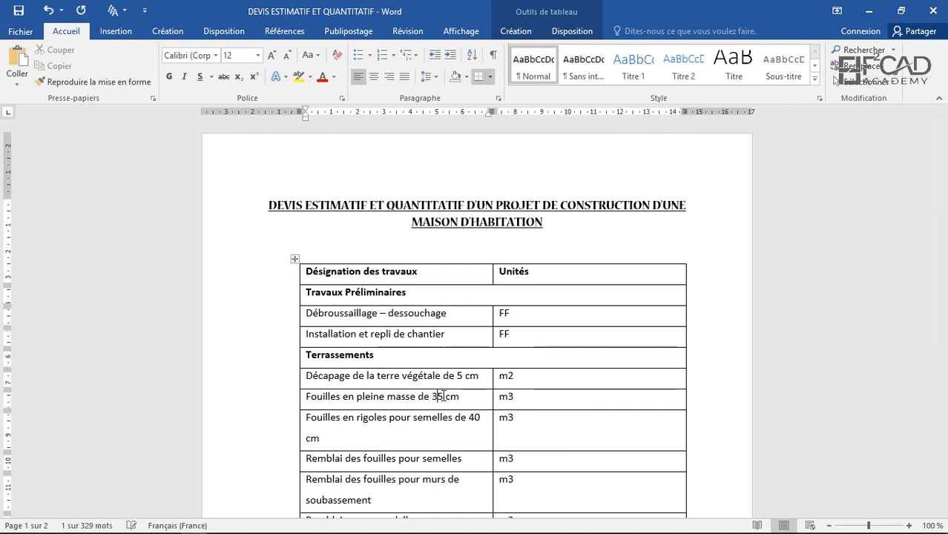
Step: Copy the designation "Fouilles en pleine masse de 35 cm" from the estimate table and return to ArchiCAD
{"action": "left_click_drag", "start_coordinate": [465, 396], "coordinate": [308, 397]}
{"action": "key", "text": "ctrl+c"}
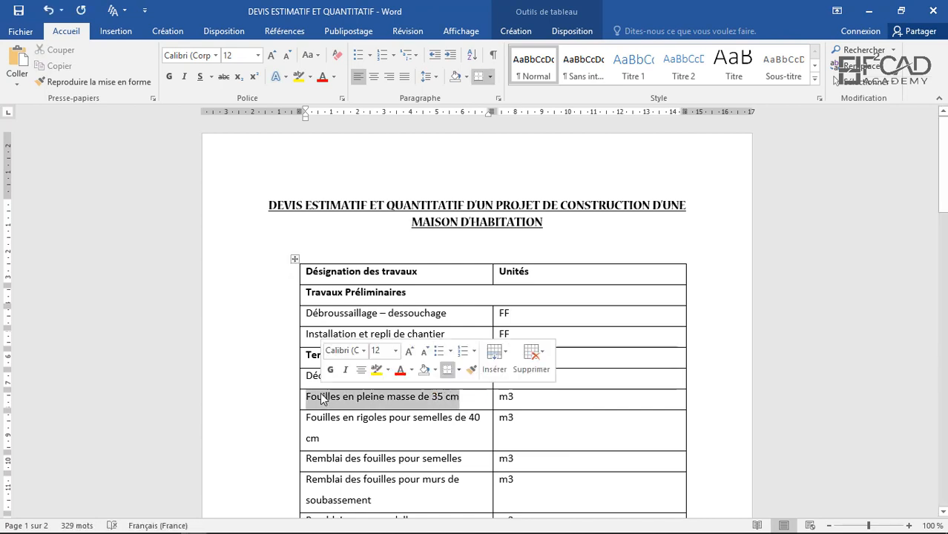
{"action": "right_click", "coordinate": [322, 395]}
{"action": "left_click", "coordinate": [333, 158]}
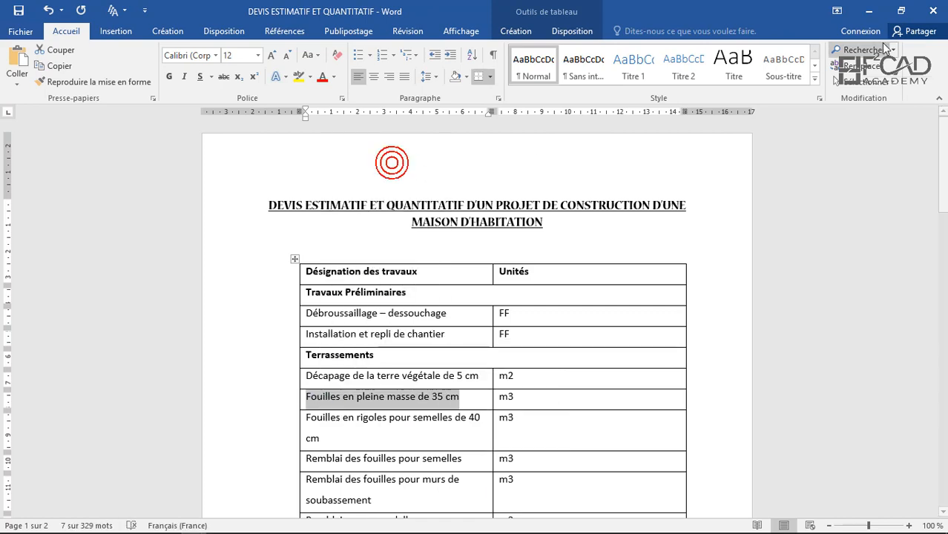
{"action": "left_click", "coordinate": [878, 11]}
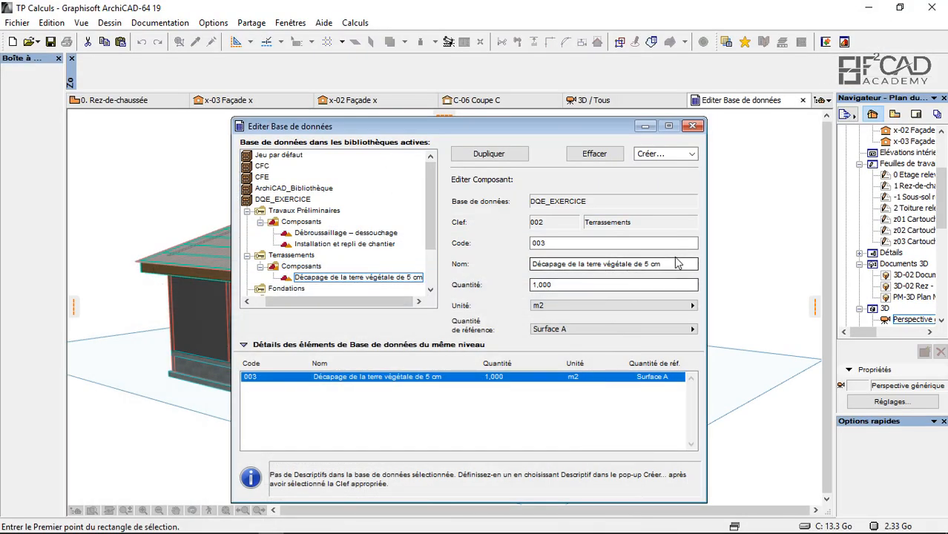
Step: Create another component under the Terrassements key and paste "Fouilles en pleine masse de 35 cm" as its name
{"action": "left_click_drag", "start_coordinate": [670, 263], "coordinate": [521, 263]}
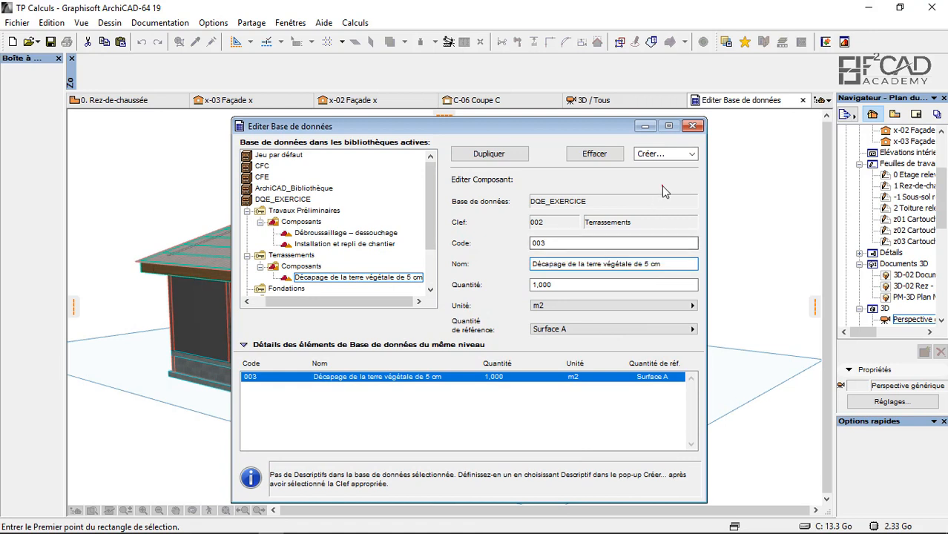
{"action": "left_click", "coordinate": [664, 154]}
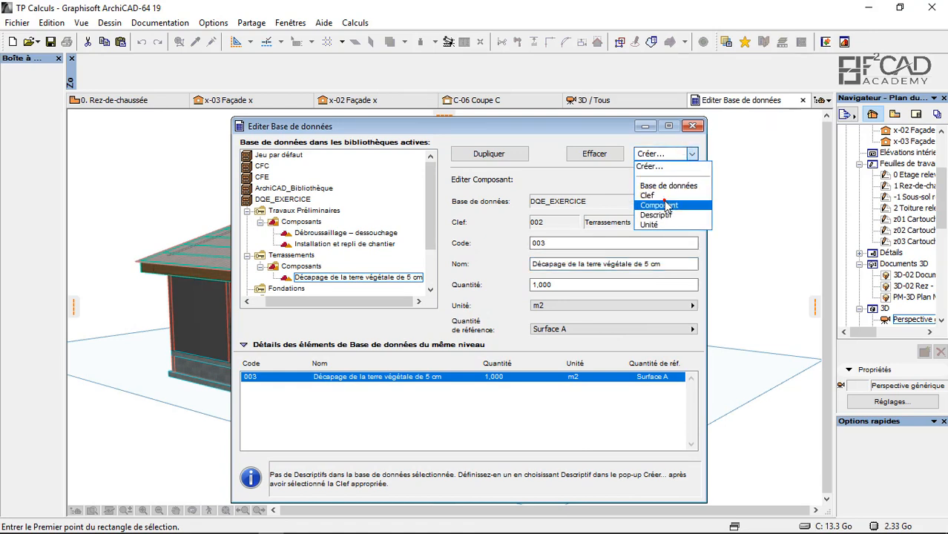
{"action": "left_click", "coordinate": [659, 204]}
{"action": "left_click_drag", "start_coordinate": [621, 267], "coordinate": [484, 271]}
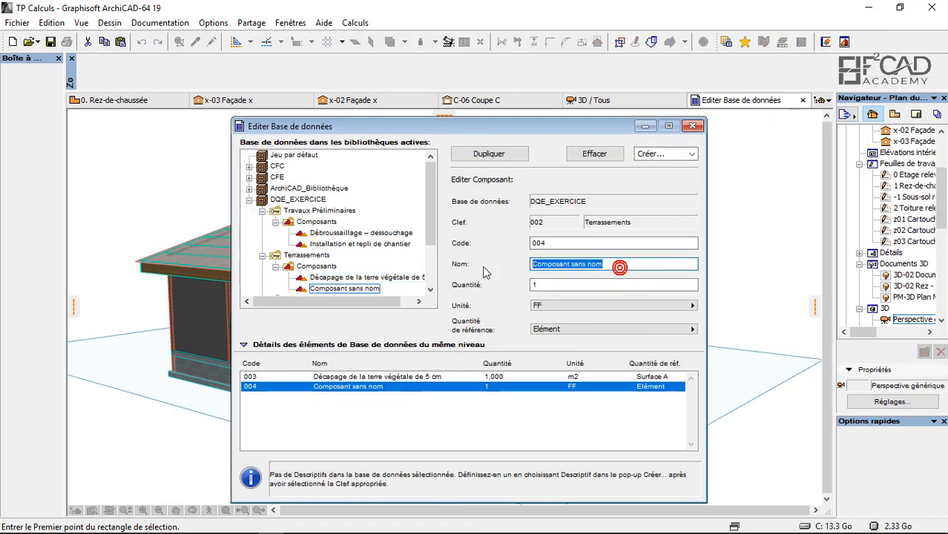
{"action": "key", "text": "ctrl+v"}
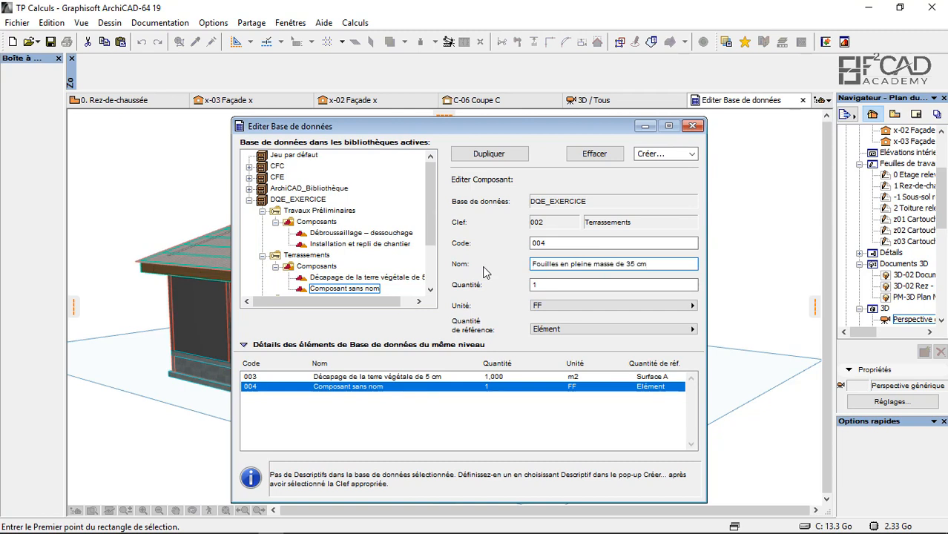
Step: Set the unit of the component Fouilles en pleine masse de 35 cm to m3 and its reference quantity to Volume
{"action": "left_click", "coordinate": [643, 305]}
{"action": "left_click", "coordinate": [718, 329]}
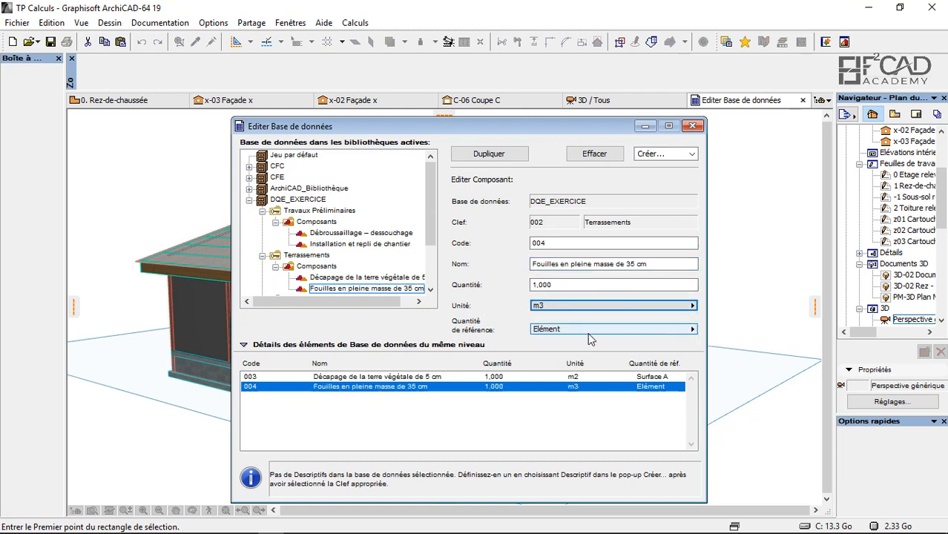
{"action": "left_click", "coordinate": [552, 334]}
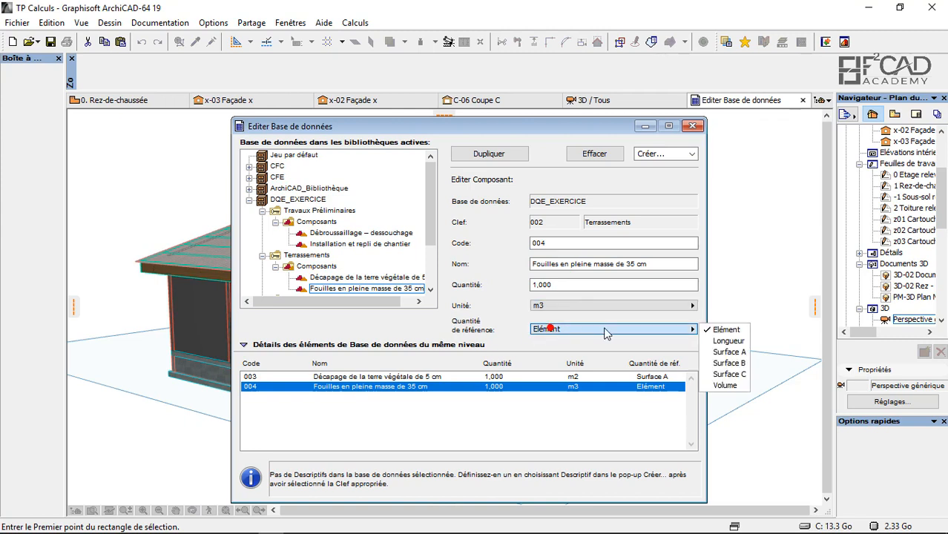
{"action": "left_click", "coordinate": [725, 386]}
Step: Review the remaining designations and units in the Word estimate, from Terrassements through Peinture, and return to ArchiCAD
{"action": "left_click_drag", "start_coordinate": [433, 207], "coordinate": [435, 248]}
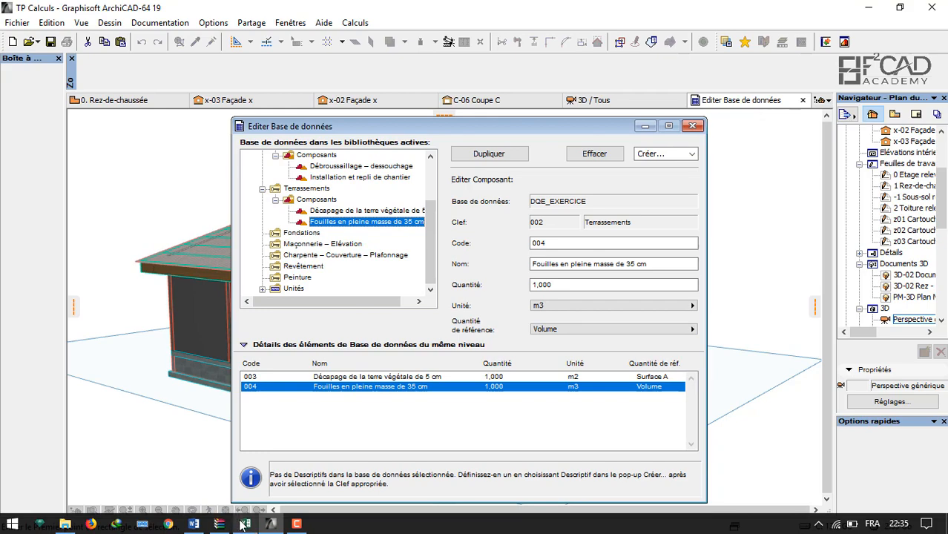
{"action": "left_click", "coordinate": [243, 524]}
{"action": "scroll", "coordinate": [414, 355], "scroll_direction": "down", "scroll_amount": 2}
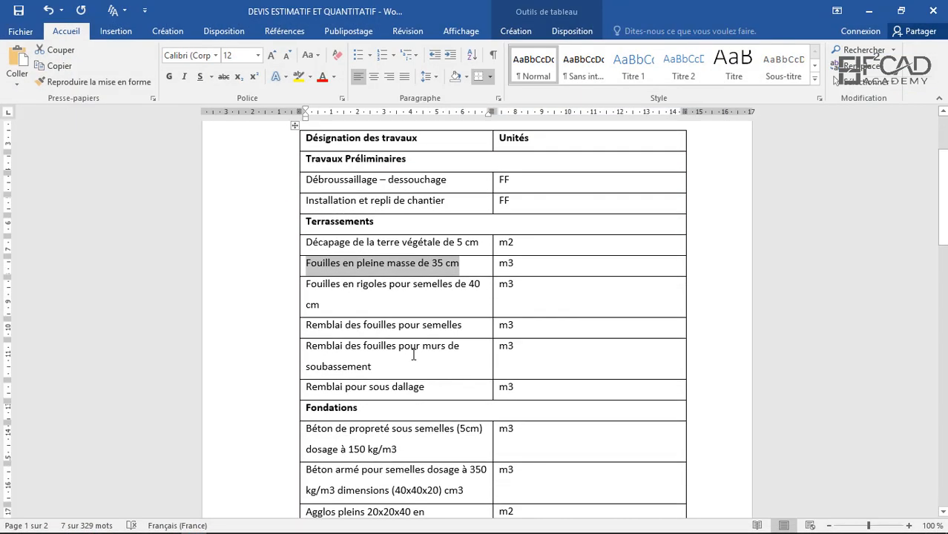
{"action": "scroll", "coordinate": [394, 308], "scroll_direction": "down", "scroll_amount": 3}
{"action": "scroll", "coordinate": [315, 208], "scroll_direction": "up", "scroll_amount": 4}
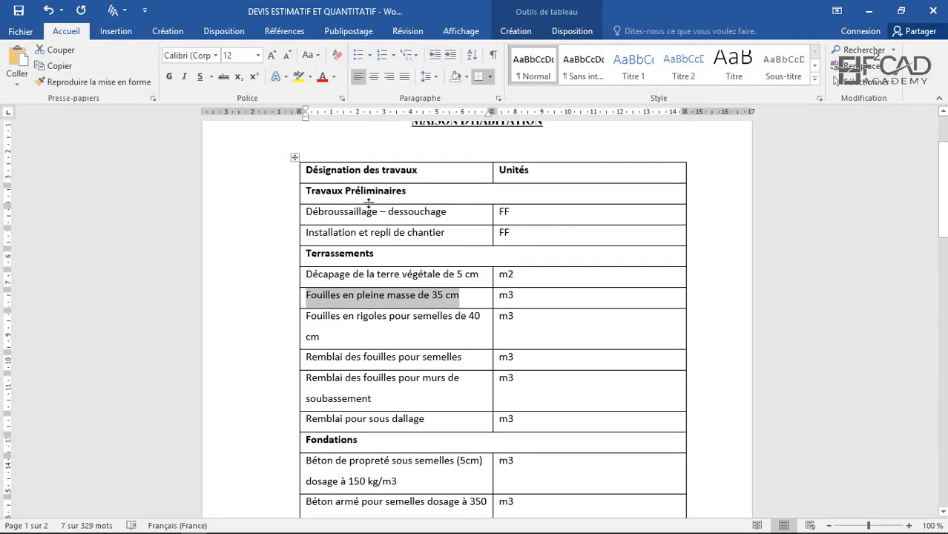
{"action": "scroll", "coordinate": [381, 414], "scroll_direction": "down", "scroll_amount": 5}
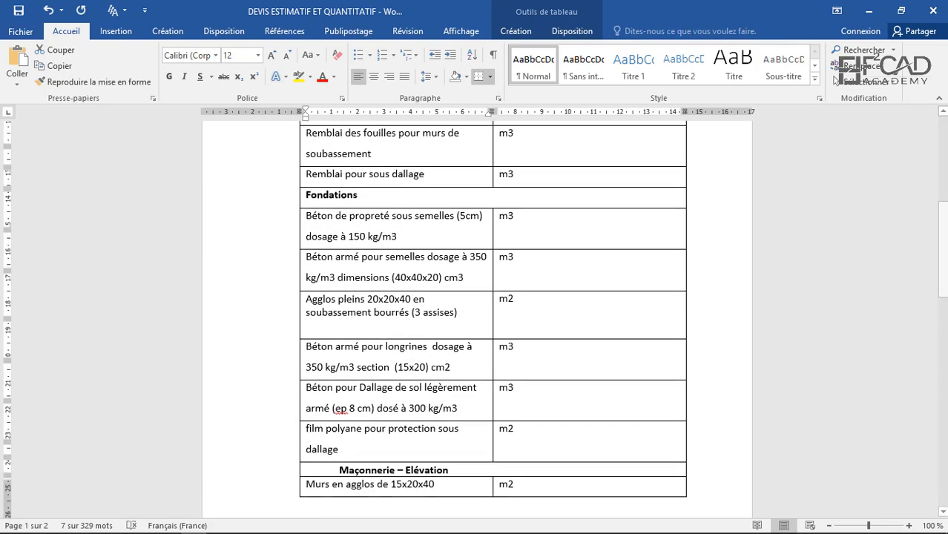
{"action": "left_click", "coordinate": [270, 524]}
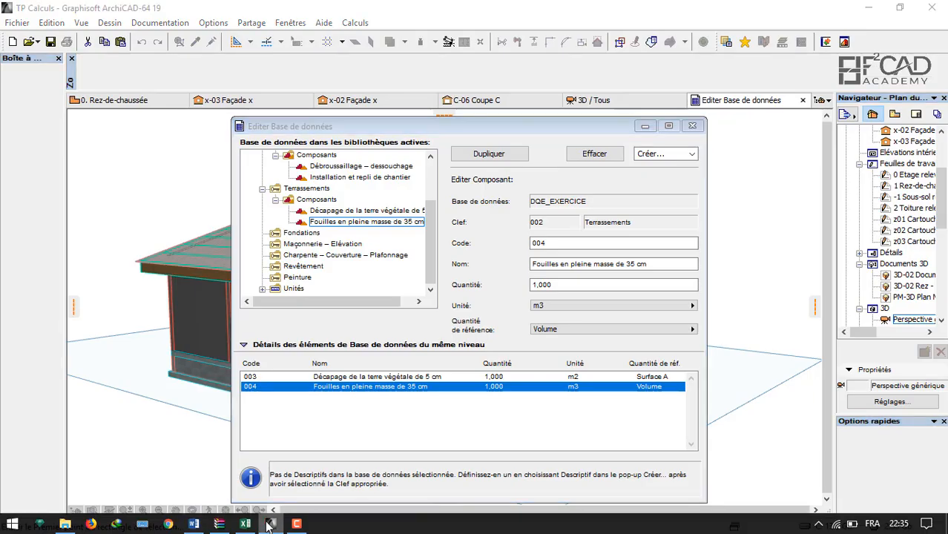
{"action": "left_click", "coordinate": [270, 525]}
{"action": "scroll", "coordinate": [393, 342], "scroll_direction": "down", "scroll_amount": 4}
{"action": "scroll", "coordinate": [397, 346], "scroll_direction": "up", "scroll_amount": 12}
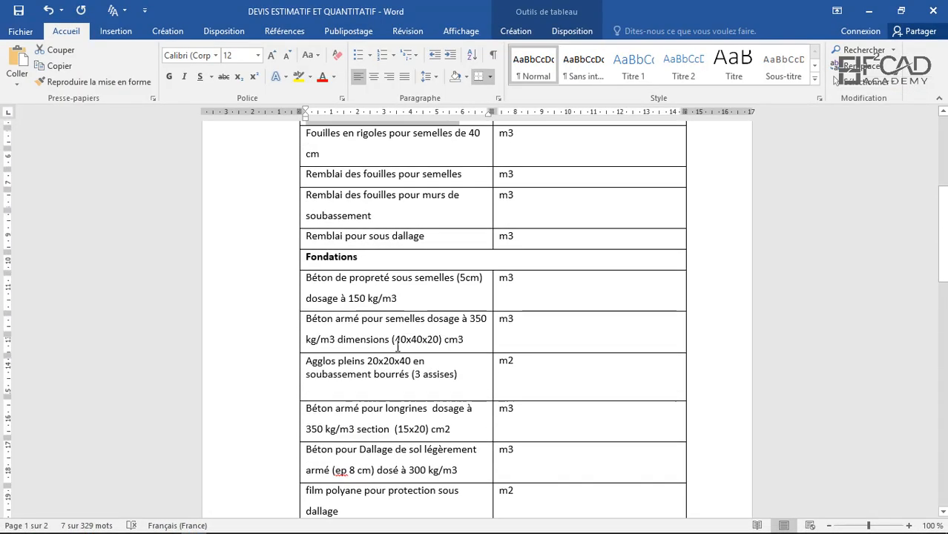
{"action": "scroll", "coordinate": [400, 341], "scroll_direction": "down", "scroll_amount": 7}
{"action": "scroll", "coordinate": [405, 338], "scroll_direction": "down", "scroll_amount": 15}
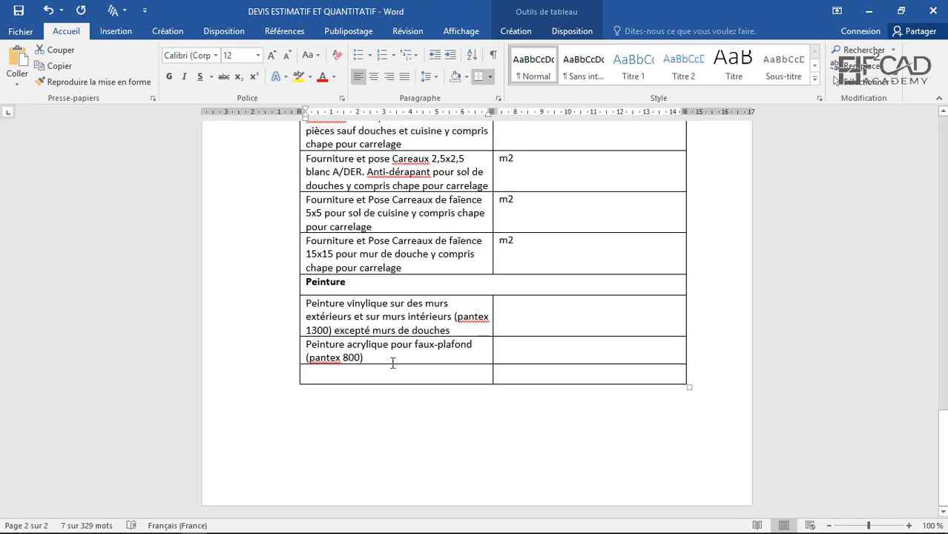
{"action": "scroll", "coordinate": [394, 363], "scroll_direction": "up", "scroll_amount": 7}
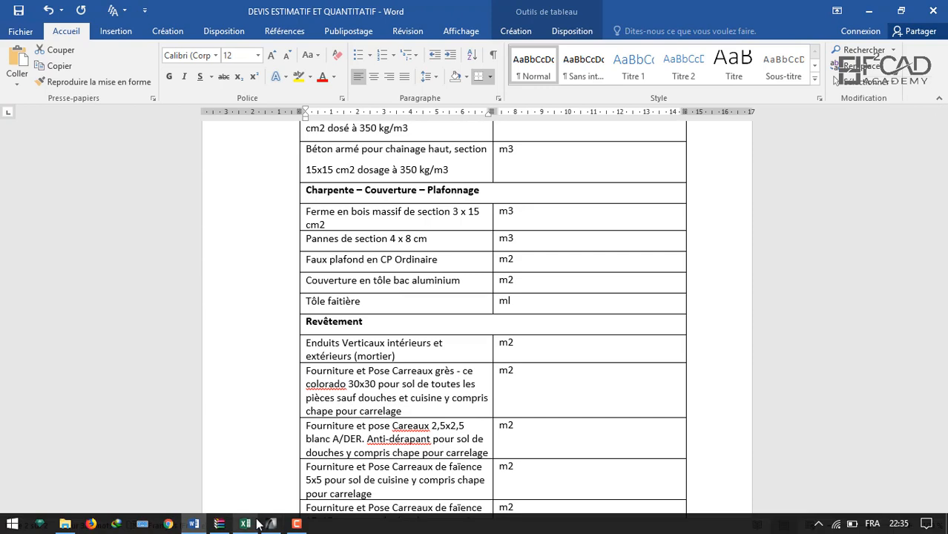
{"action": "left_click", "coordinate": [273, 526]}
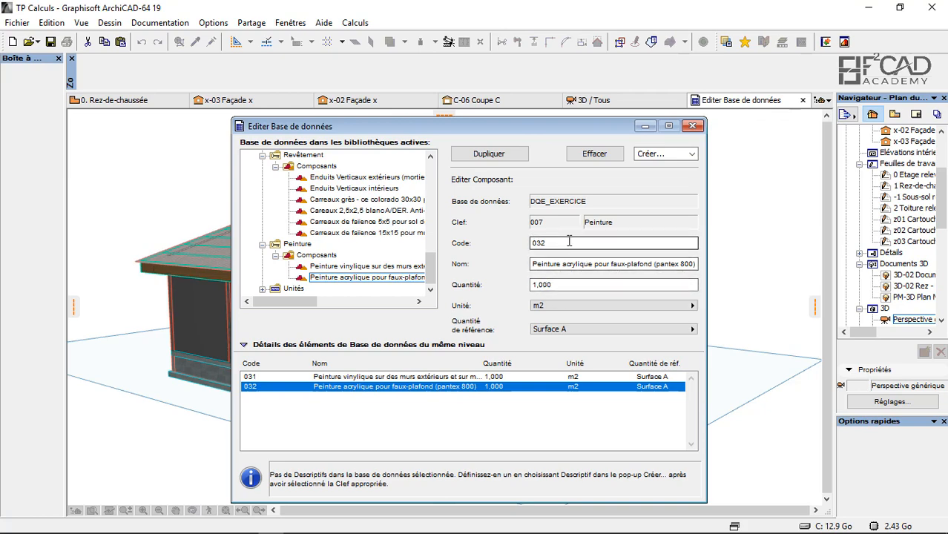
Step: Review the components under the Peinture, Revêtement, Charpente – Couverture – Plafonnage and Maçonnerie – Elévation keys, checking their units and reference quantities
{"action": "scroll", "coordinate": [364, 248], "scroll_direction": "up", "scroll_amount": 6}
{"action": "scroll", "coordinate": [417, 241], "scroll_direction": "down", "scroll_amount": 5}
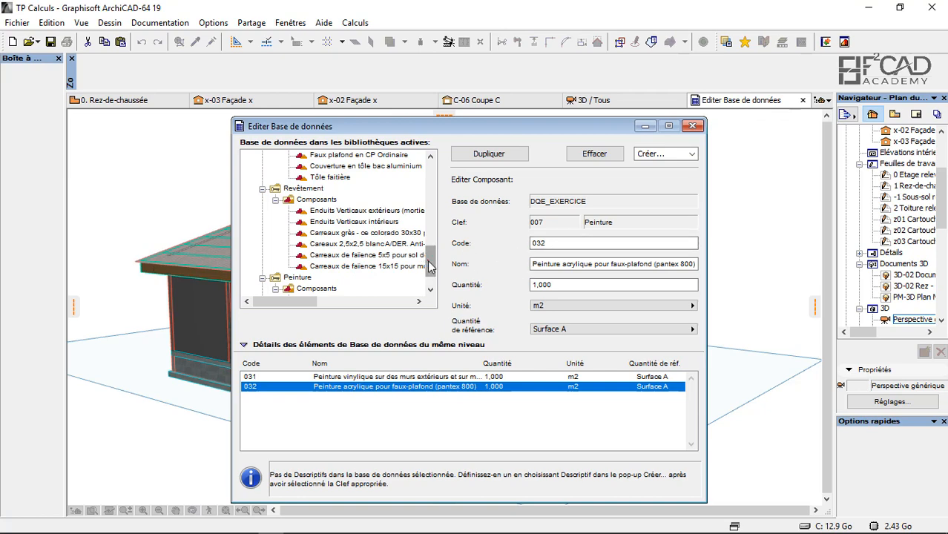
{"action": "left_click_drag", "start_coordinate": [429, 265], "coordinate": [419, 282]}
{"action": "left_click", "coordinate": [377, 232]}
{"action": "left_click", "coordinate": [374, 214]}
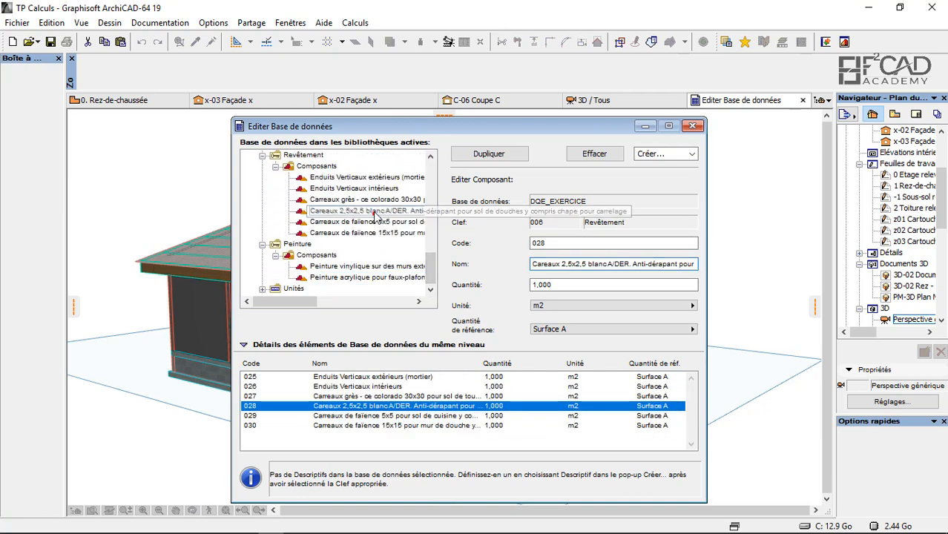
{"action": "scroll", "coordinate": [376, 215], "scroll_direction": "up", "scroll_amount": 3}
{"action": "left_click", "coordinate": [375, 213]}
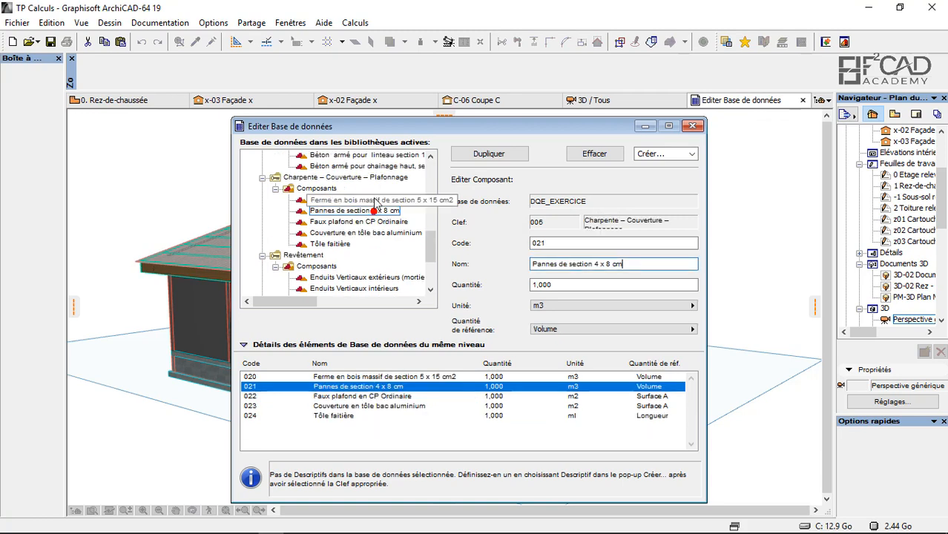
{"action": "scroll", "coordinate": [376, 208], "scroll_direction": "up", "scroll_amount": 3}
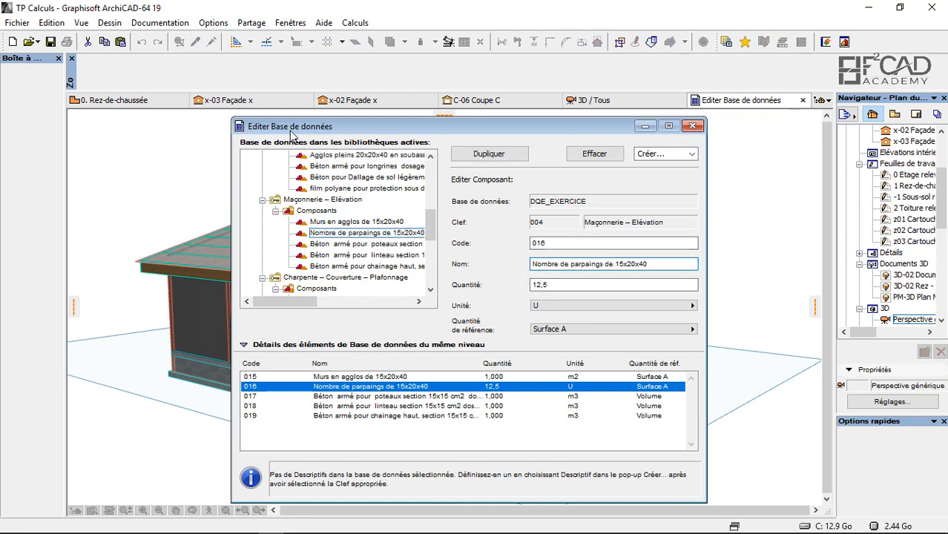
Step: Examine the quantity of the component Nombre de parpaings de 15x20x40, moving the database editor aside to view the house's walls in 3D
{"action": "left_click_drag", "start_coordinate": [291, 134], "coordinate": [477, 138]}
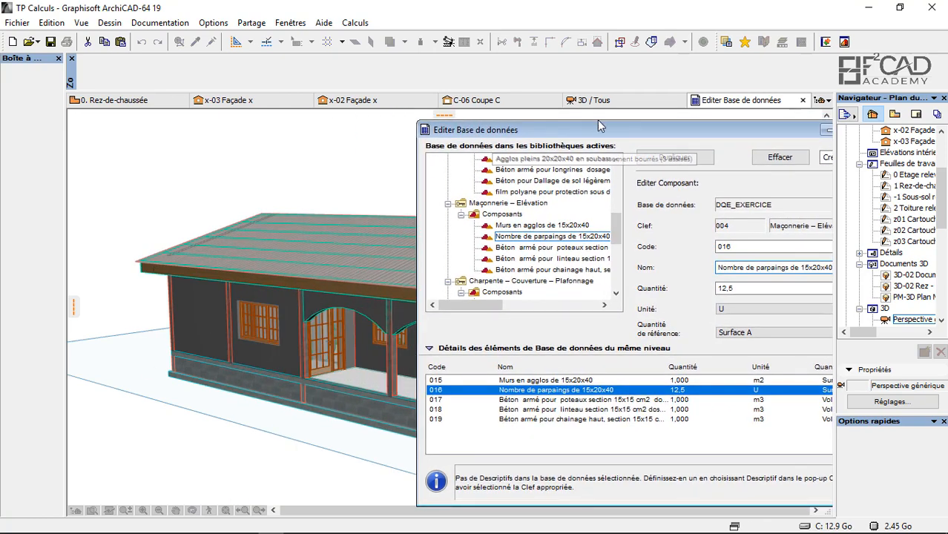
{"action": "left_click_drag", "start_coordinate": [602, 132], "coordinate": [398, 131]}
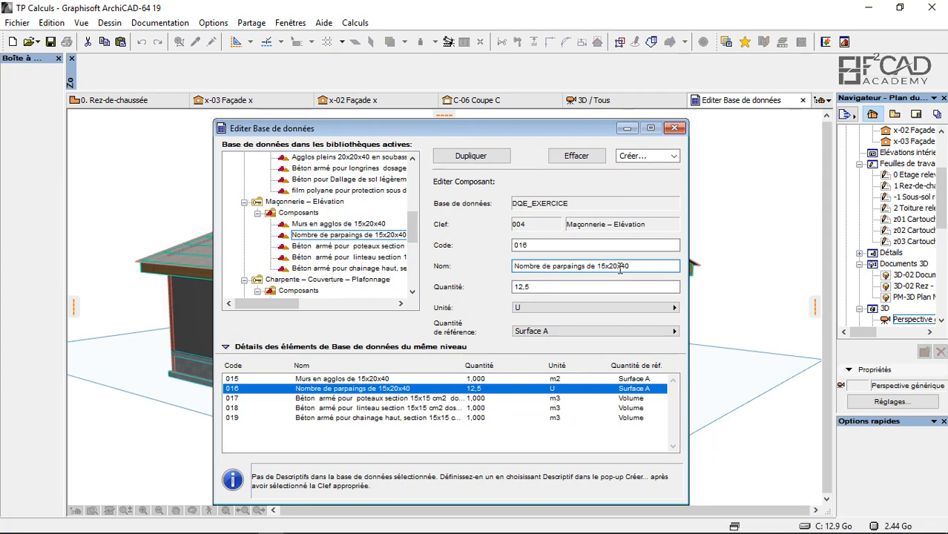
{"action": "left_click", "coordinate": [540, 286]}
{"action": "left_click", "coordinate": [535, 287]}
{"action": "left_click_drag", "start_coordinate": [408, 132], "coordinate": [559, 139]}
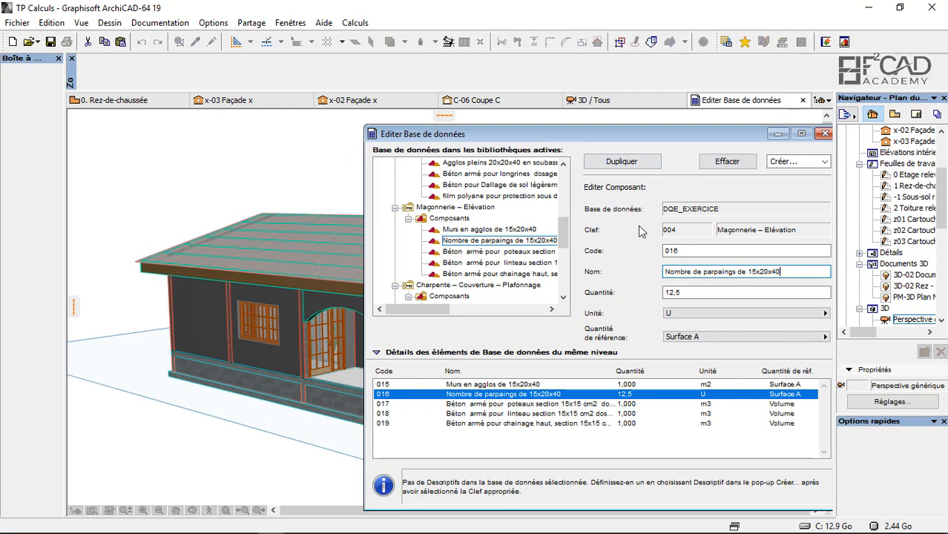
Step: Check the quantities of the Maçonnerie – Elévation, Fondations and Travaux Préliminaires components against their units and reference quantities
{"action": "left_click", "coordinate": [681, 293]}
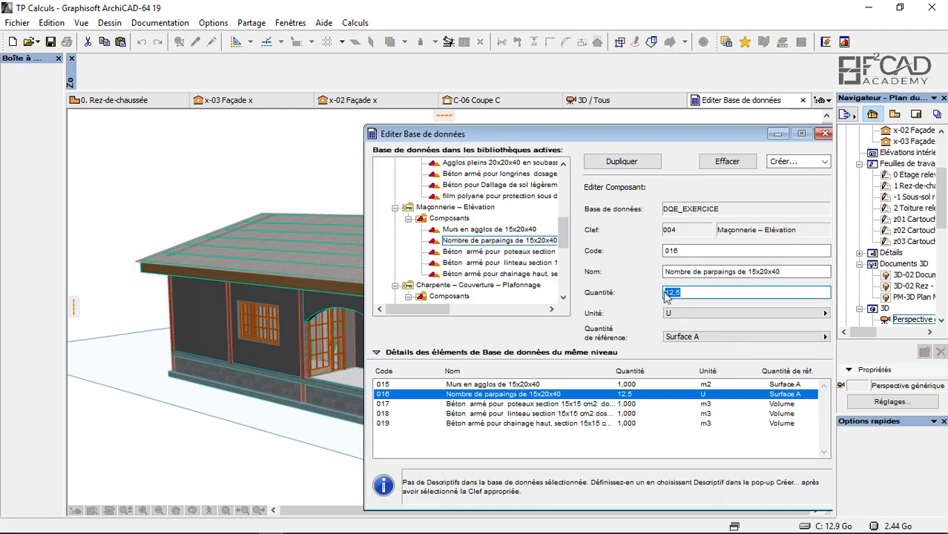
{"action": "left_click_drag", "start_coordinate": [643, 133], "coordinate": [513, 130]}
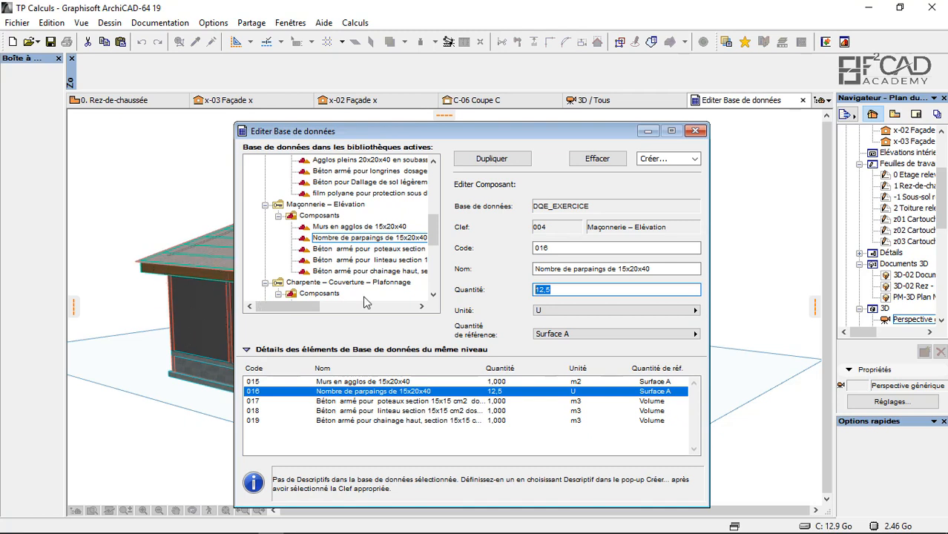
{"action": "left_click", "coordinate": [400, 226]}
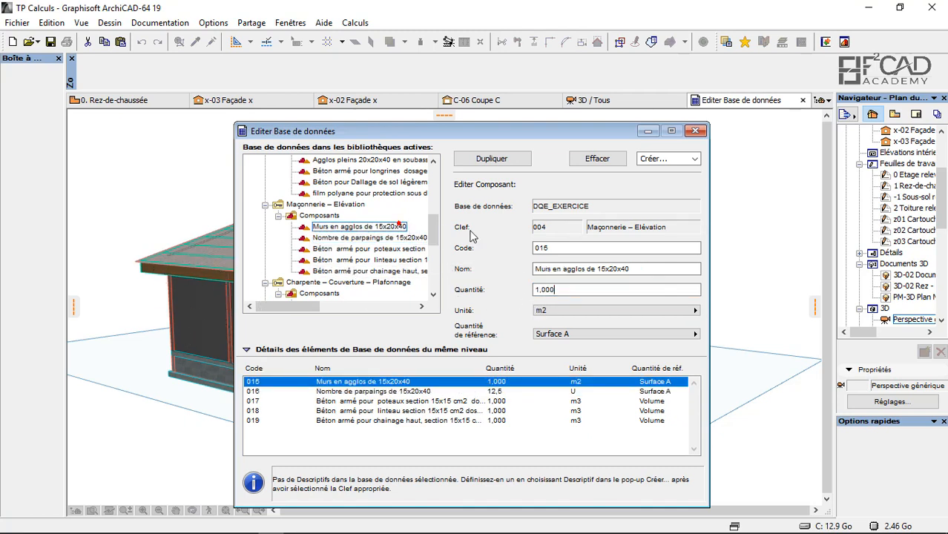
{"action": "left_click", "coordinate": [373, 194]}
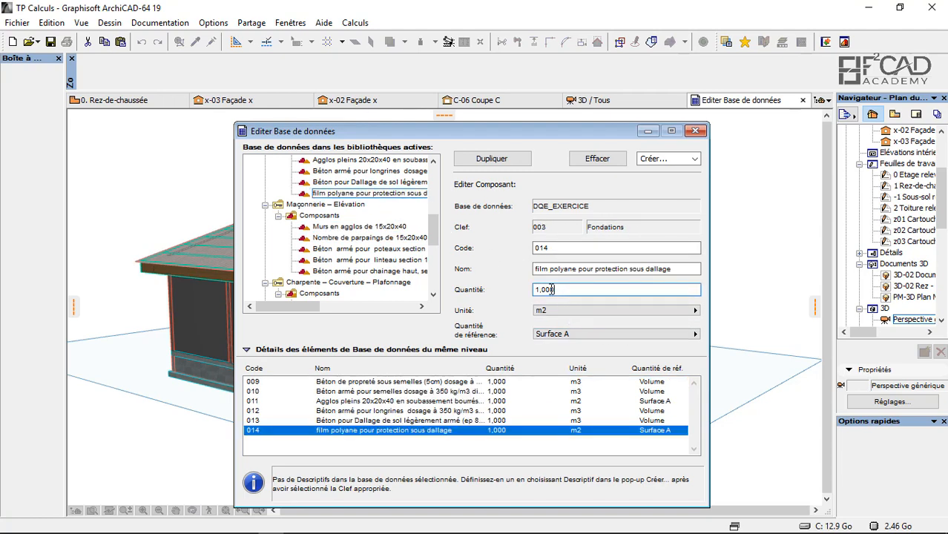
{"action": "left_click", "coordinate": [337, 174]}
{"action": "scroll", "coordinate": [353, 262], "scroll_direction": "up", "scroll_amount": 3}
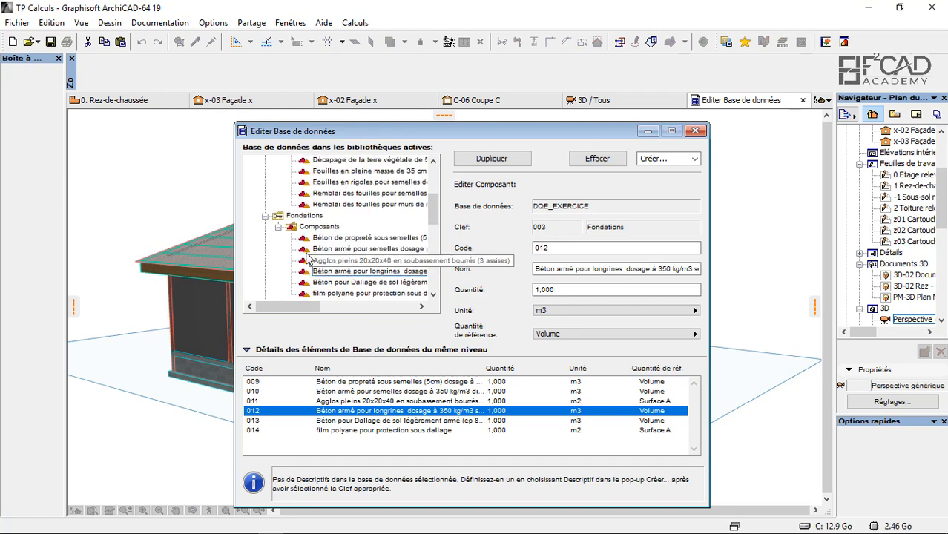
{"action": "scroll", "coordinate": [342, 245], "scroll_direction": "up", "scroll_amount": 4}
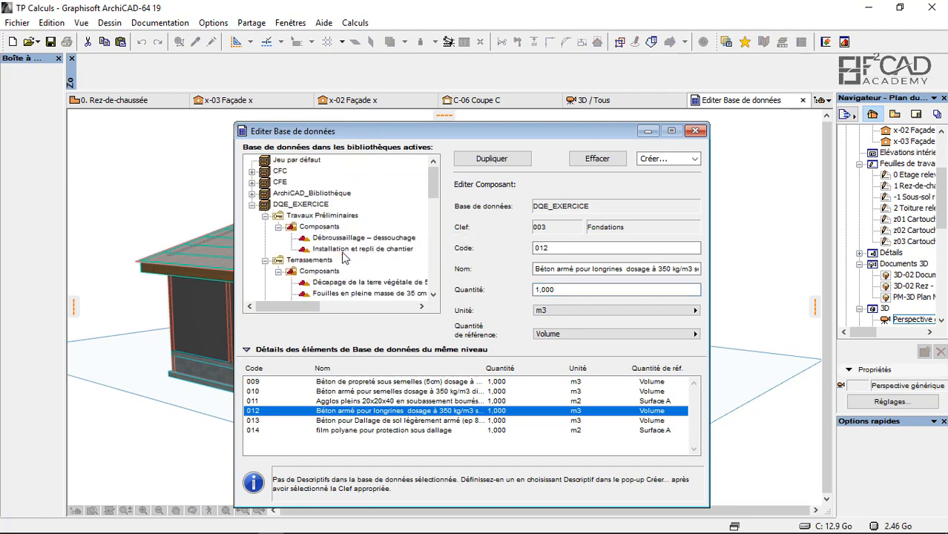
{"action": "left_click", "coordinate": [343, 253]}
{"action": "scroll", "coordinate": [343, 257], "scroll_direction": "down", "scroll_amount": 10}
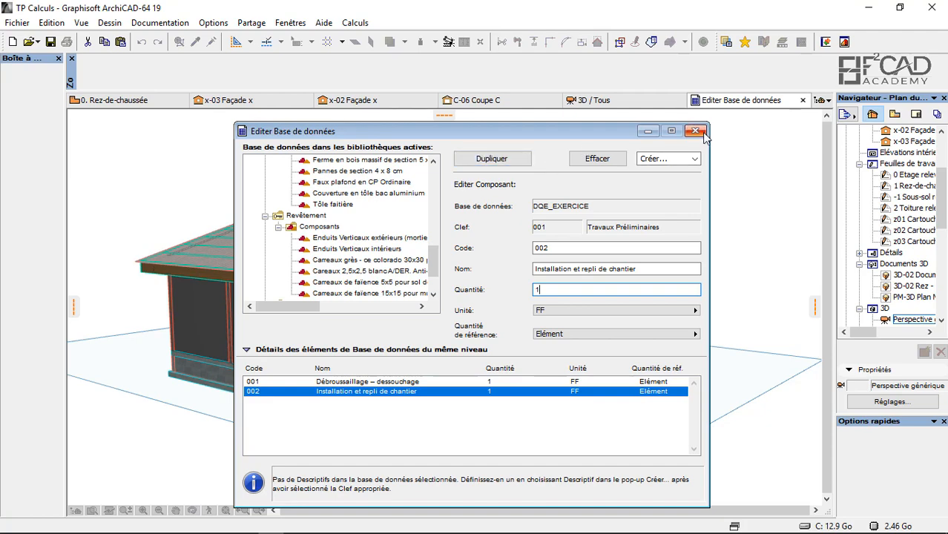
Step: Close the database editor, saving the changes made to DQE_EXERCICE
{"action": "left_click", "coordinate": [696, 132]}
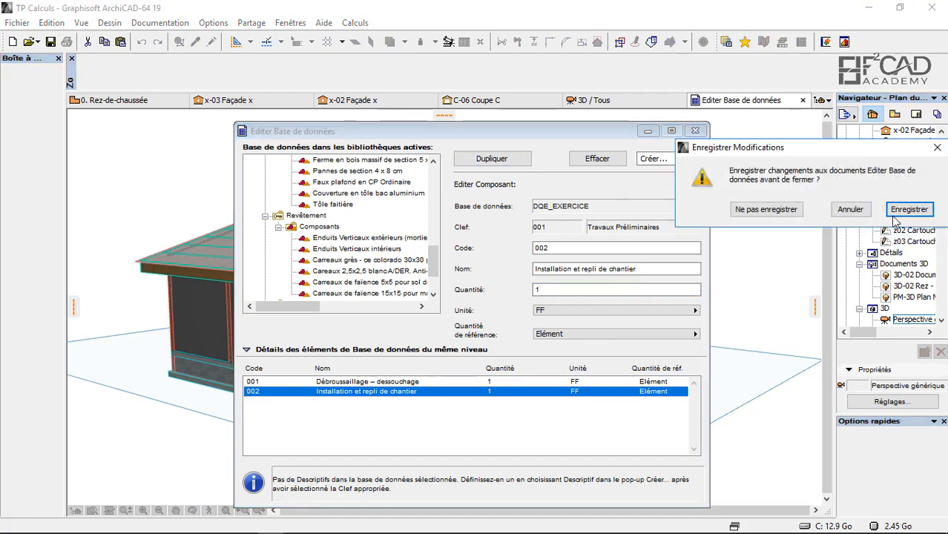
{"action": "left_click", "coordinate": [899, 212]}
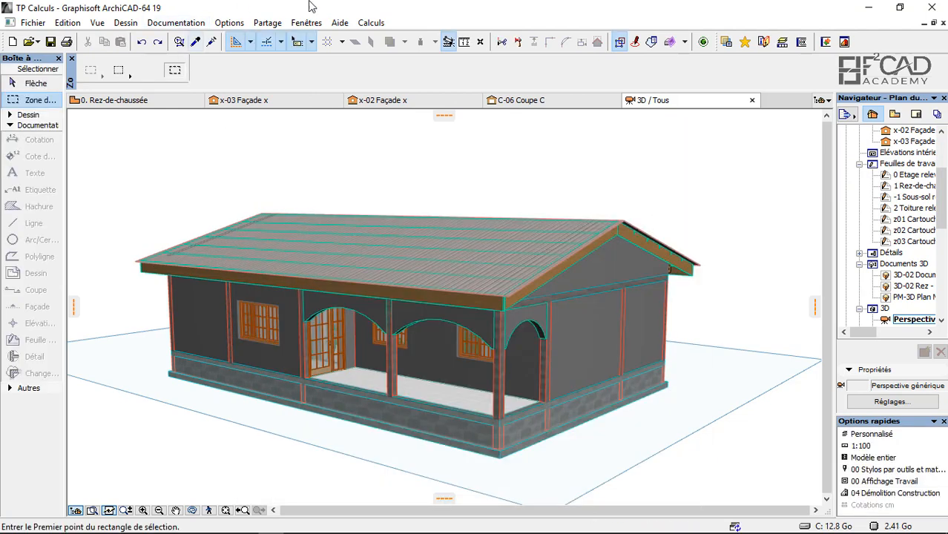
Step: Reopen the calculation database editor, inspect the keys stored under DQE_EXERCICE, and close it to return to the 3D view
{"action": "left_click", "coordinate": [371, 22]}
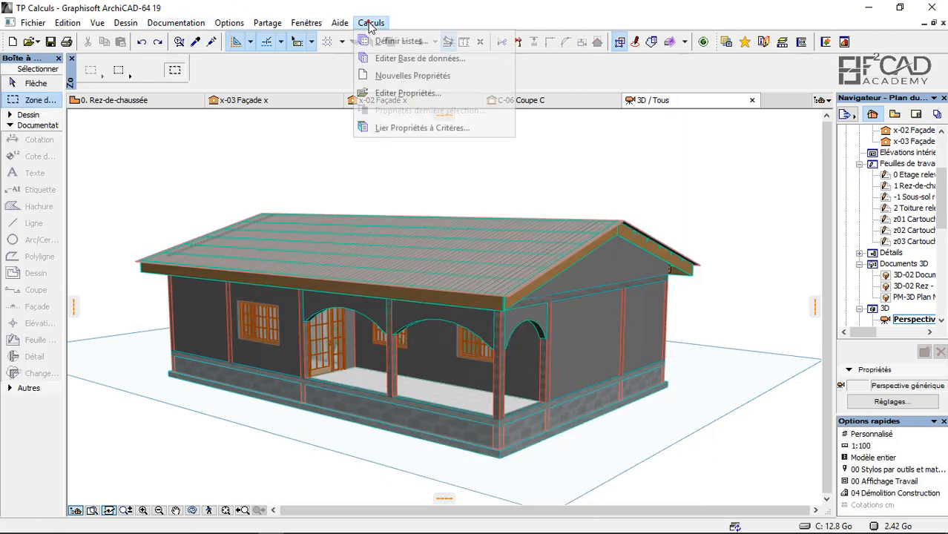
{"action": "left_click", "coordinate": [413, 59]}
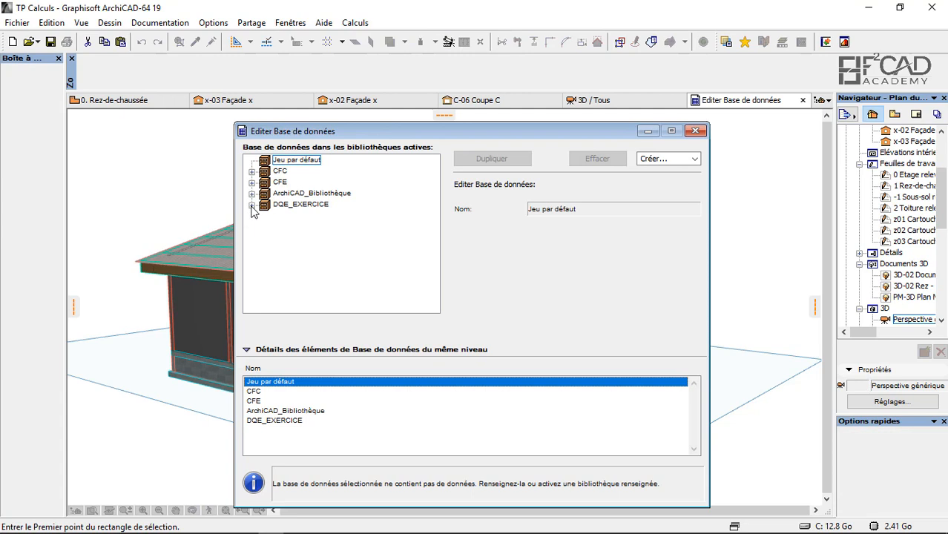
{"action": "left_click", "coordinate": [311, 204]}
{"action": "left_click", "coordinate": [251, 205]}
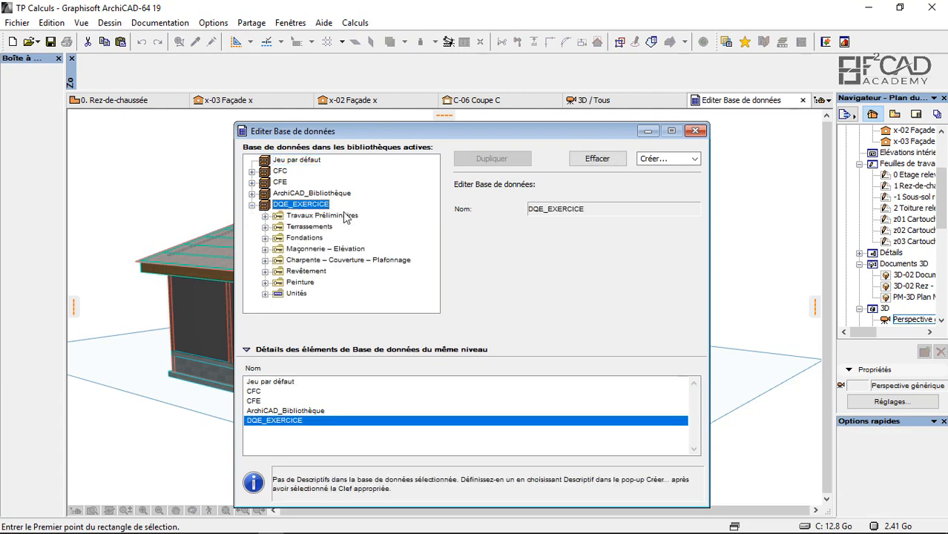
{"action": "left_click", "coordinate": [266, 238]}
{"action": "left_click", "coordinate": [266, 238]}
{"action": "left_click", "coordinate": [266, 238]}
{"action": "left_click", "coordinate": [266, 238]}
{"action": "left_click", "coordinate": [266, 249]}
{"action": "left_click", "coordinate": [266, 249]}
{"action": "left_click", "coordinate": [266, 249]}
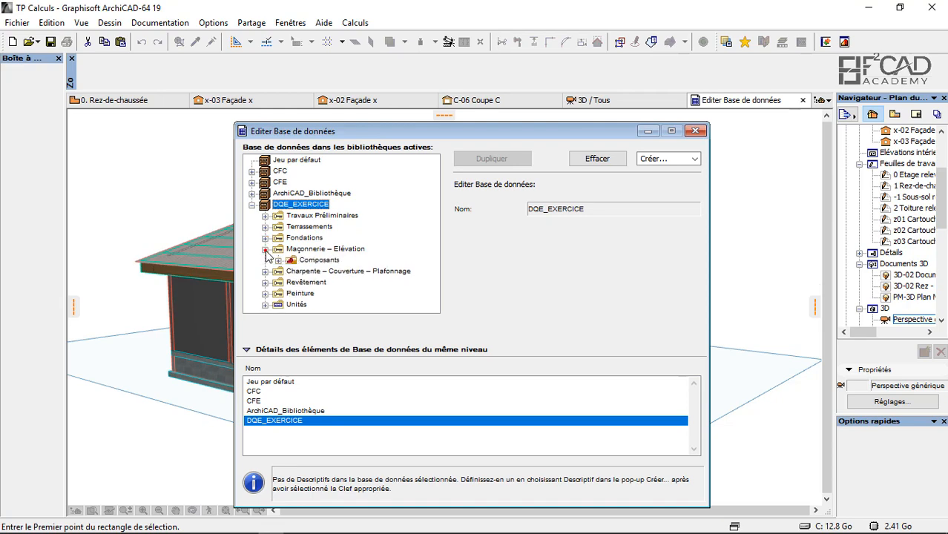
{"action": "left_click", "coordinate": [265, 249]}
{"action": "left_click", "coordinate": [252, 205]}
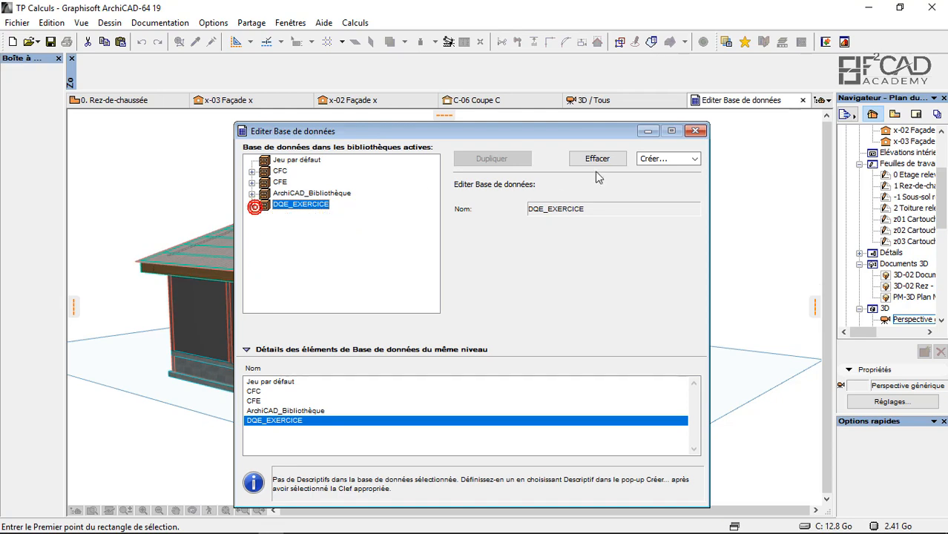
{"action": "left_click", "coordinate": [694, 131]}
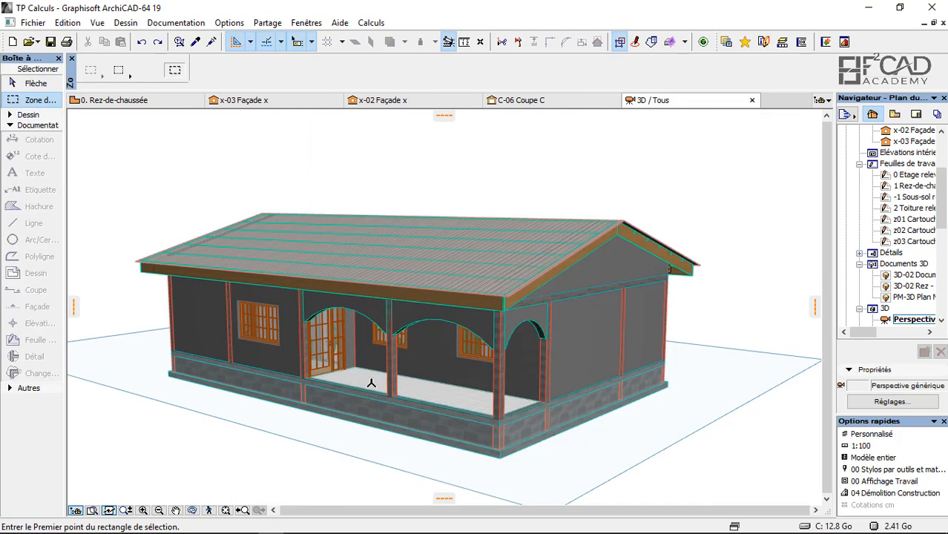
{"action": "scroll", "coordinate": [371, 383], "scroll_direction": "up", "scroll_amount": 3}
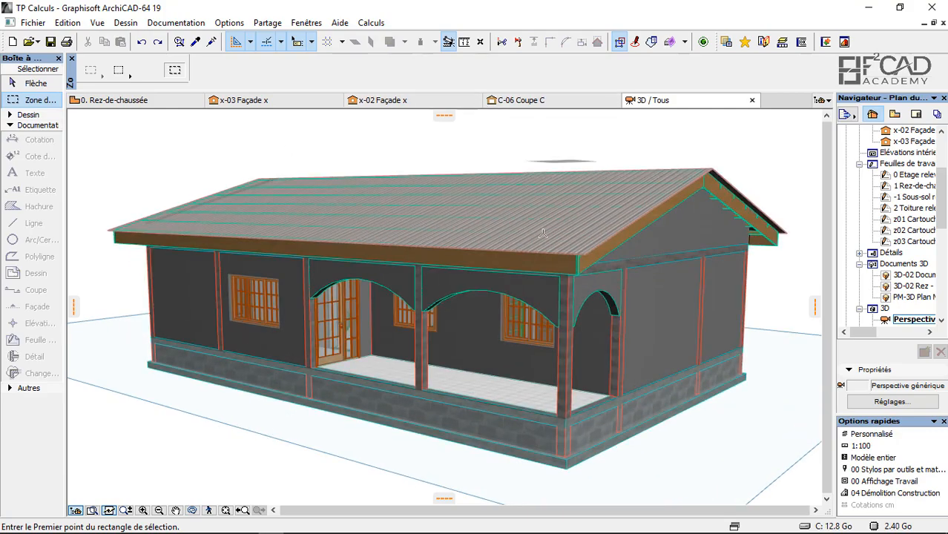